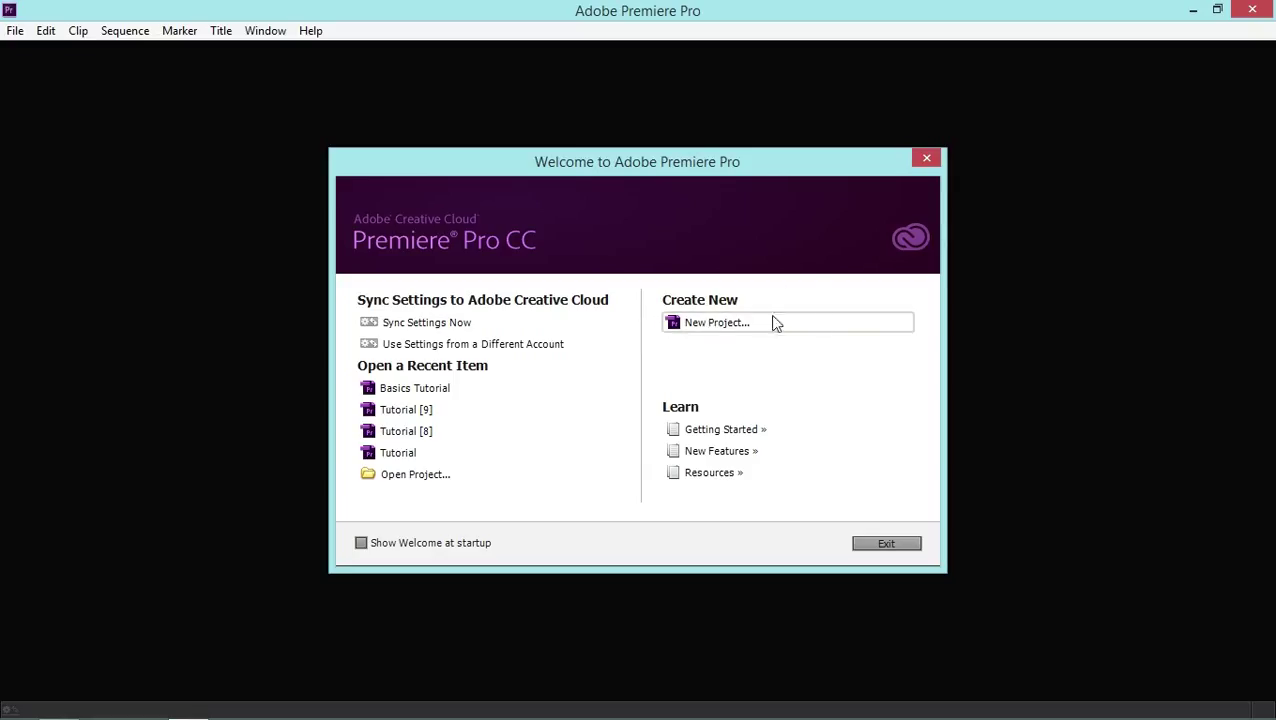
# Choose New Project under Create New on the Welcome screen.
pyautogui.click(709, 323)
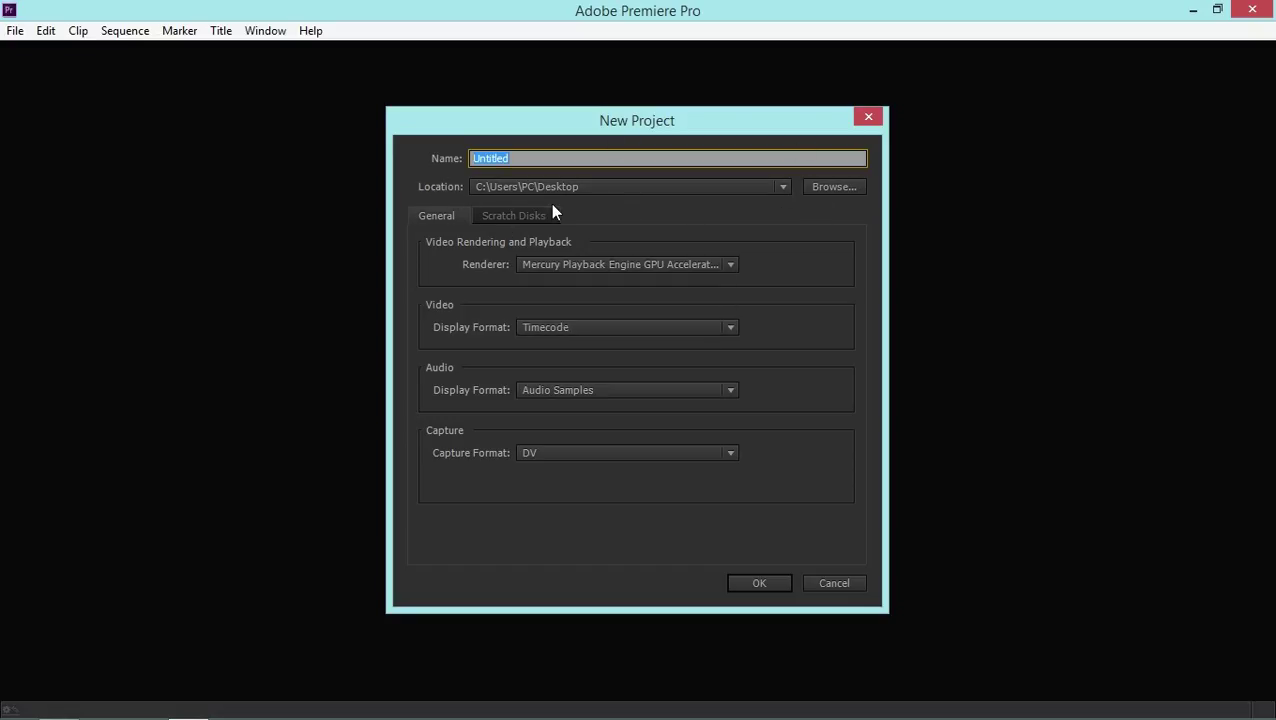
# Name the project Tutorial, keeping the GPU acceleration renderer and DV capture format.
pyautogui.write('Tutorial')
pyautogui.click(456, 298)
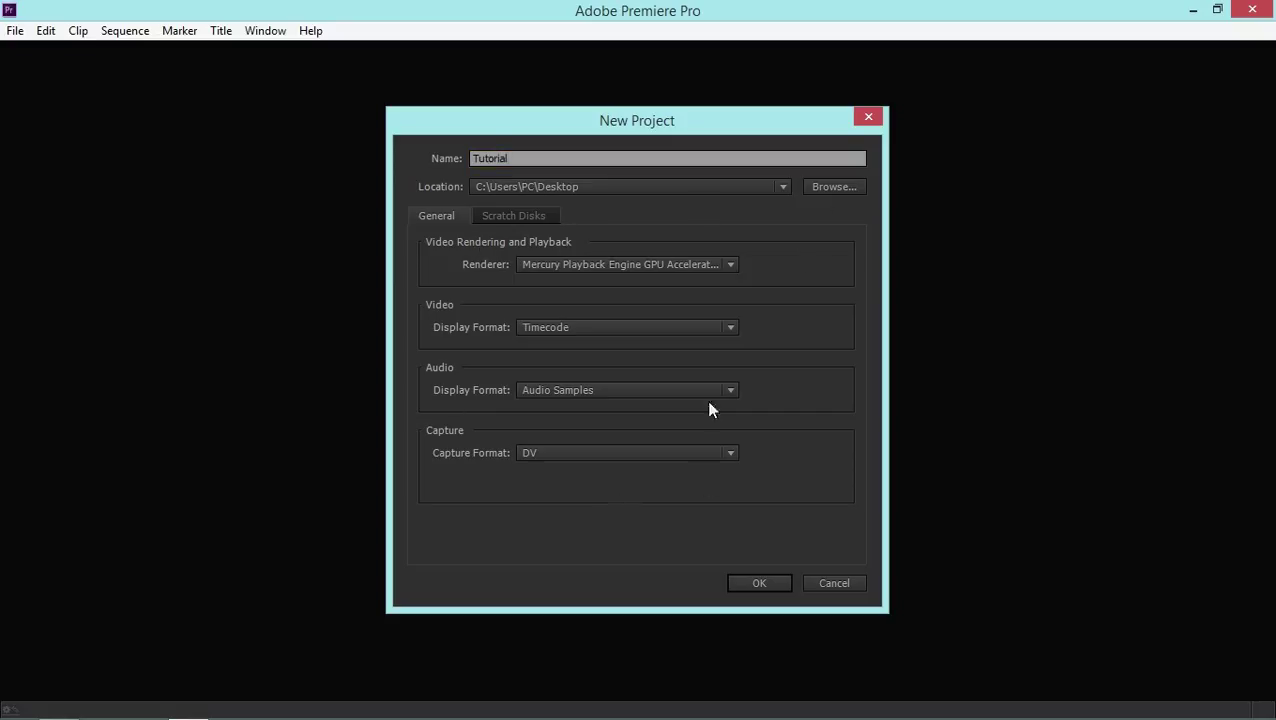
pyautogui.click(500, 219)
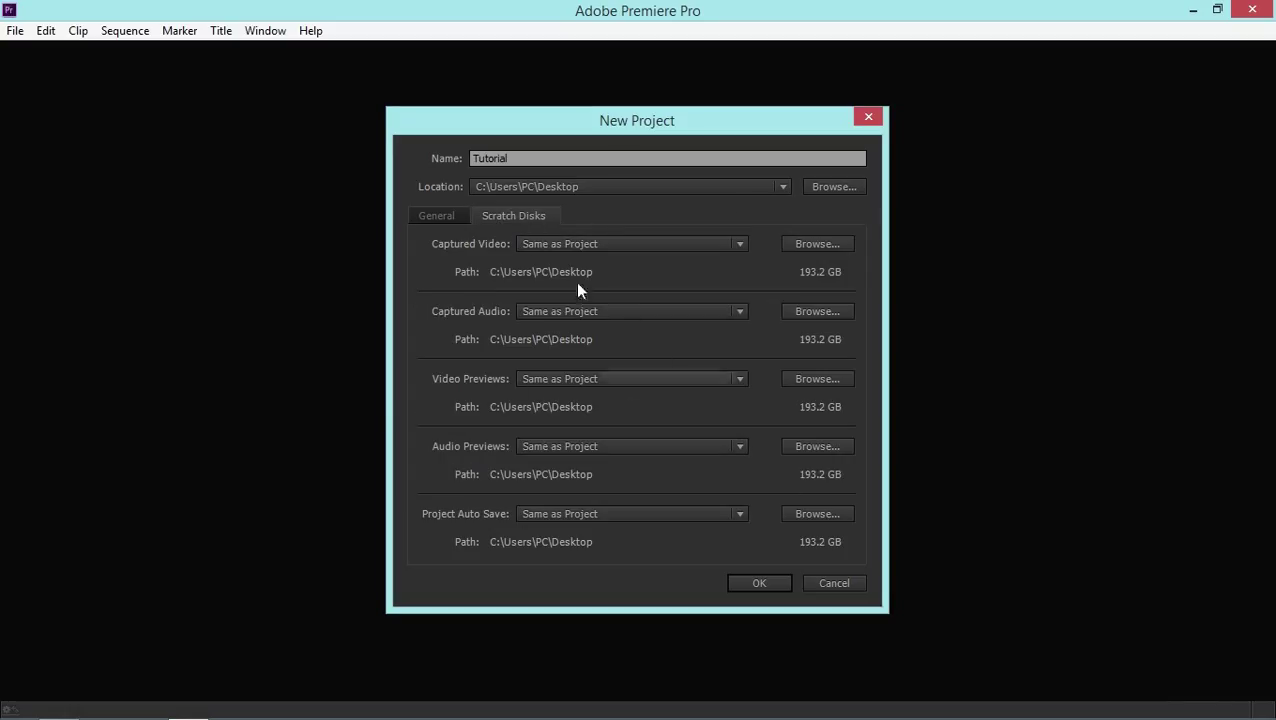
pyautogui.click(449, 218)
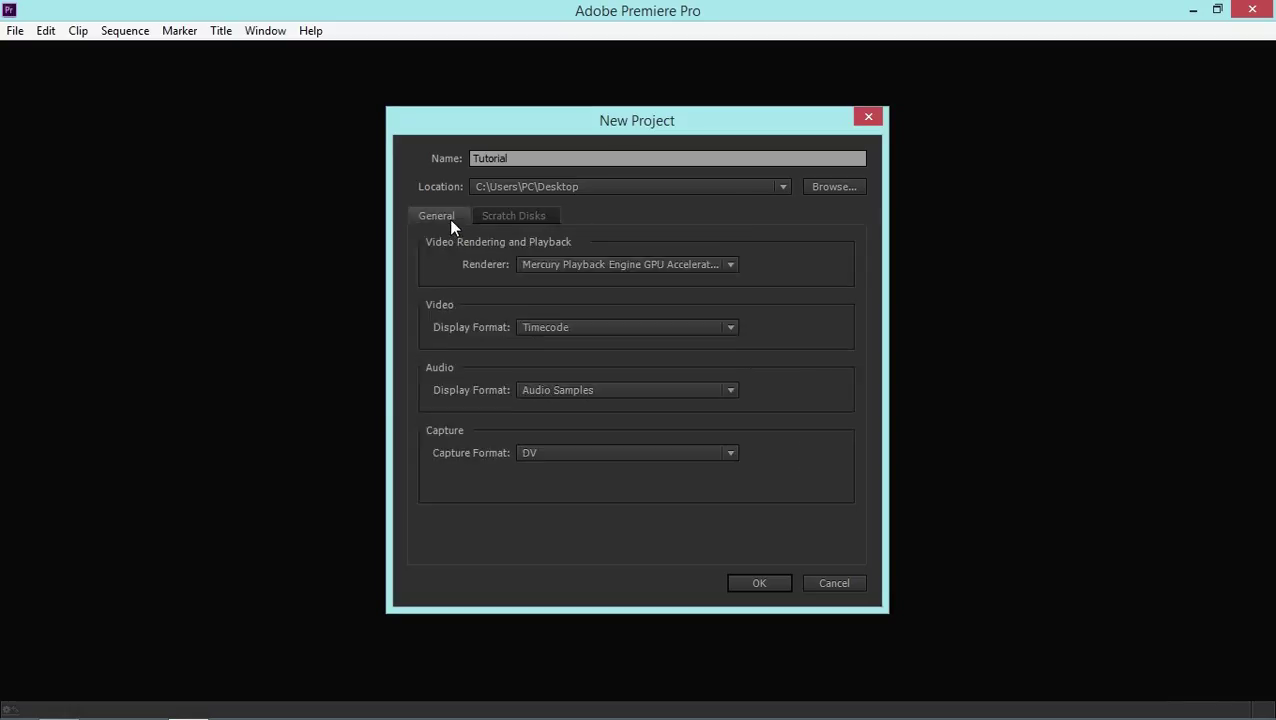
pyautogui.click(518, 270)
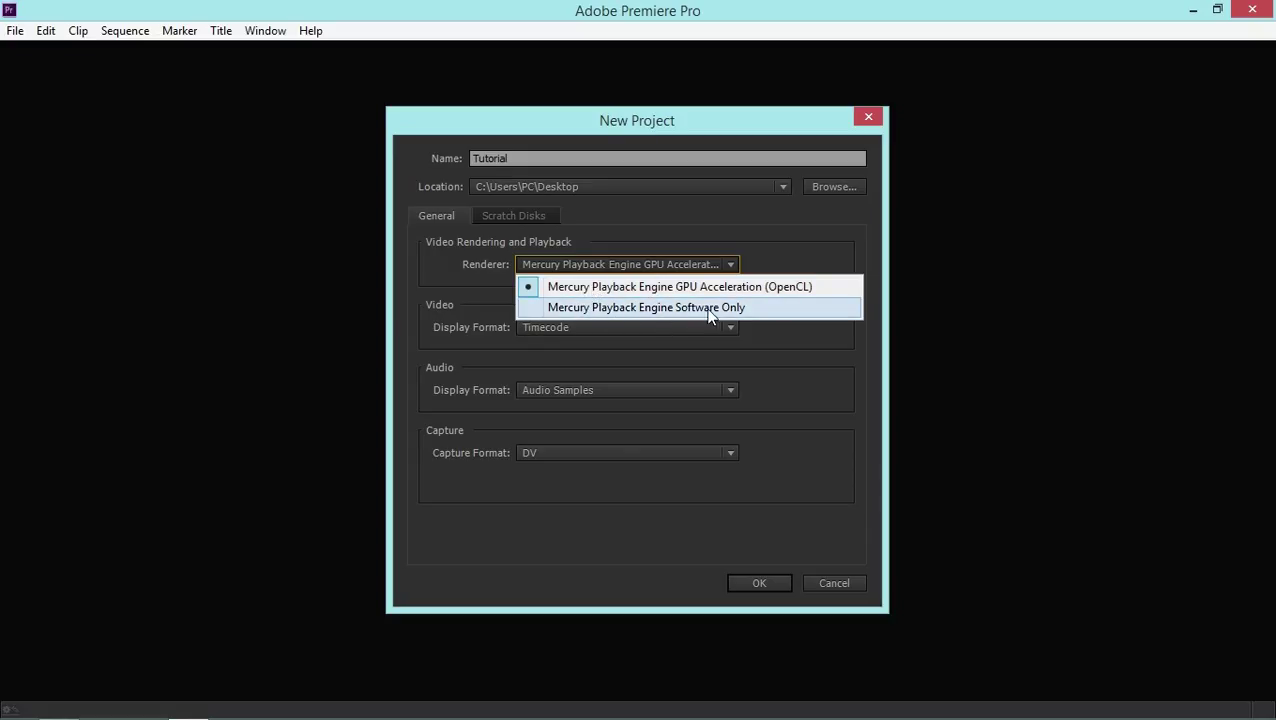
pyautogui.click(782, 349)
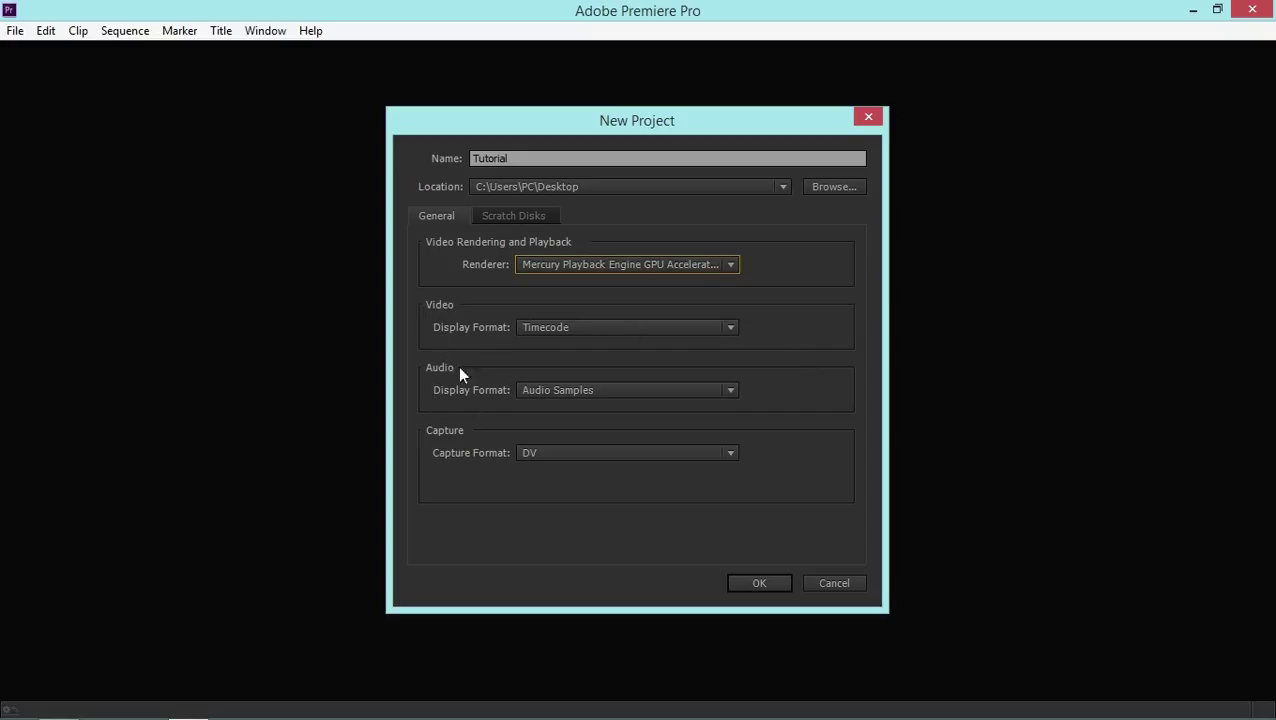
pyautogui.click(535, 454)
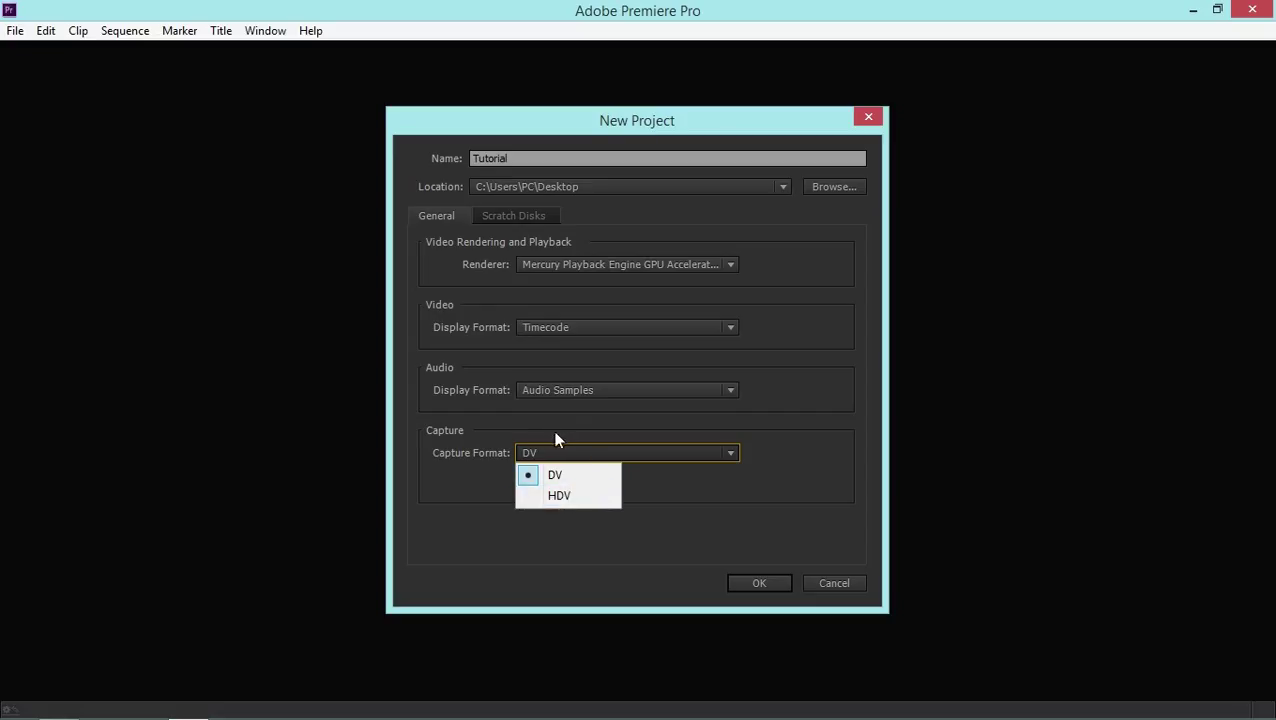
pyautogui.click(476, 488)
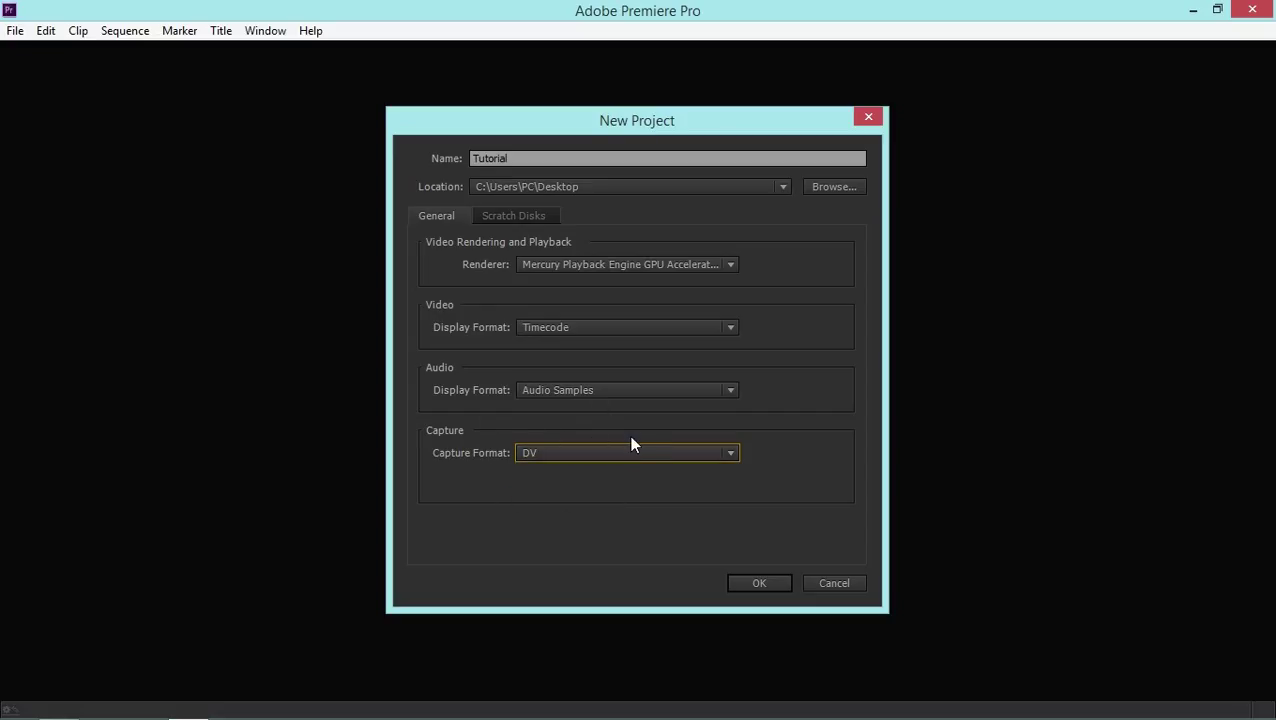
pyautogui.click(507, 219)
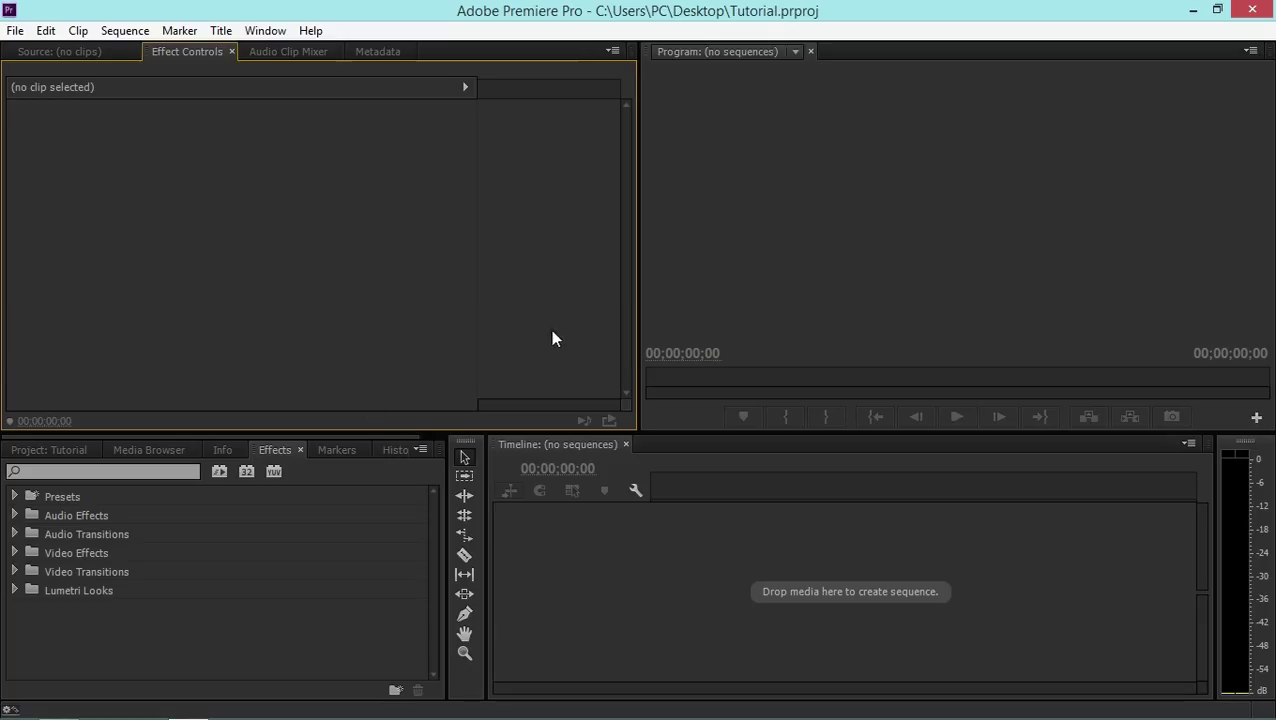
pyautogui.click(46, 30)
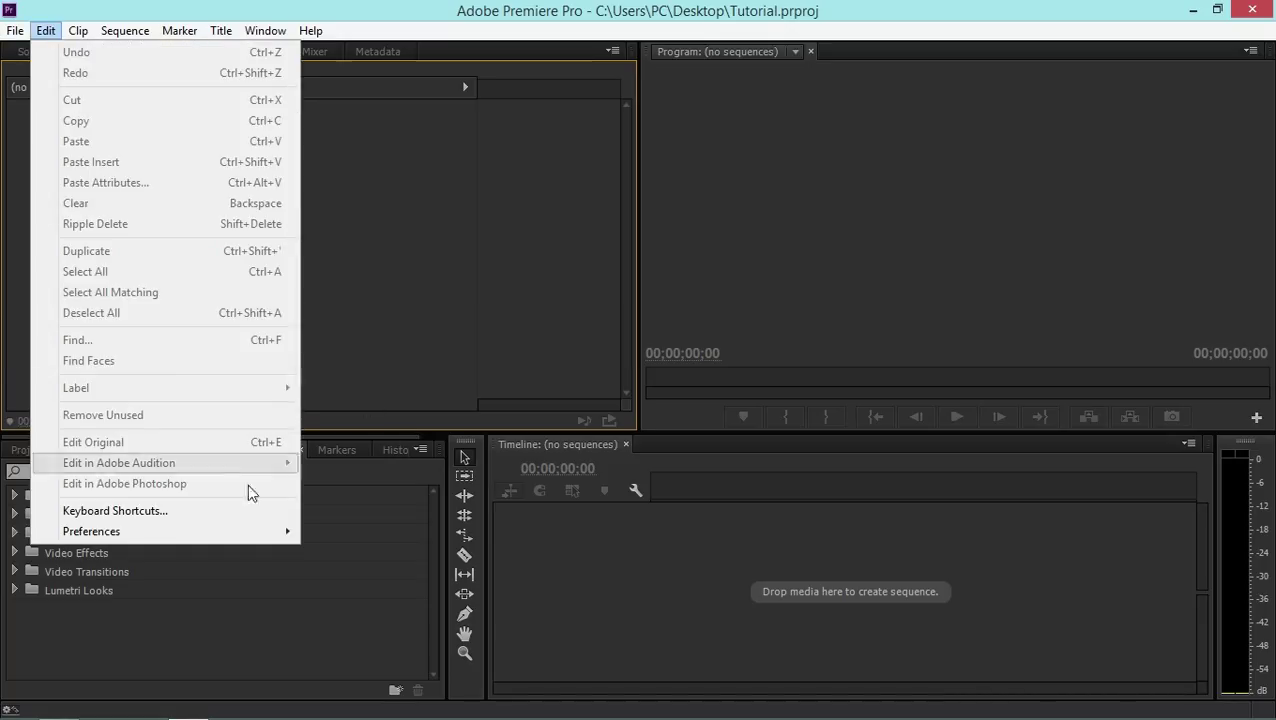
pyautogui.moveTo(279, 531)
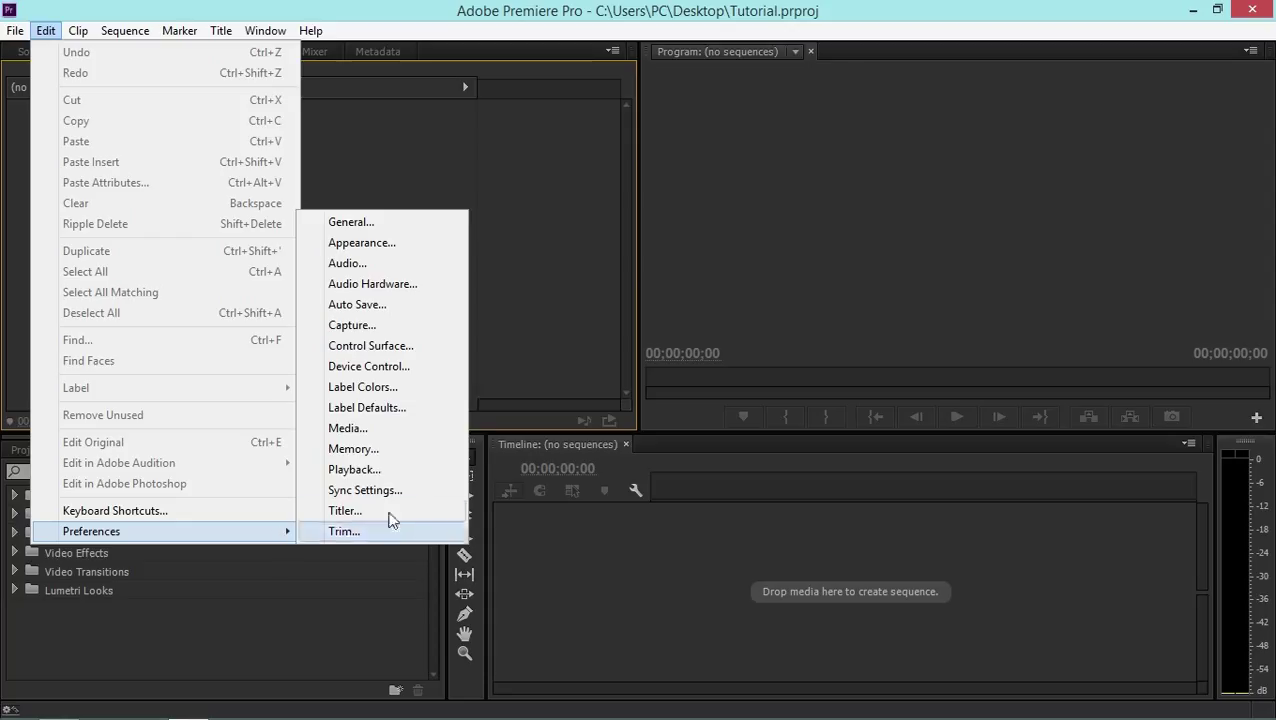
pyautogui.click(362, 246)
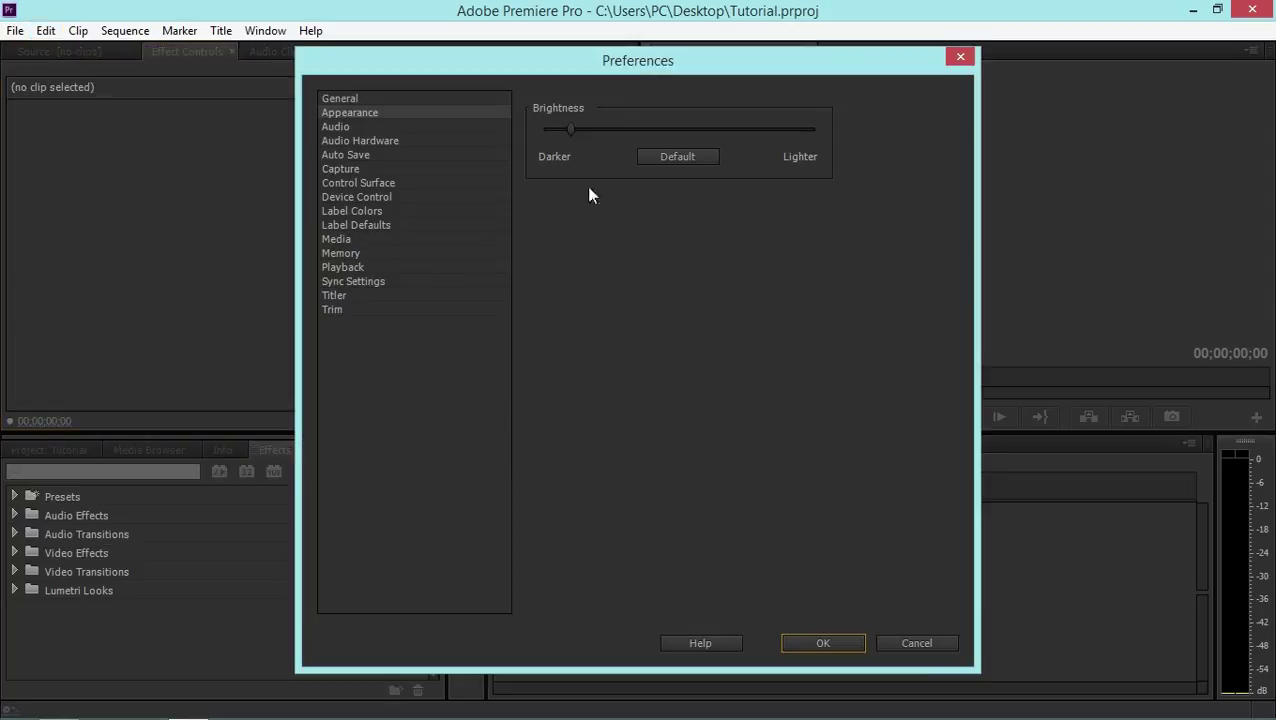
pyautogui.moveTo(571, 130); pyautogui.dragTo(837, 145)
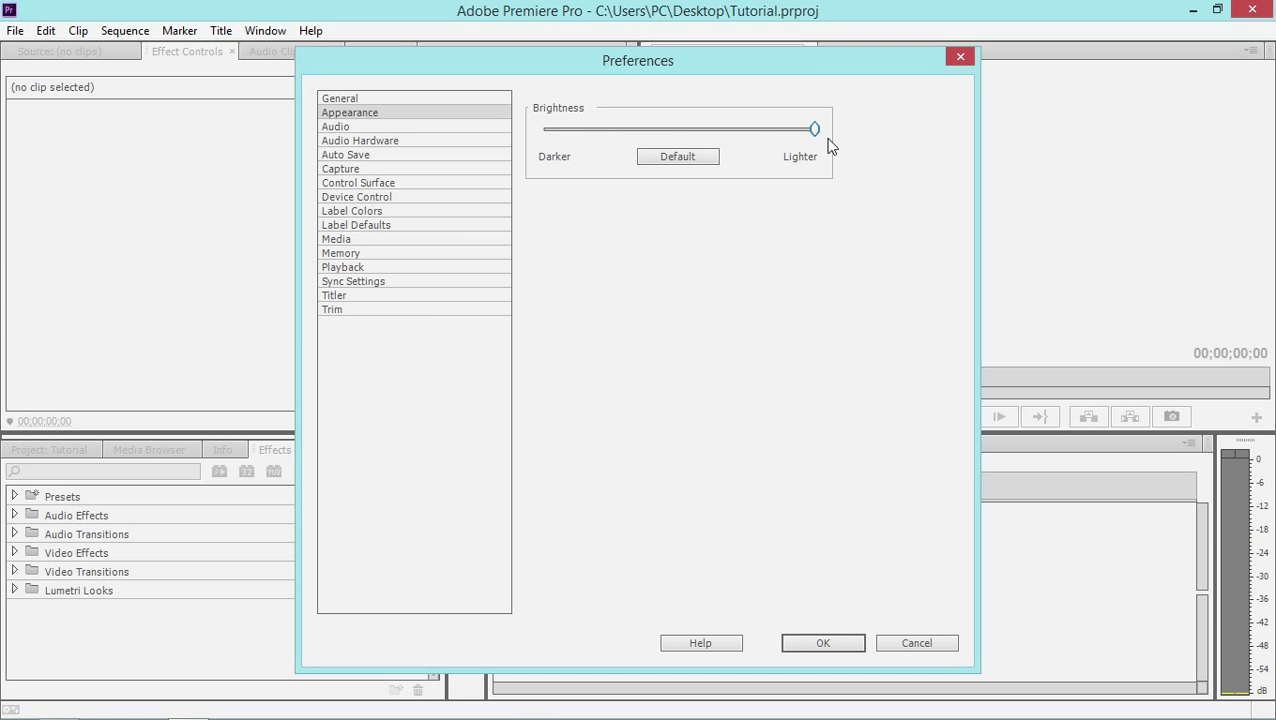
pyautogui.moveTo(829, 146); pyautogui.dragTo(573, 146)
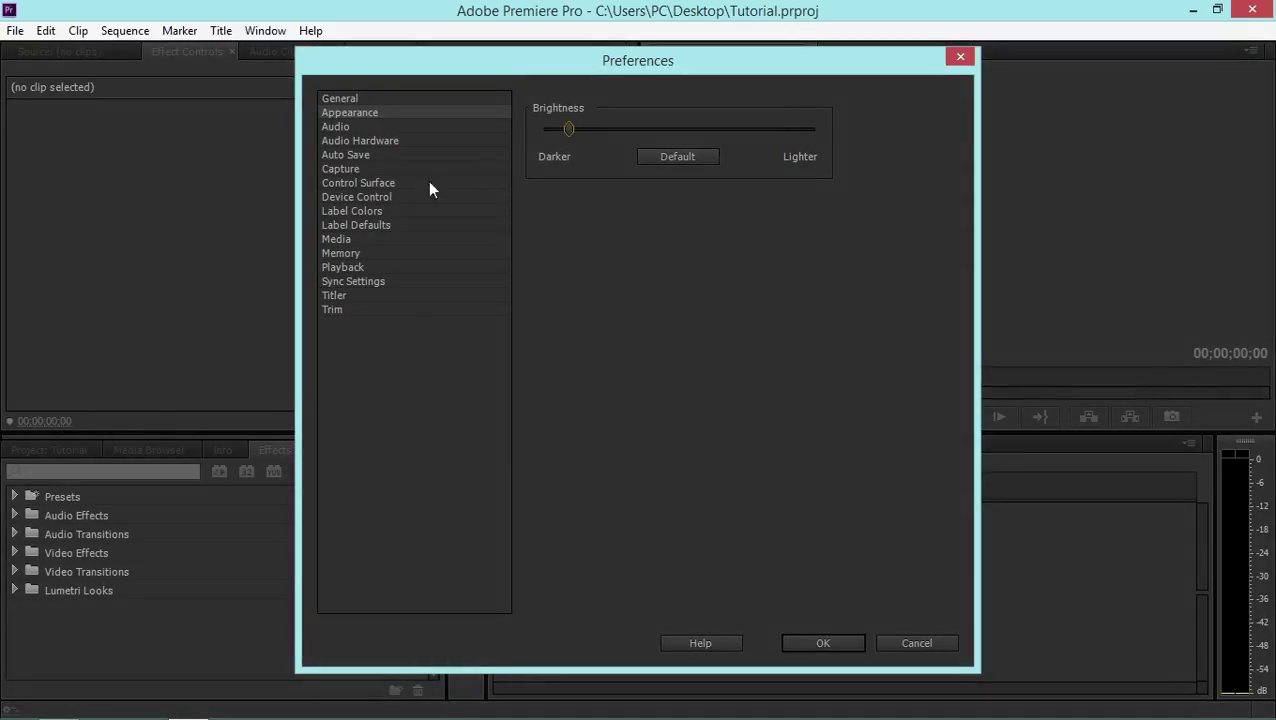
pyautogui.click(329, 157)
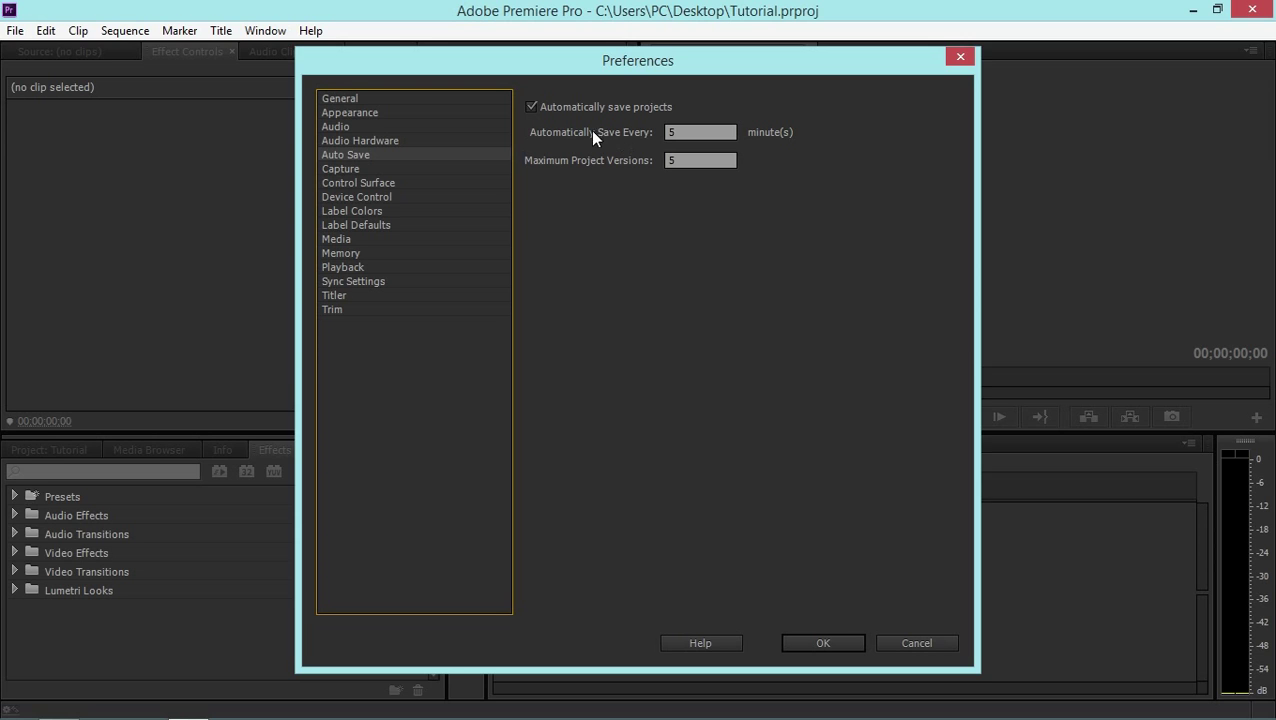
pyautogui.click(328, 256)
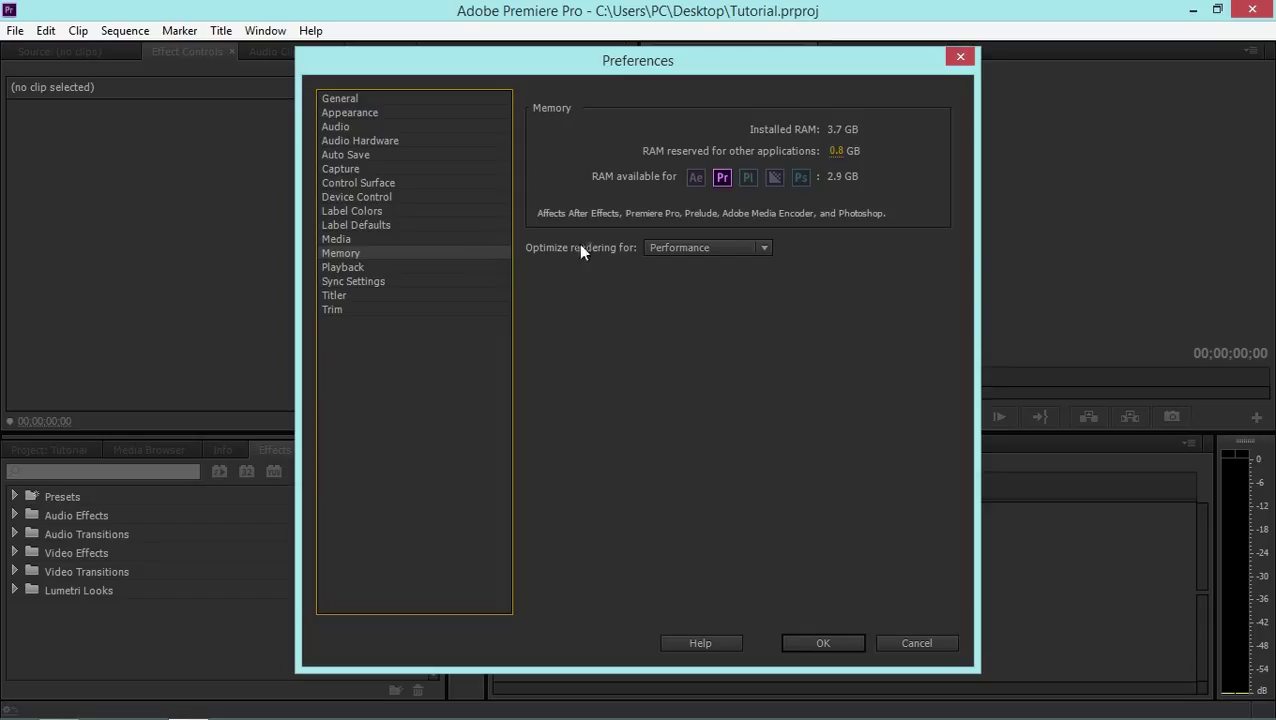
pyautogui.click(651, 247)
pyautogui.click(669, 276)
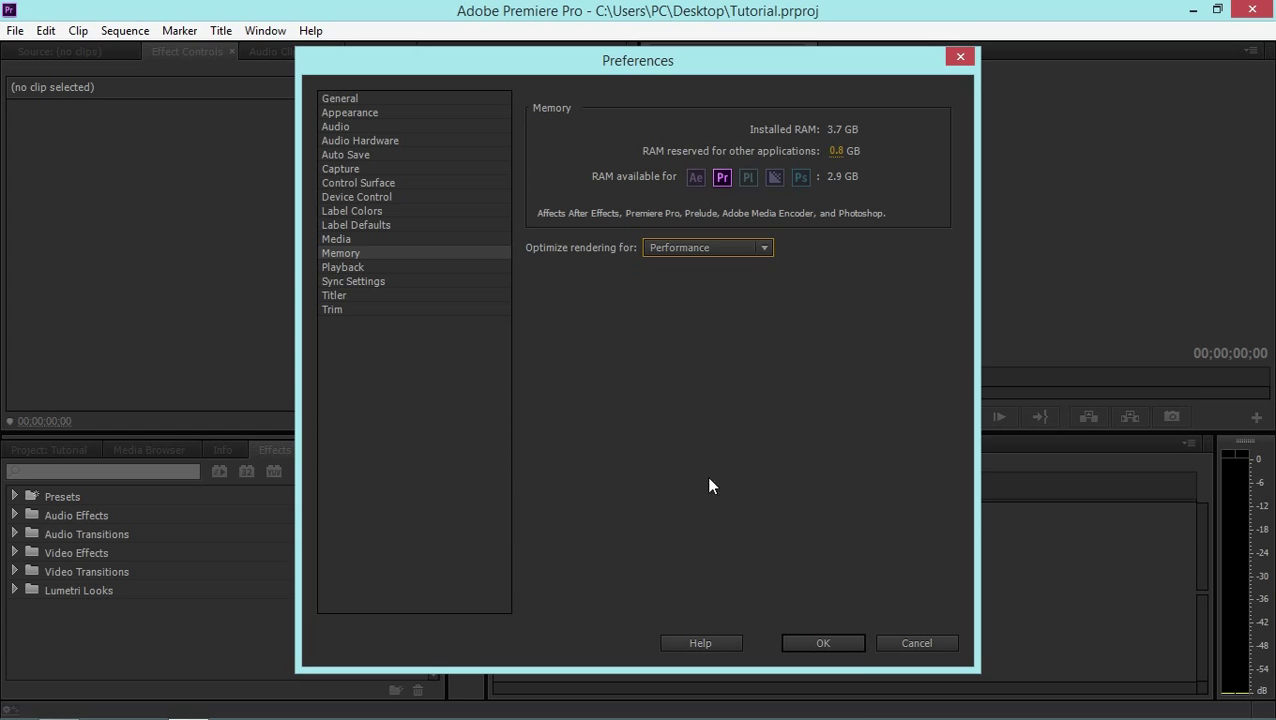
pyautogui.click(844, 641)
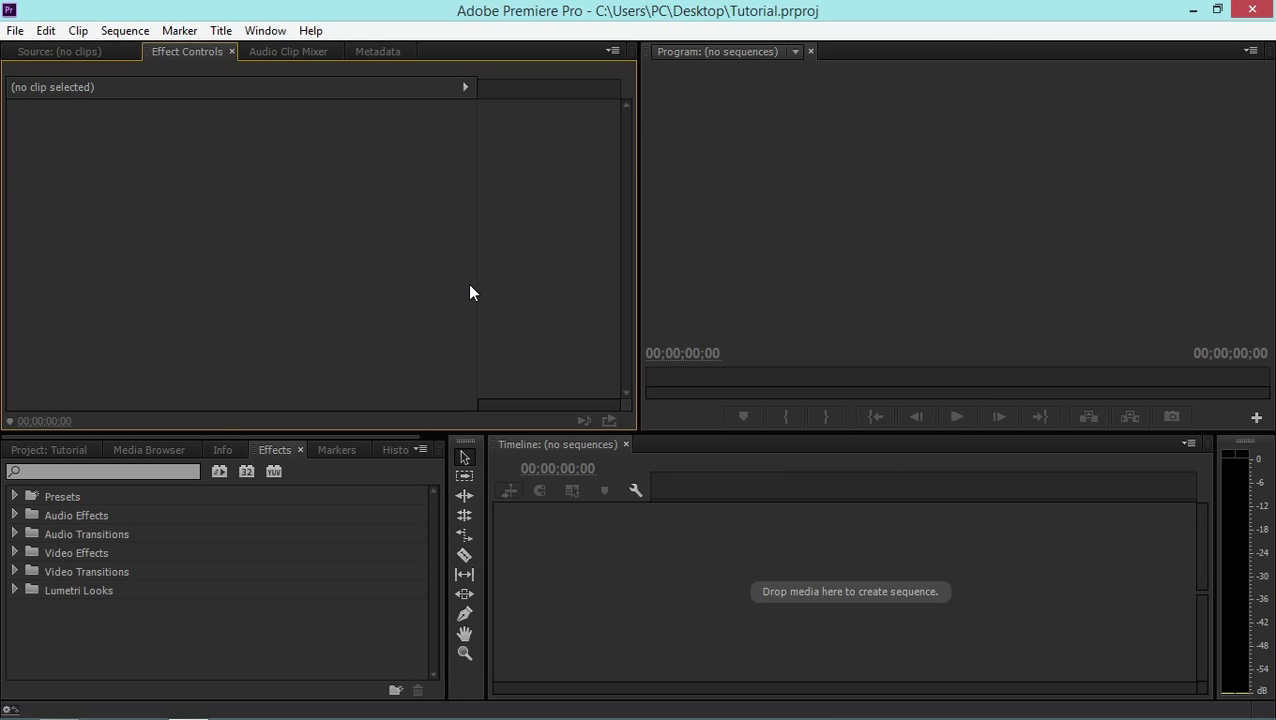
# Import DSC_0243.MOV via File > Import and drag it onto the Timeline as a new sequence.
pyautogui.click(15, 31)
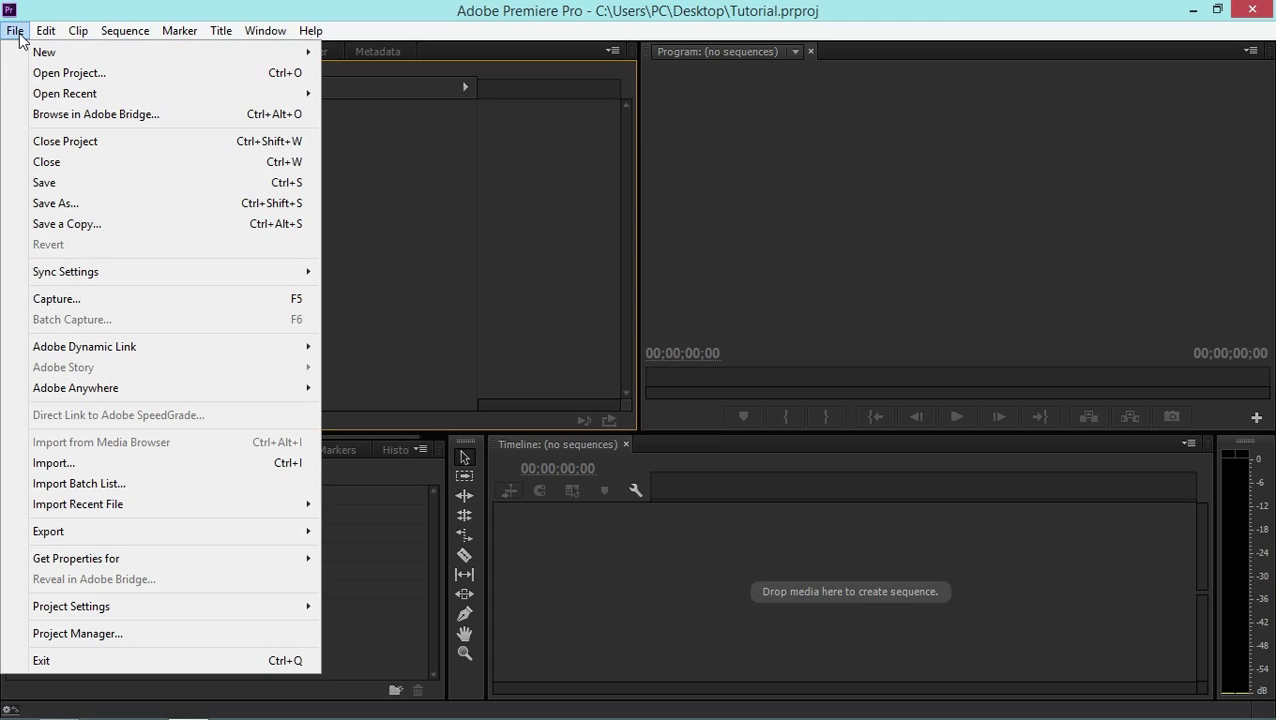
pyautogui.click(168, 463)
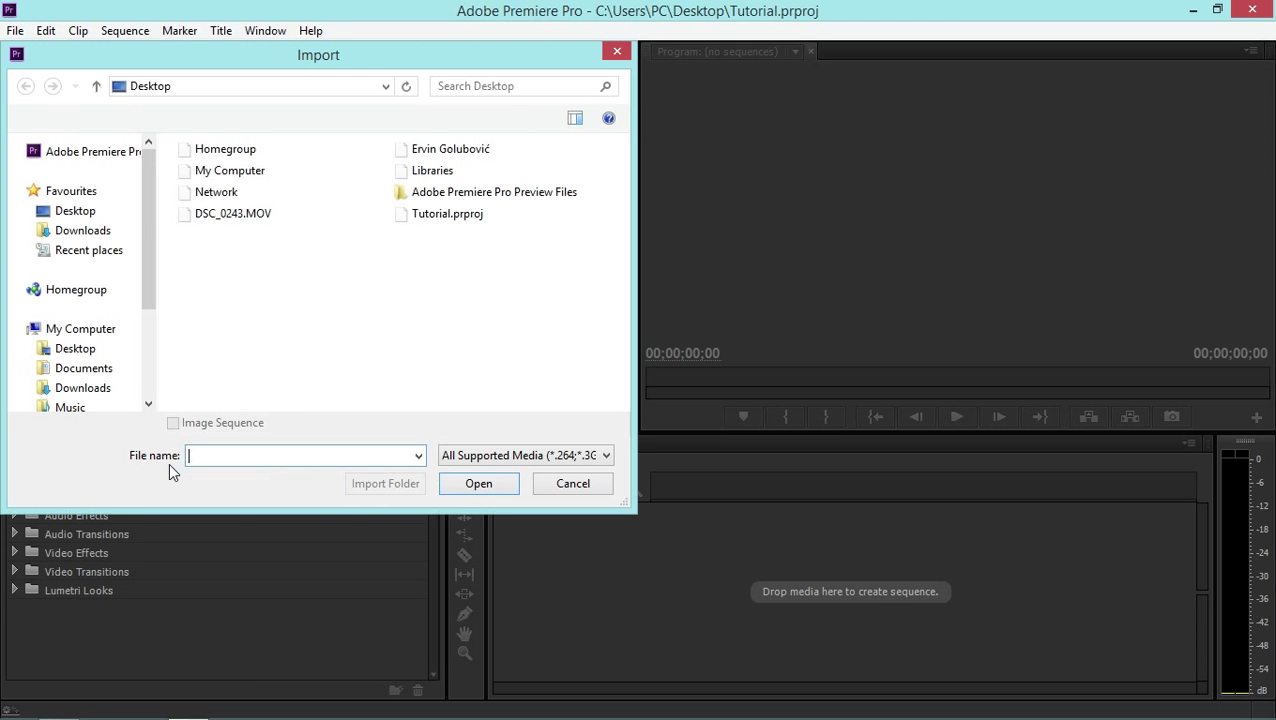
pyautogui.click(225, 214)
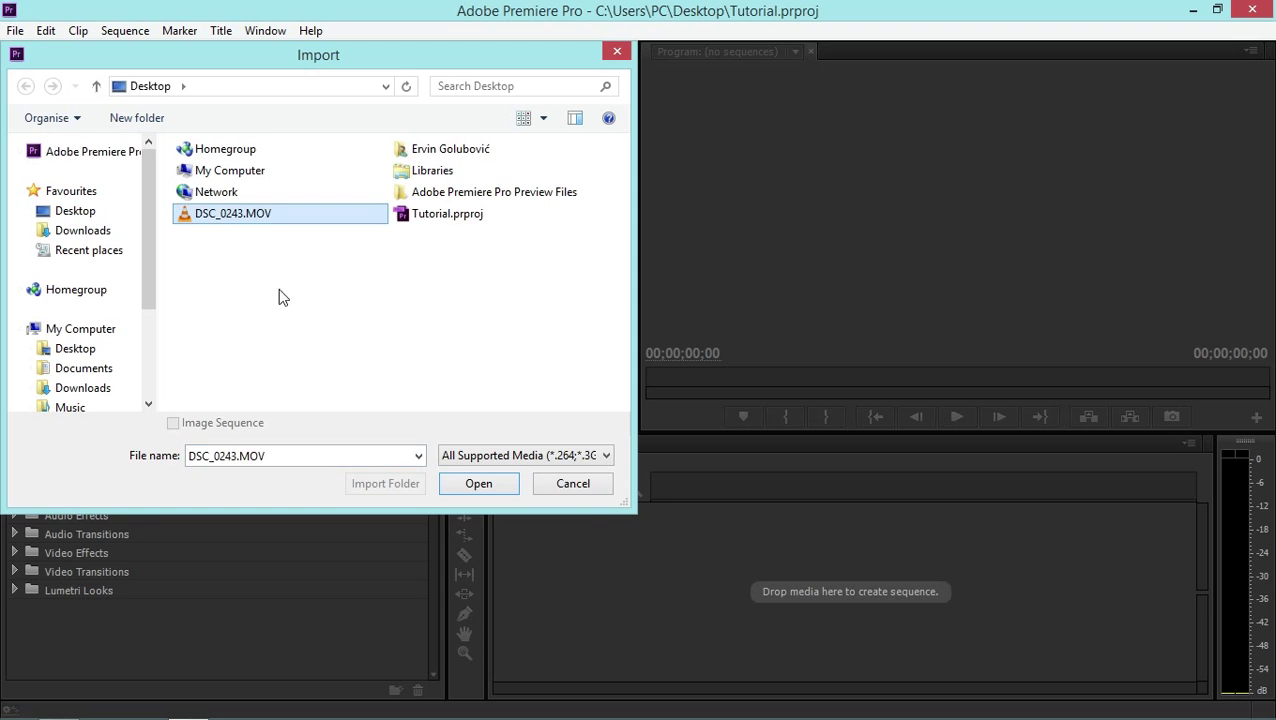
pyautogui.click(466, 483)
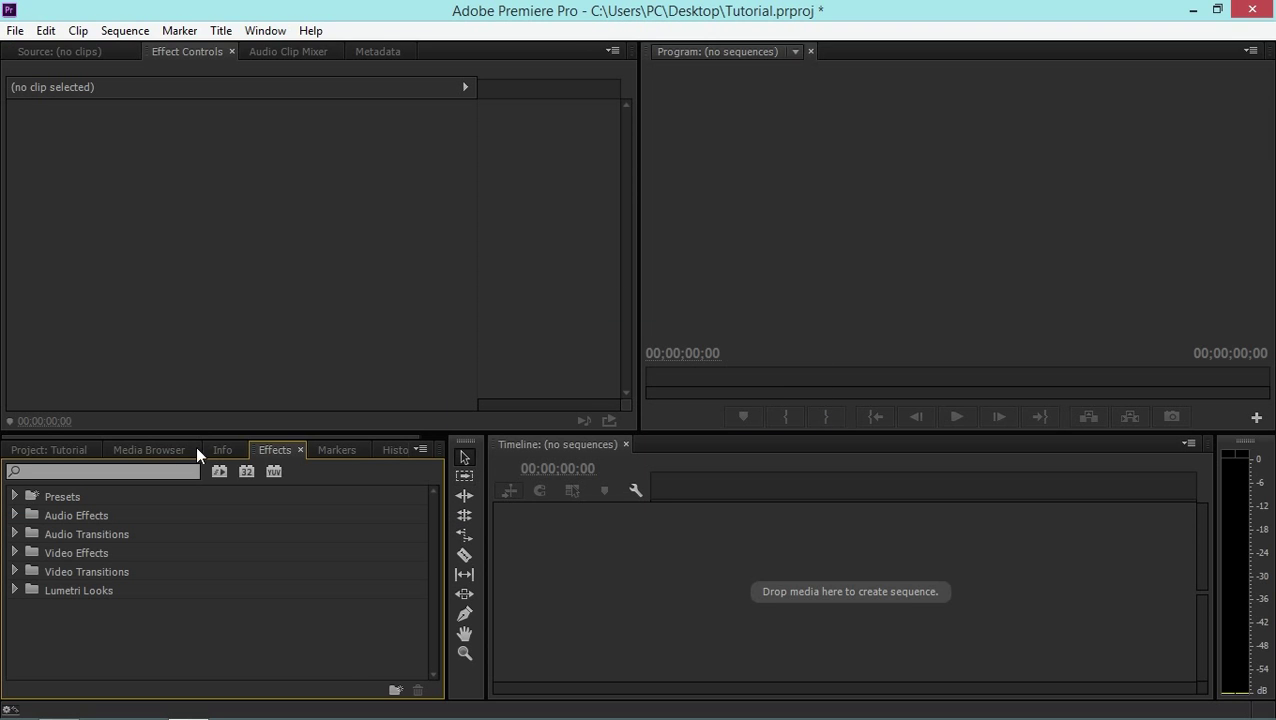
pyautogui.click(57, 453)
pyautogui.moveTo(81, 597); pyautogui.dragTo(755, 592)
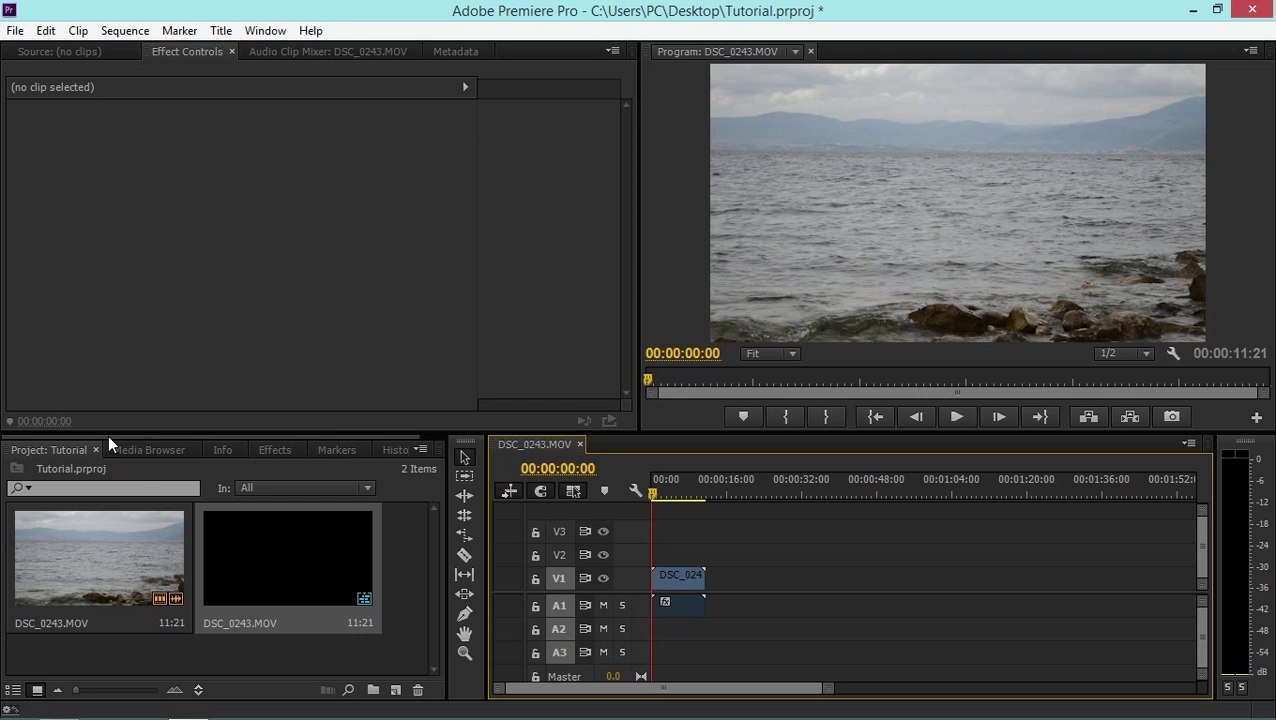
# Browse the Media Browser, Info, Effects and Markers panels, then show the History panel.
pyautogui.click(145, 450)
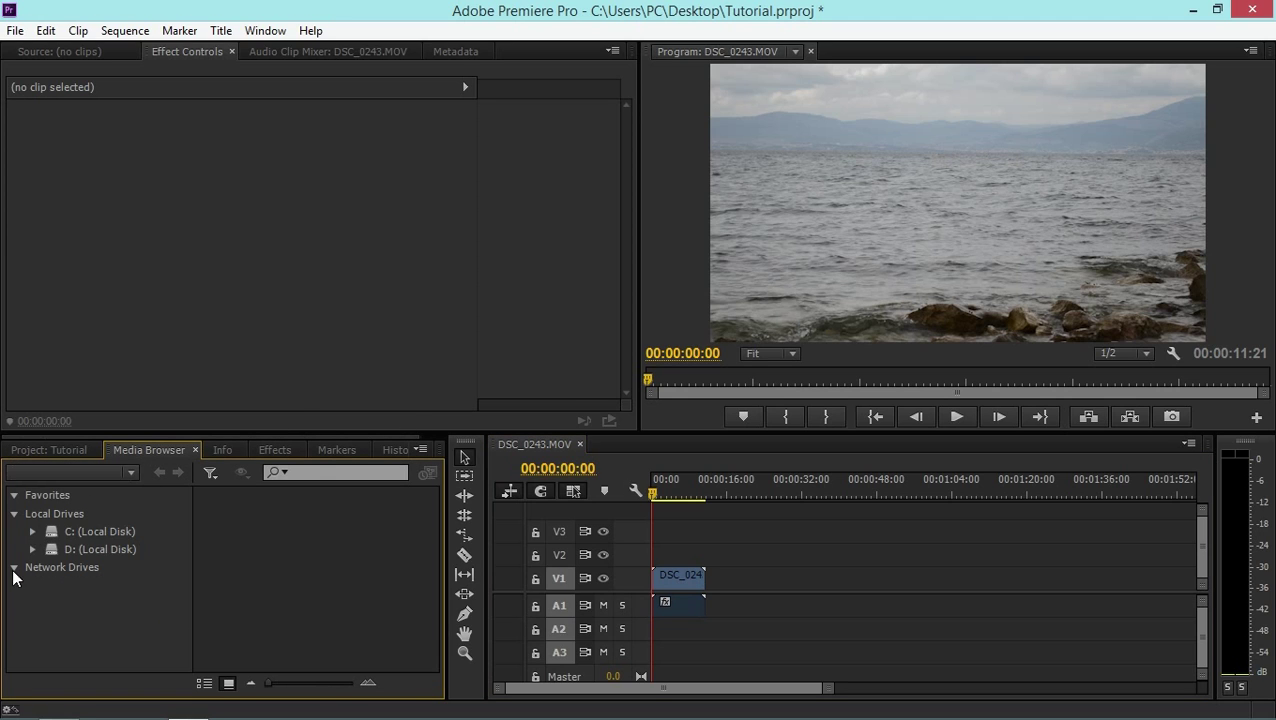
pyautogui.click(222, 455)
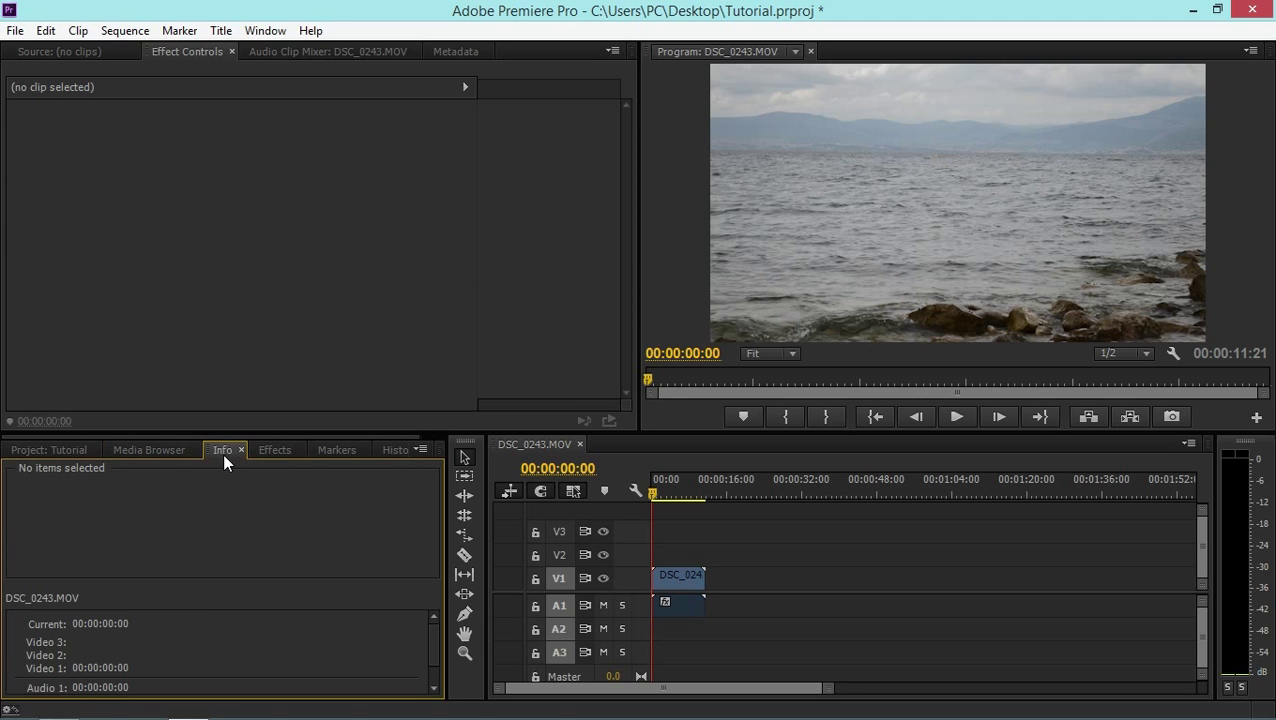
pyautogui.click(686, 579)
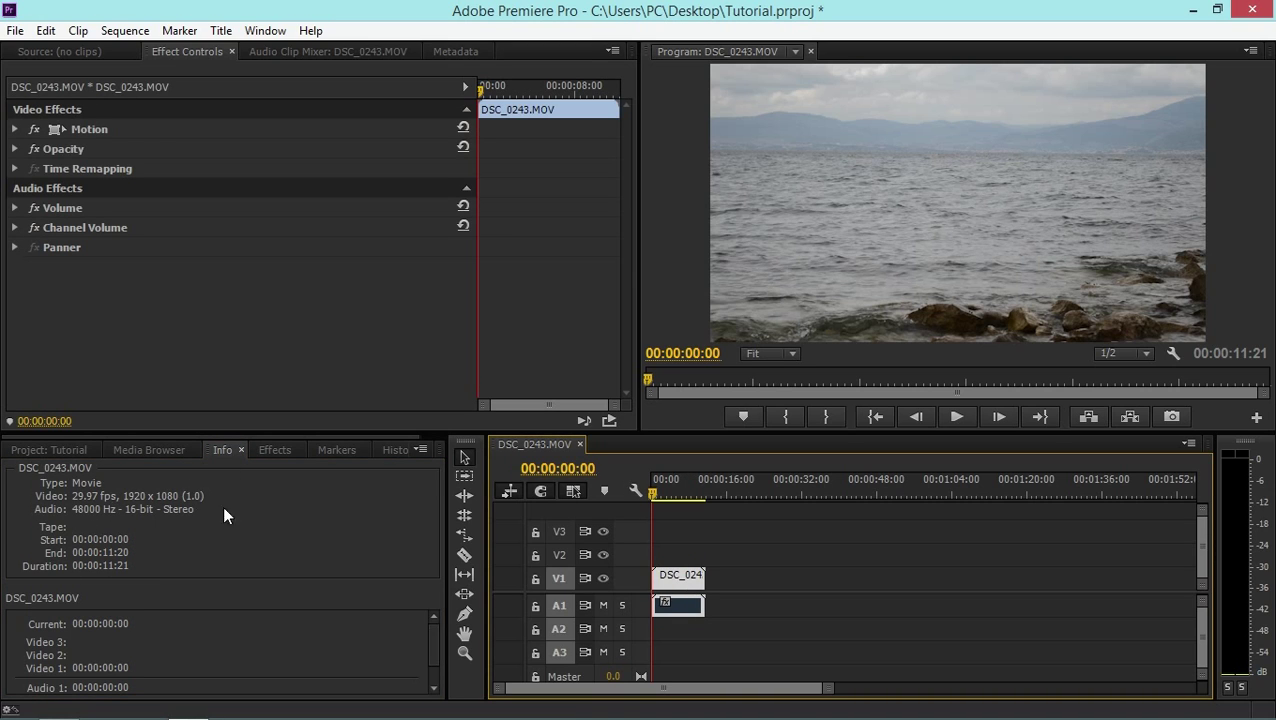
pyautogui.click(272, 451)
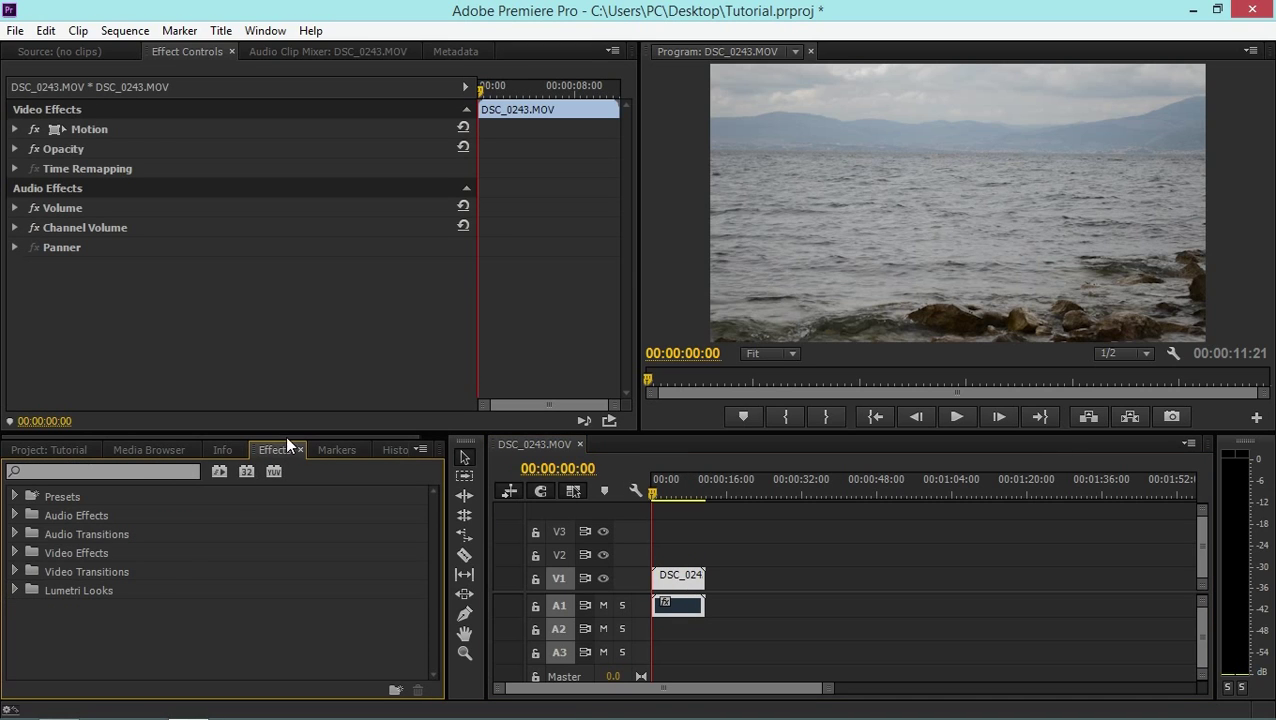
pyautogui.click(338, 451)
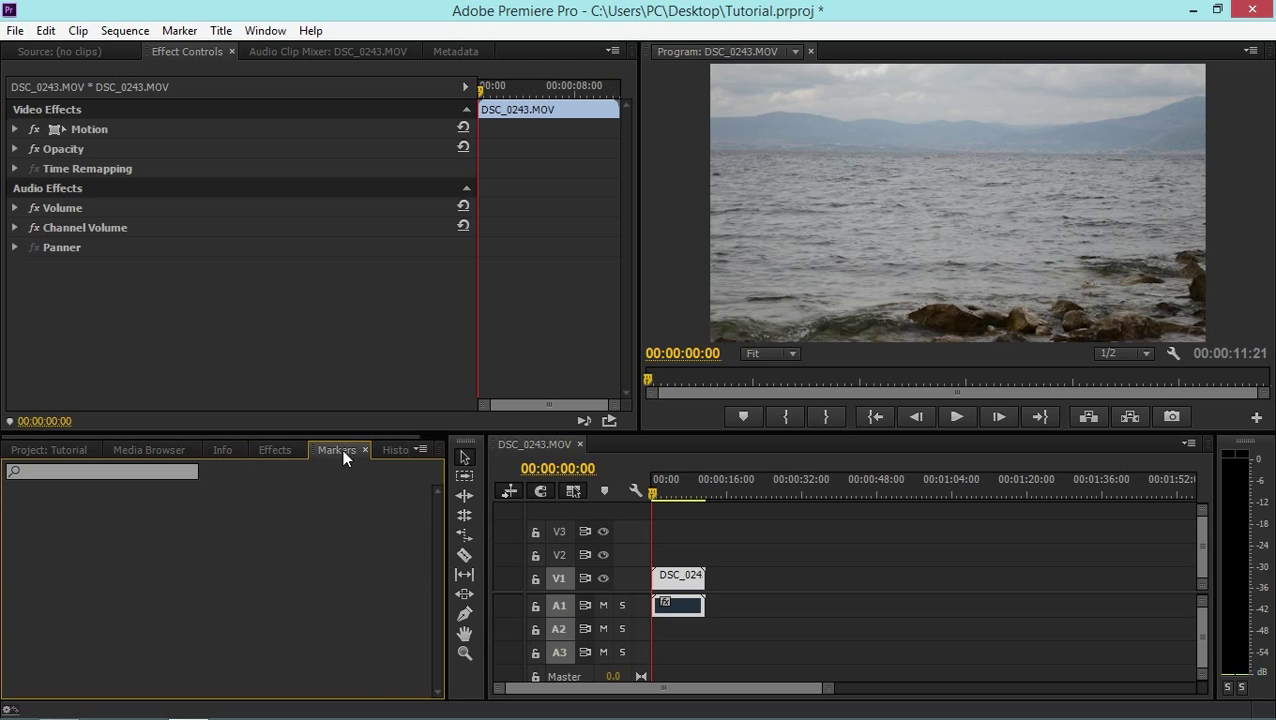
pyautogui.click(389, 451)
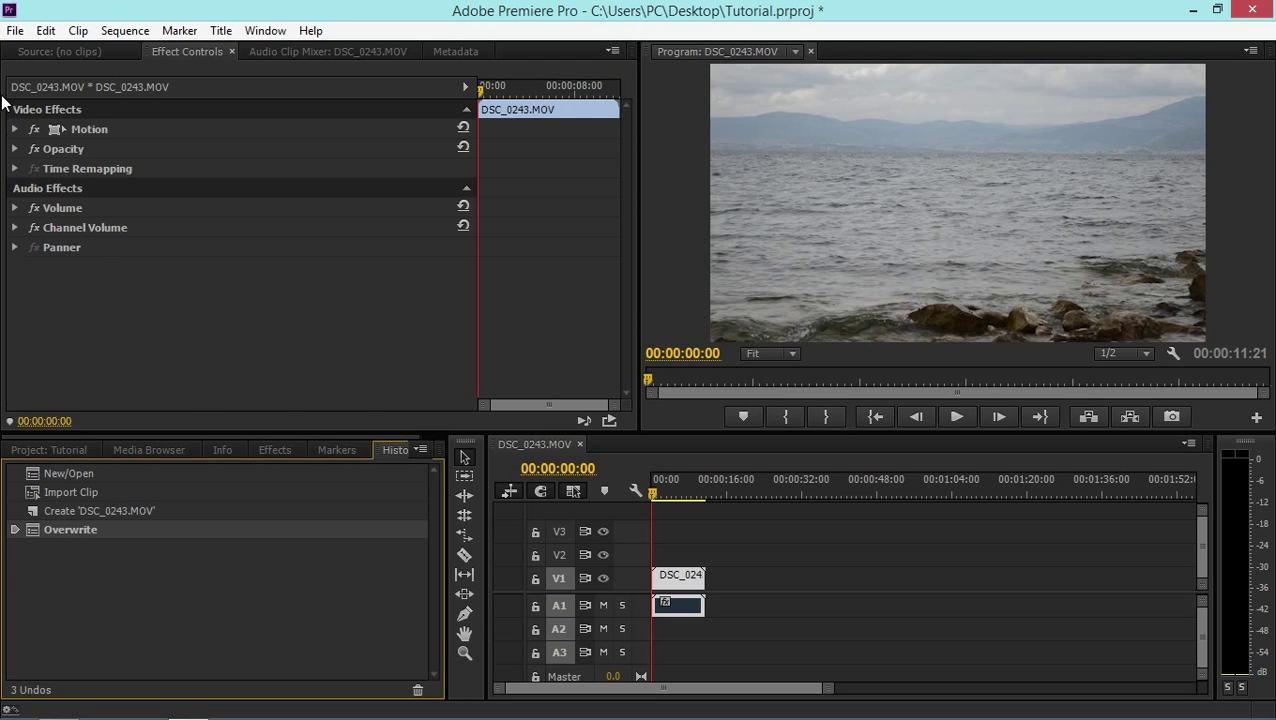
# Load DSC_0243.MOV from the Project panel into the Source monitor.
pyautogui.click(40, 55)
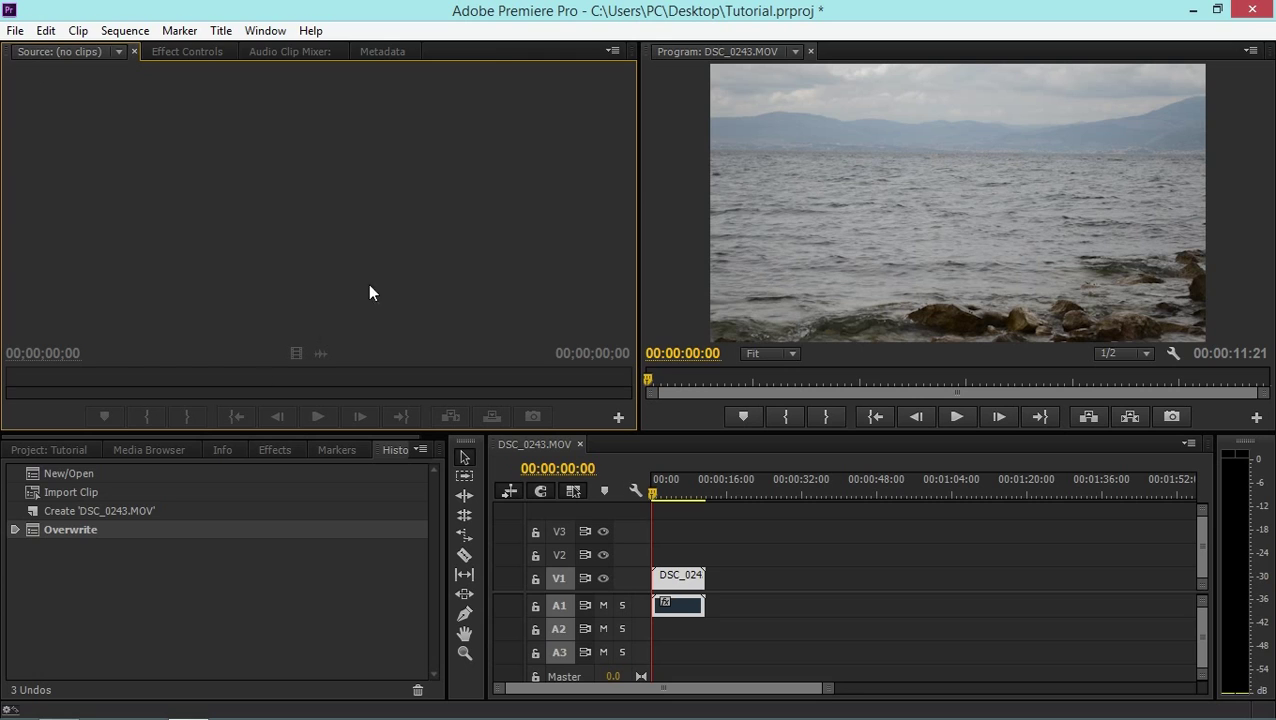
pyautogui.click(48, 449)
pyautogui.click(81, 564)
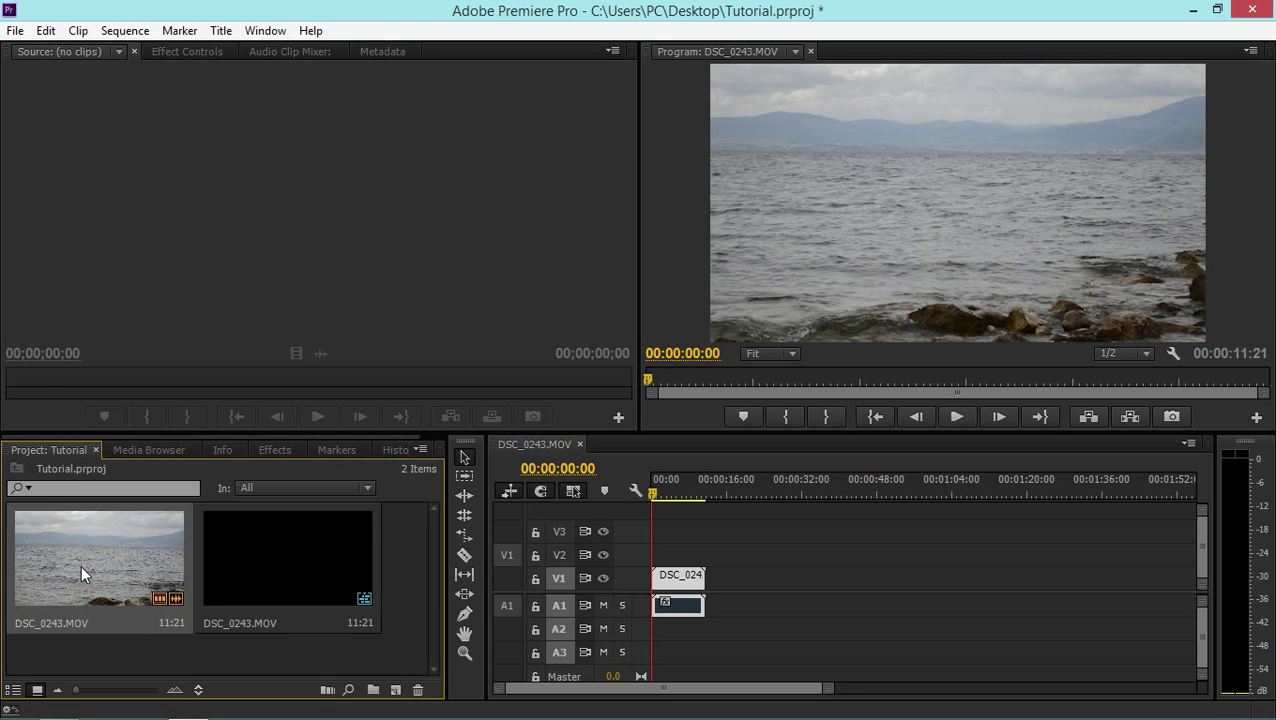
pyautogui.doubleClick(81, 564)
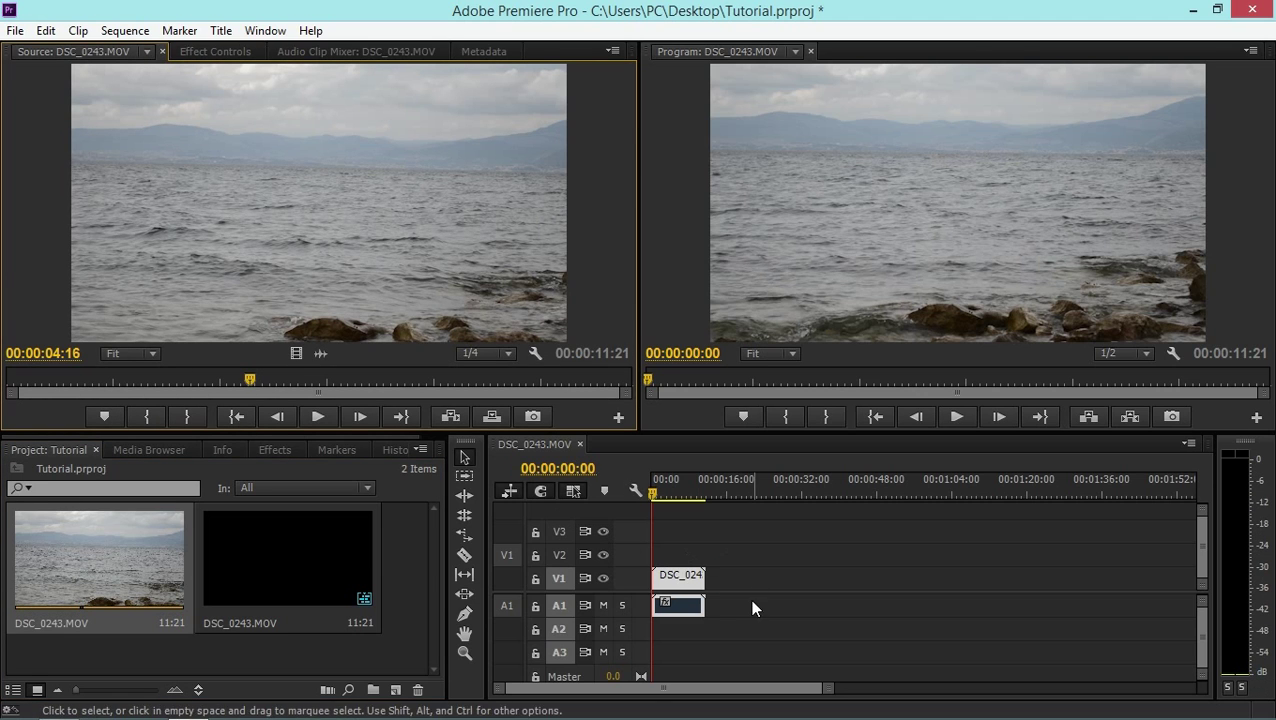
# Look through the Effect Controls, Audio Clip Mixer and Metadata panels, then return to Source.
pyautogui.click(205, 52)
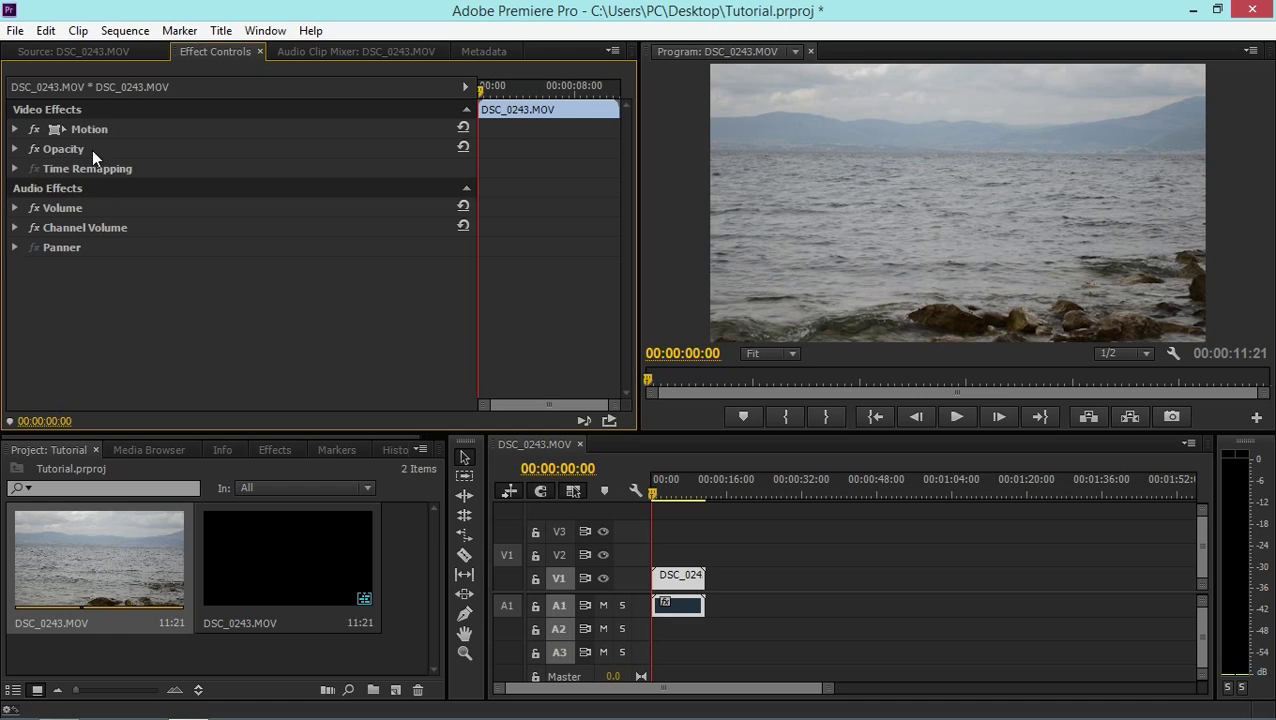
pyautogui.click(306, 46)
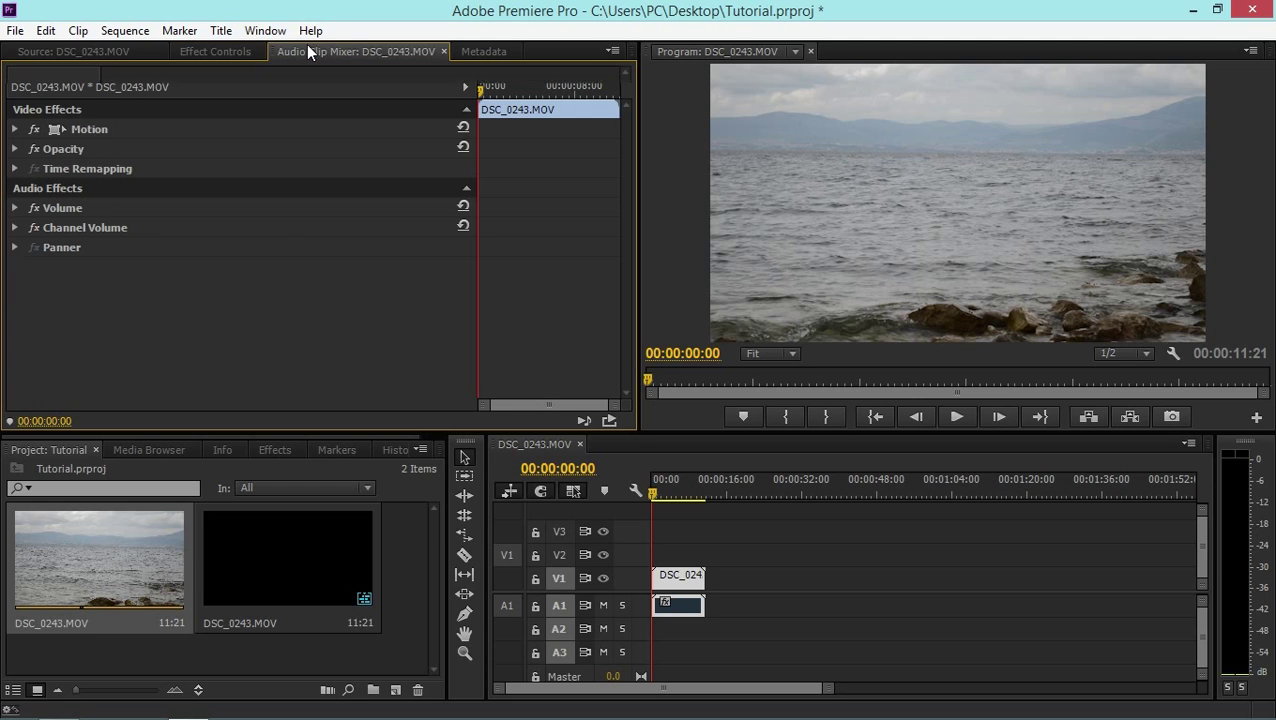
pyautogui.click(457, 51)
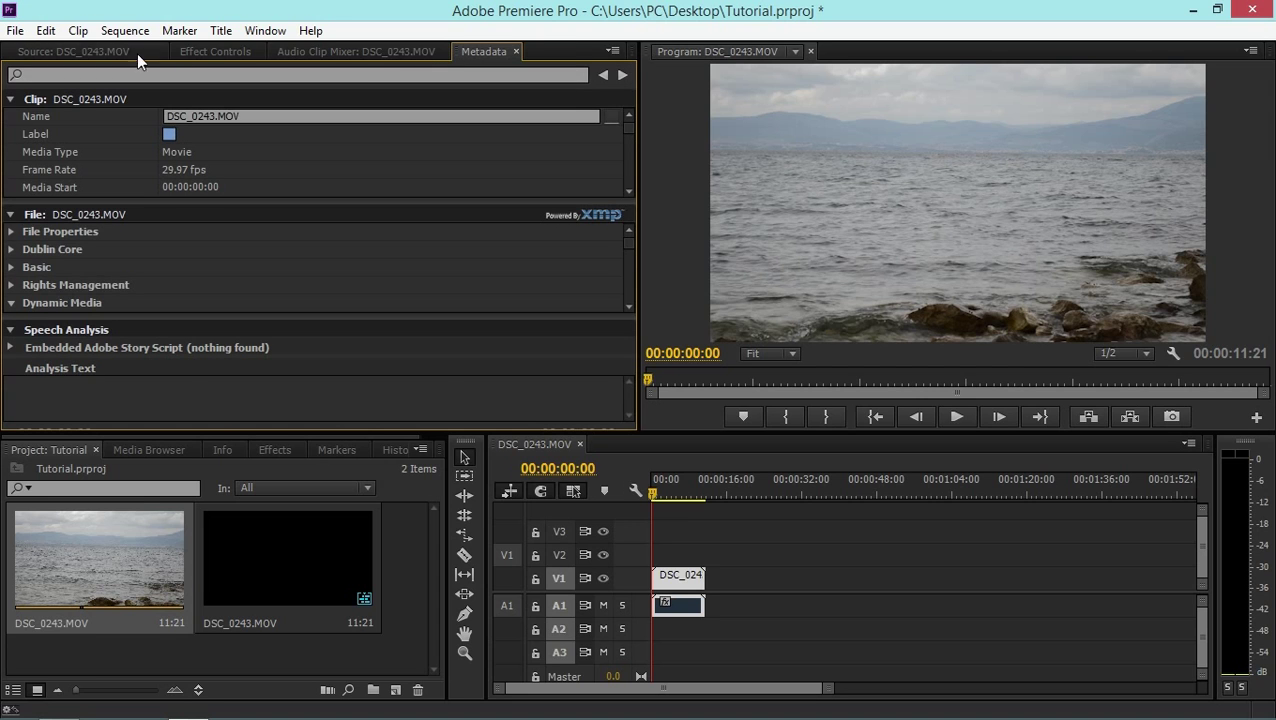
pyautogui.click(87, 52)
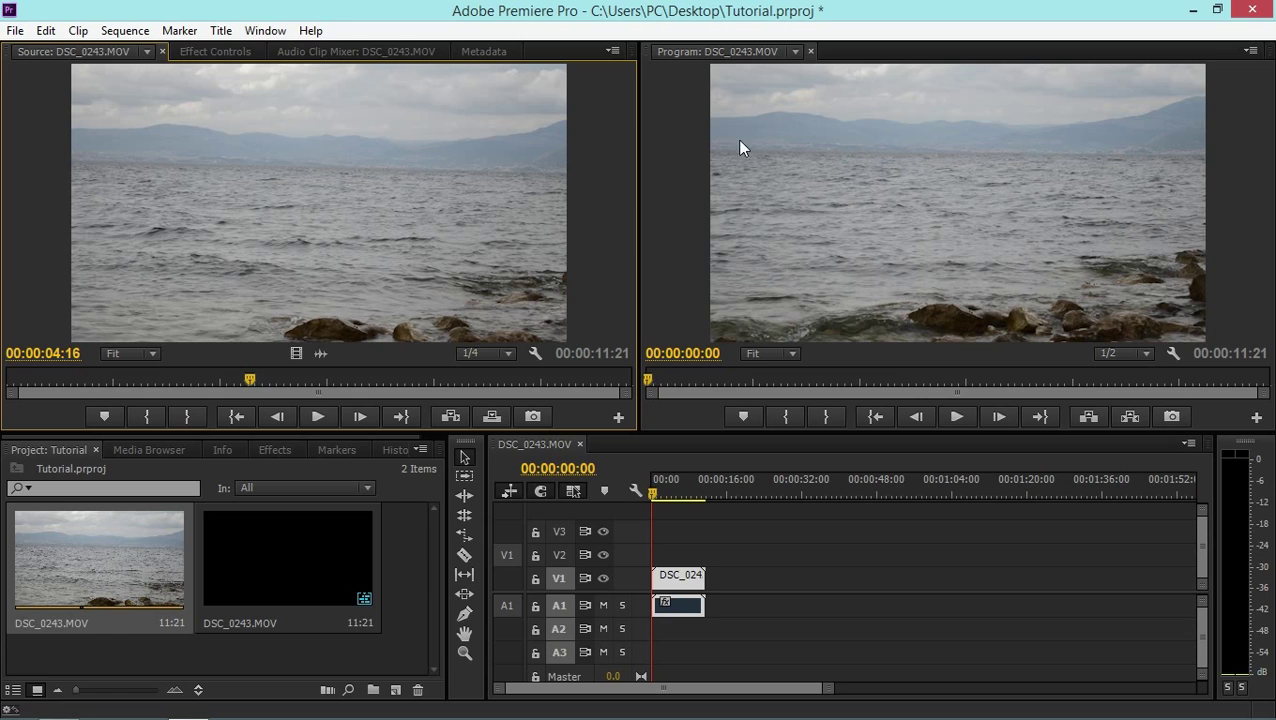
# Check the Program monitor's playback resolution options, leaving it at 1/2.
pyautogui.click(646, 62)
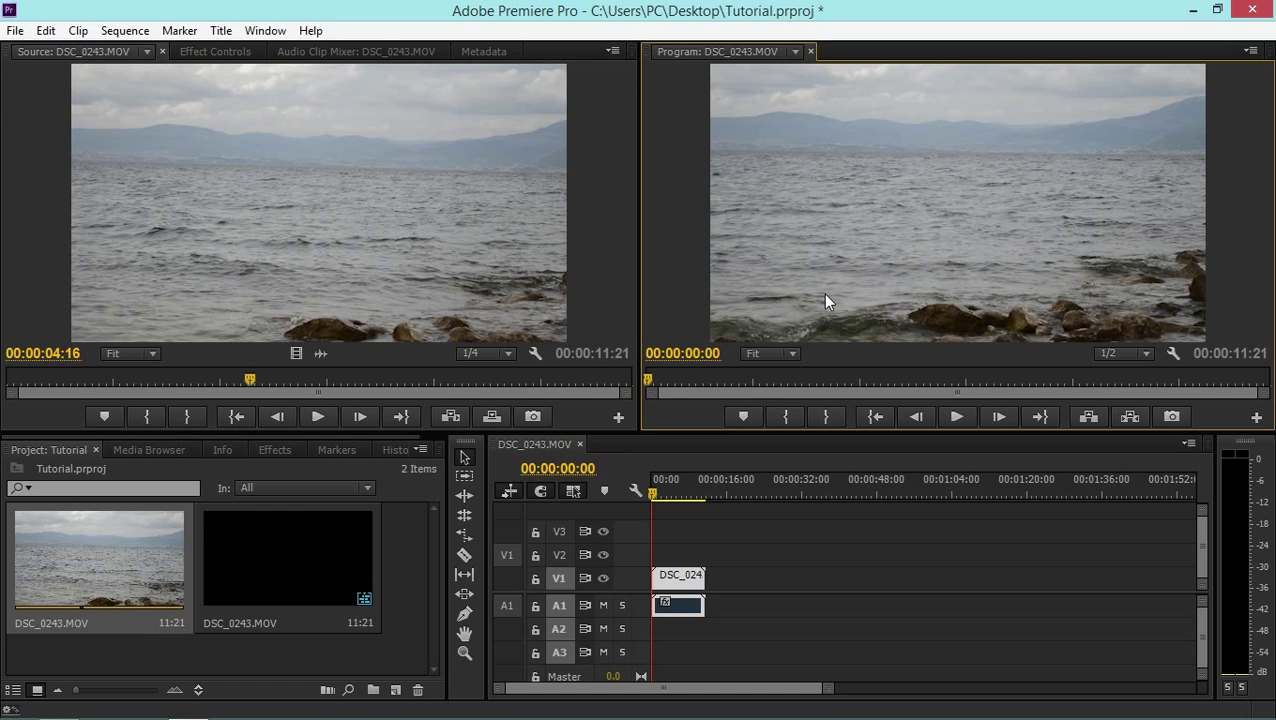
pyautogui.click(1126, 354)
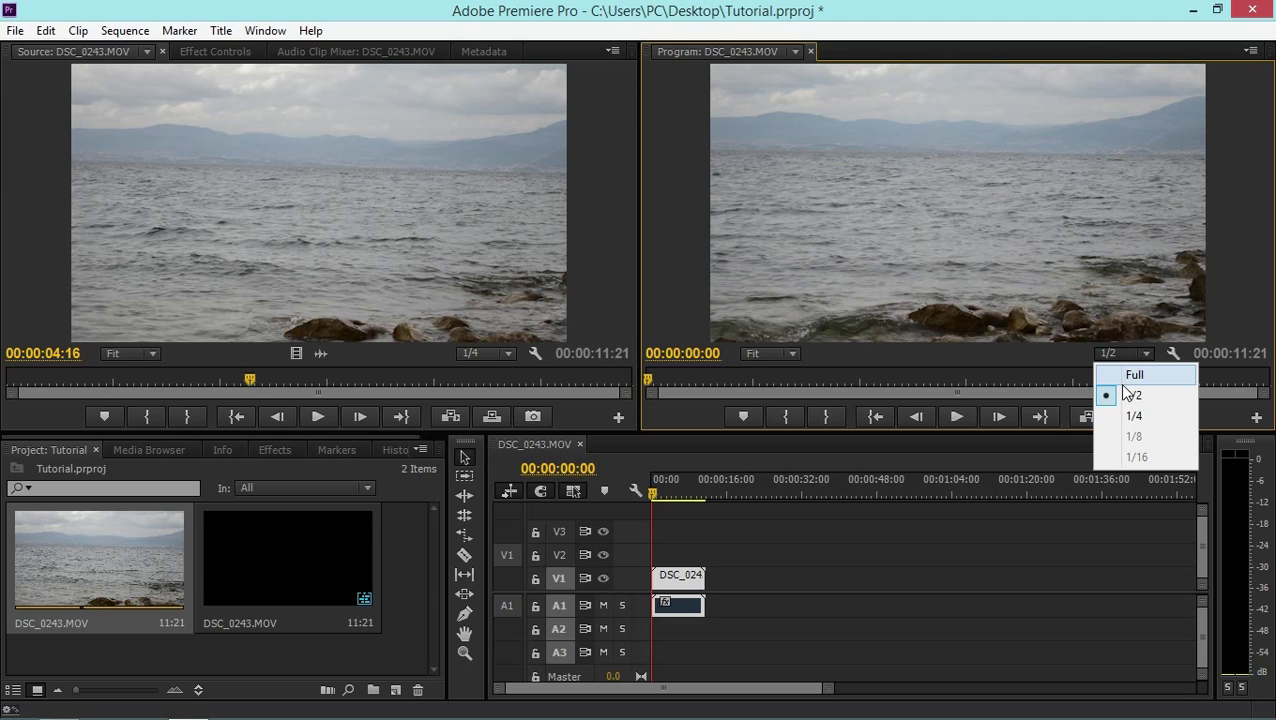
pyautogui.click(1062, 362)
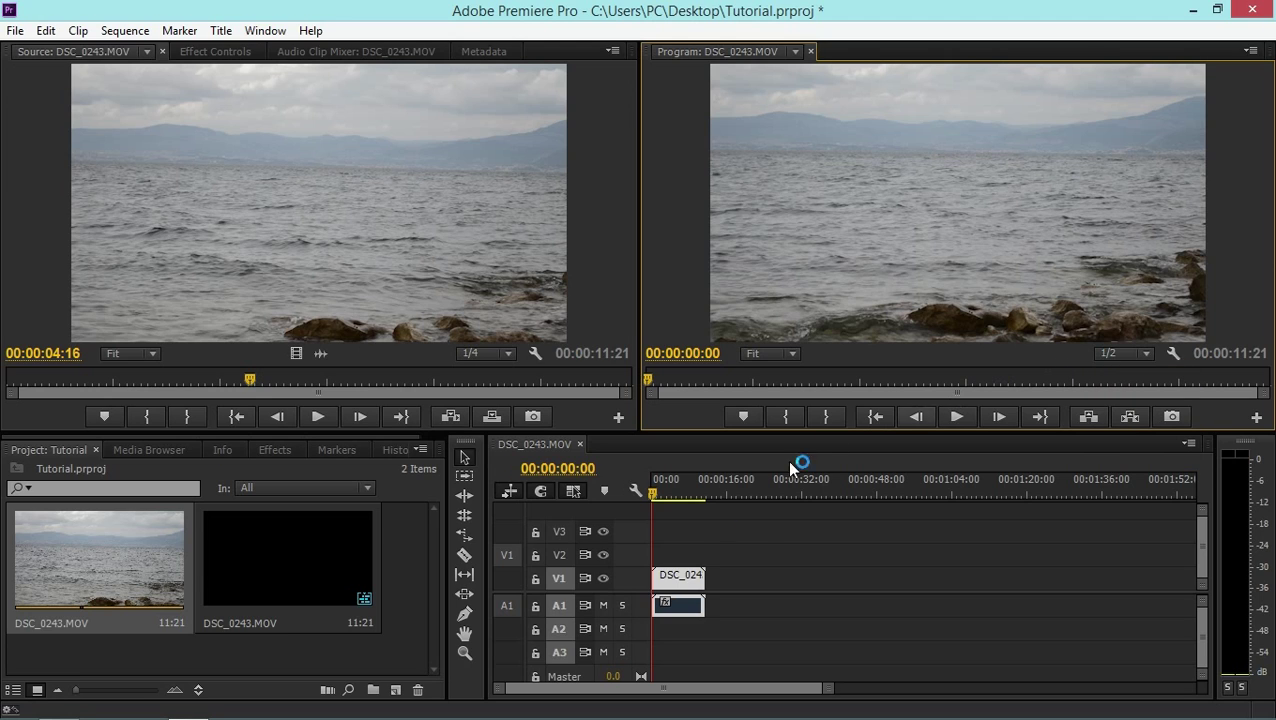
pyautogui.click(690, 549)
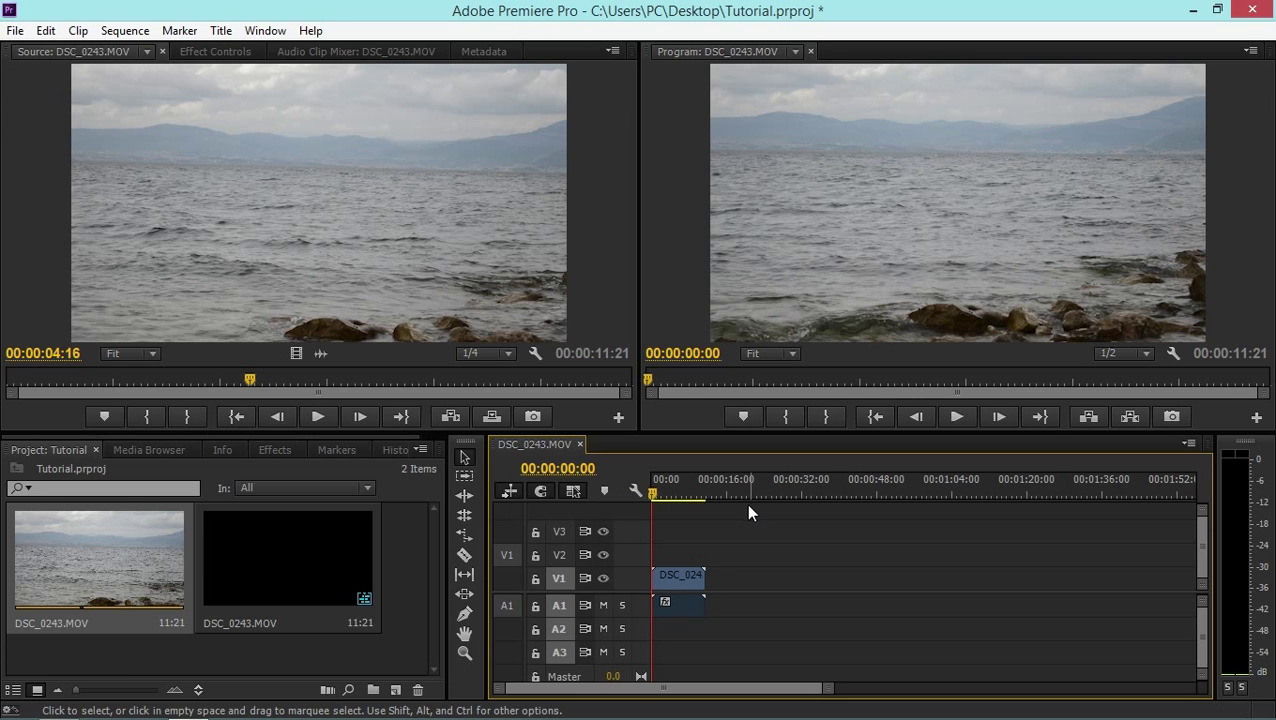
pyautogui.click(633, 491)
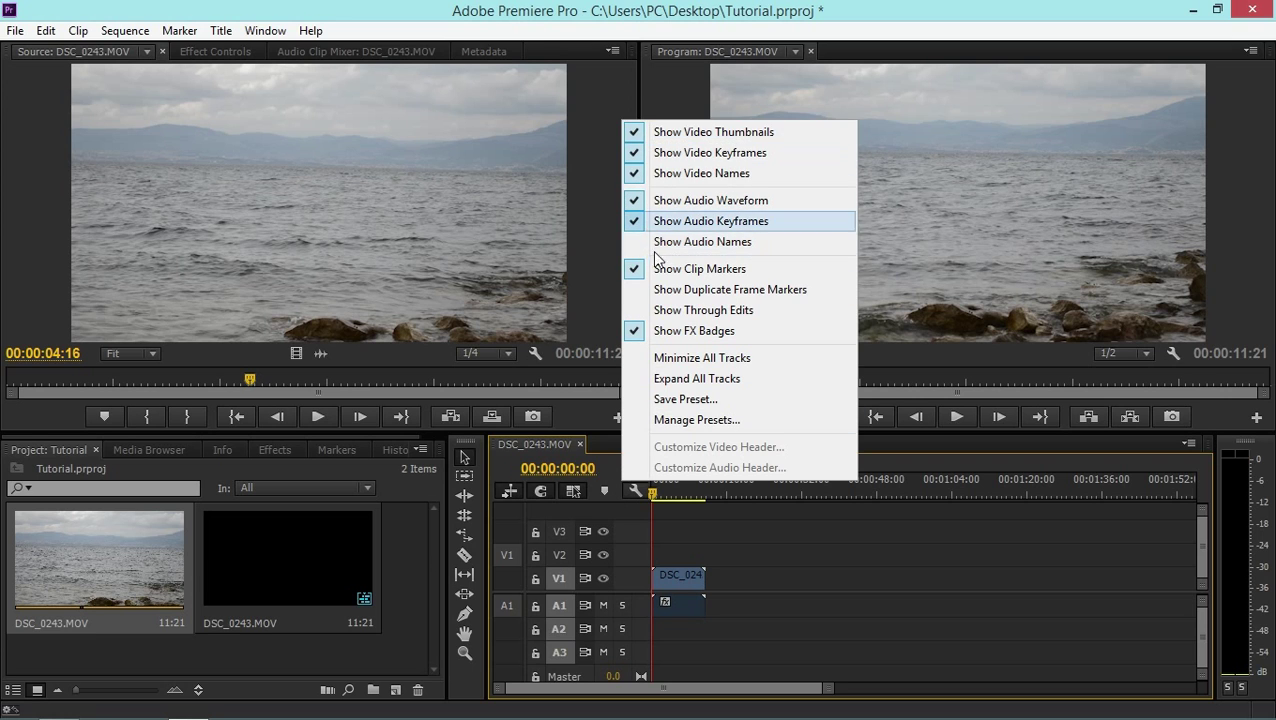
pyautogui.click(634, 491)
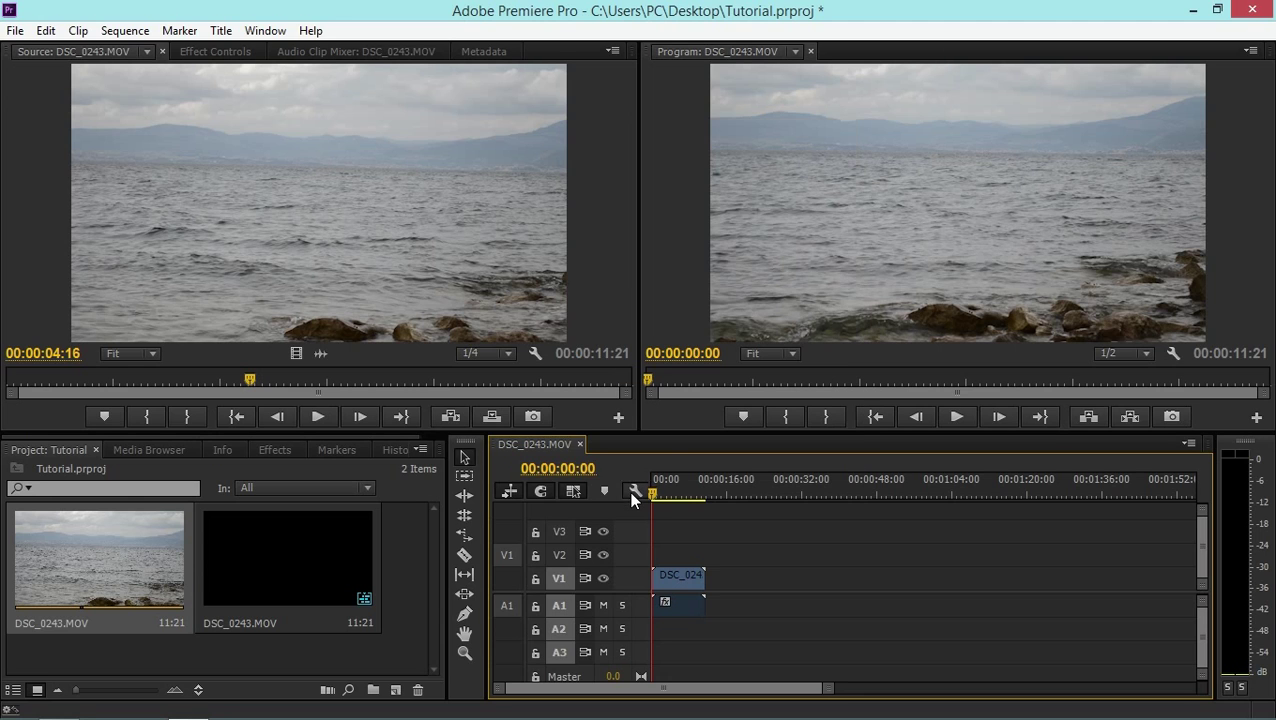
pyautogui.click(542, 491)
pyautogui.click(607, 580)
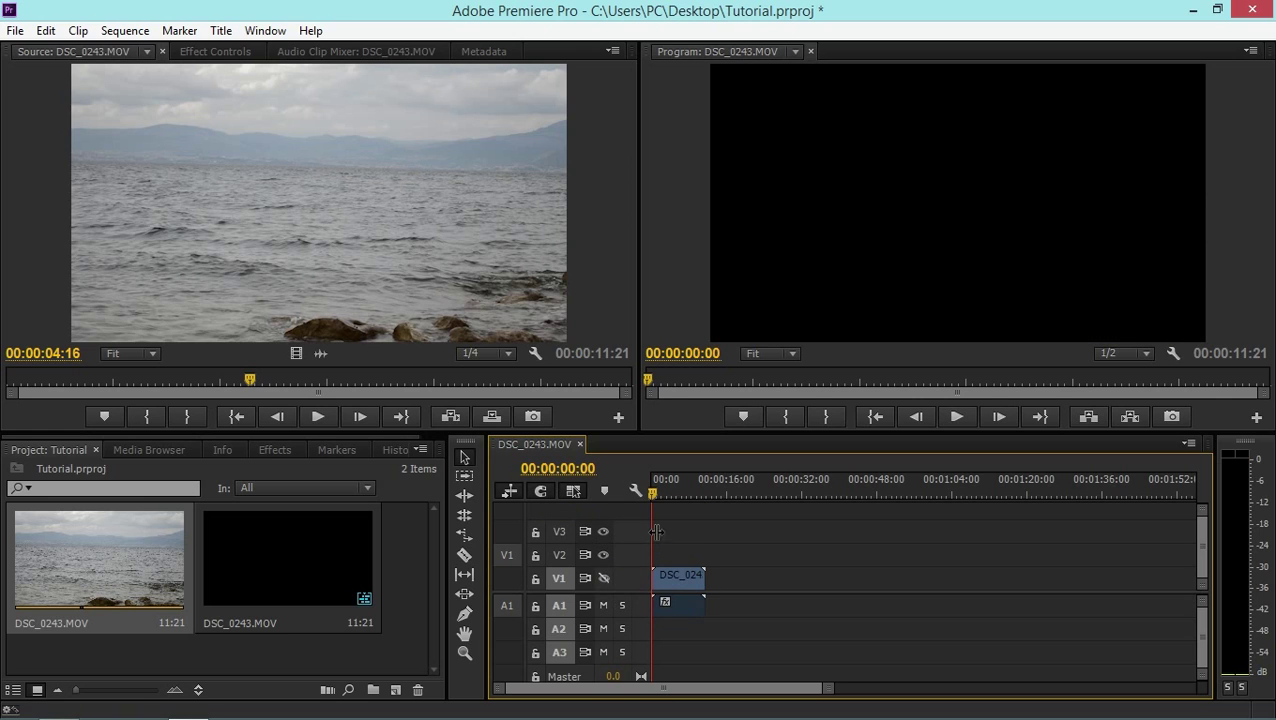
pyautogui.moveTo(650, 494)
pyautogui.mouseDown()
pyautogui.moveTo(686, 495)
pyautogui.moveTo(655, 495)
pyautogui.mouseUp()
pyautogui.click(602, 578)
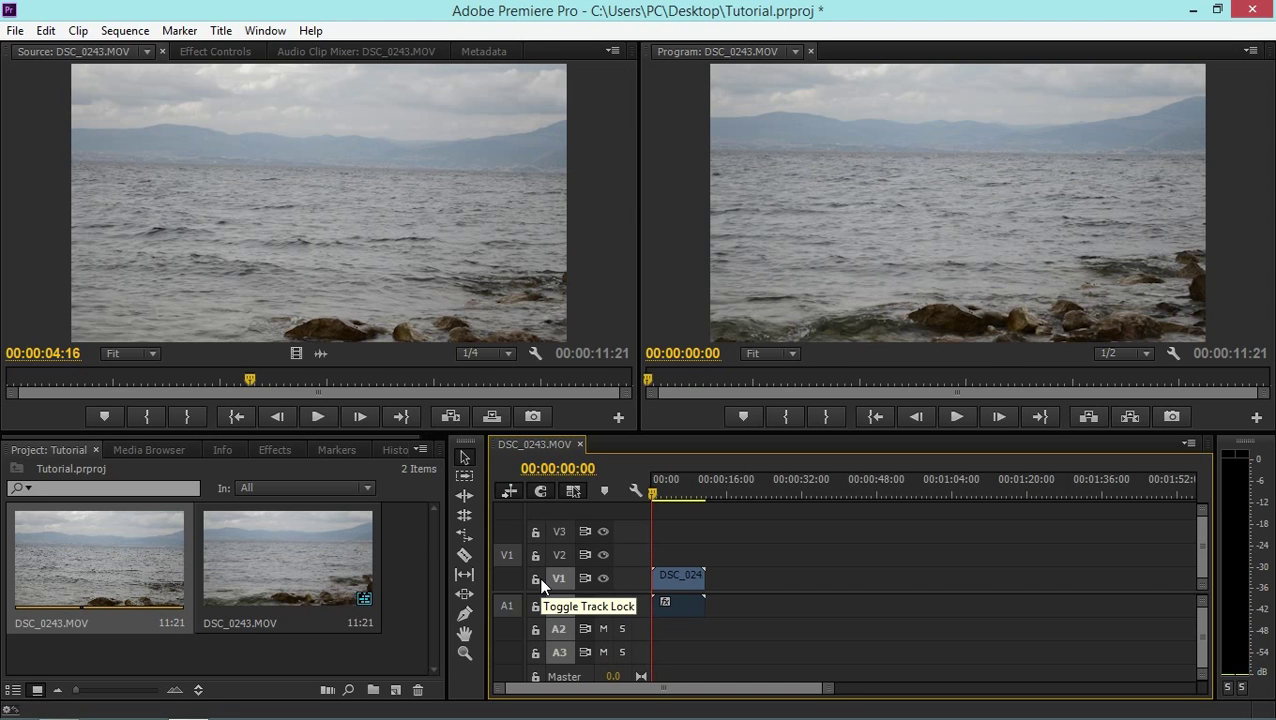
pyautogui.click(537, 579)
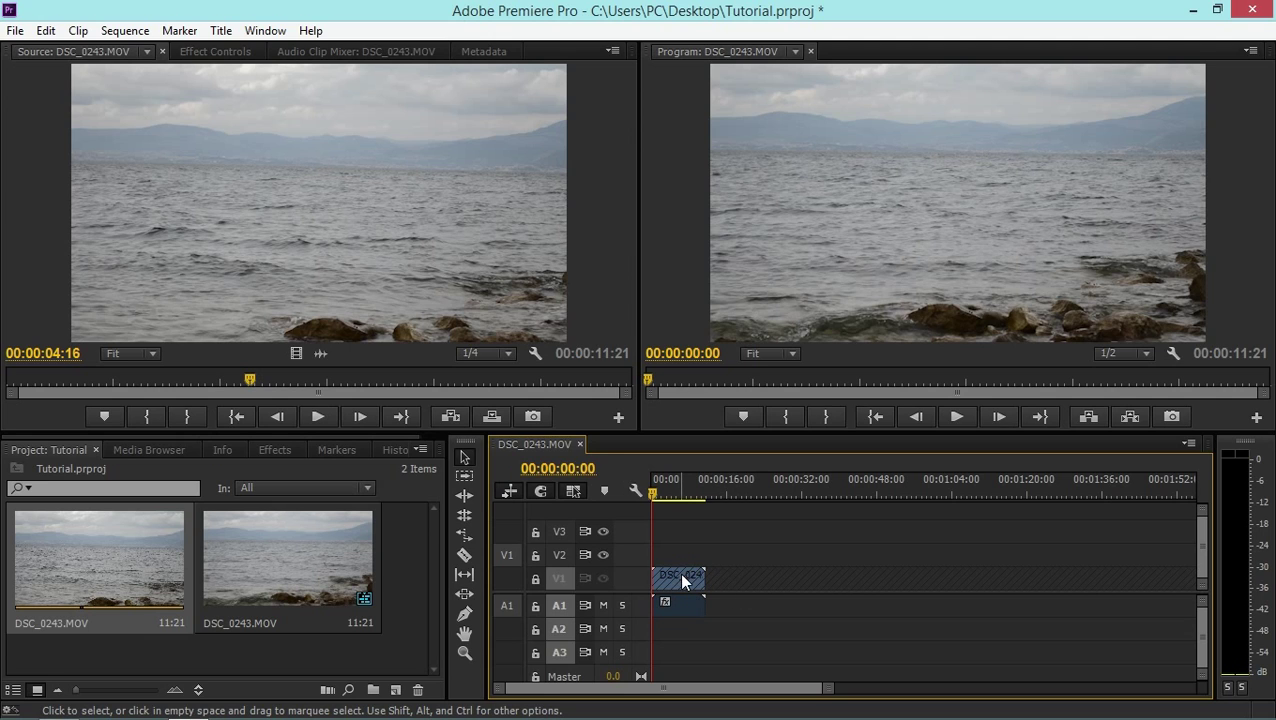
pyautogui.moveTo(679, 572); pyautogui.dragTo(865, 577)
pyautogui.click(535, 579)
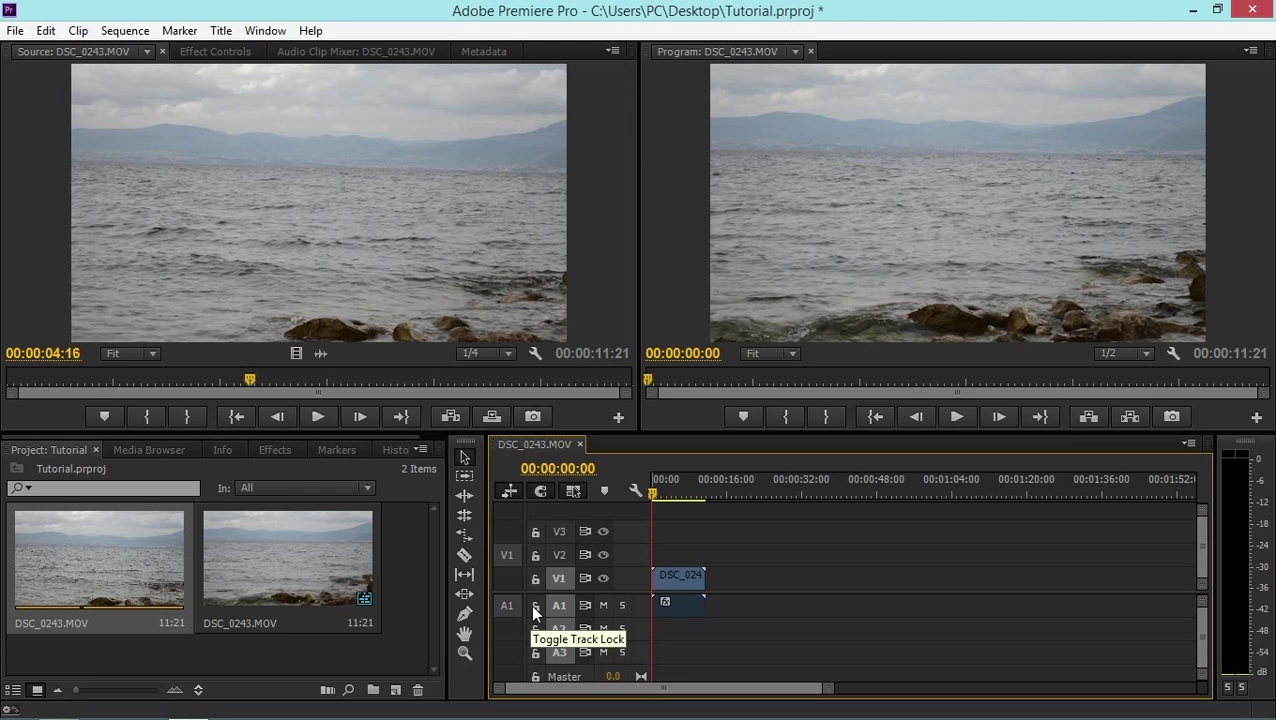
pyautogui.click(573, 491)
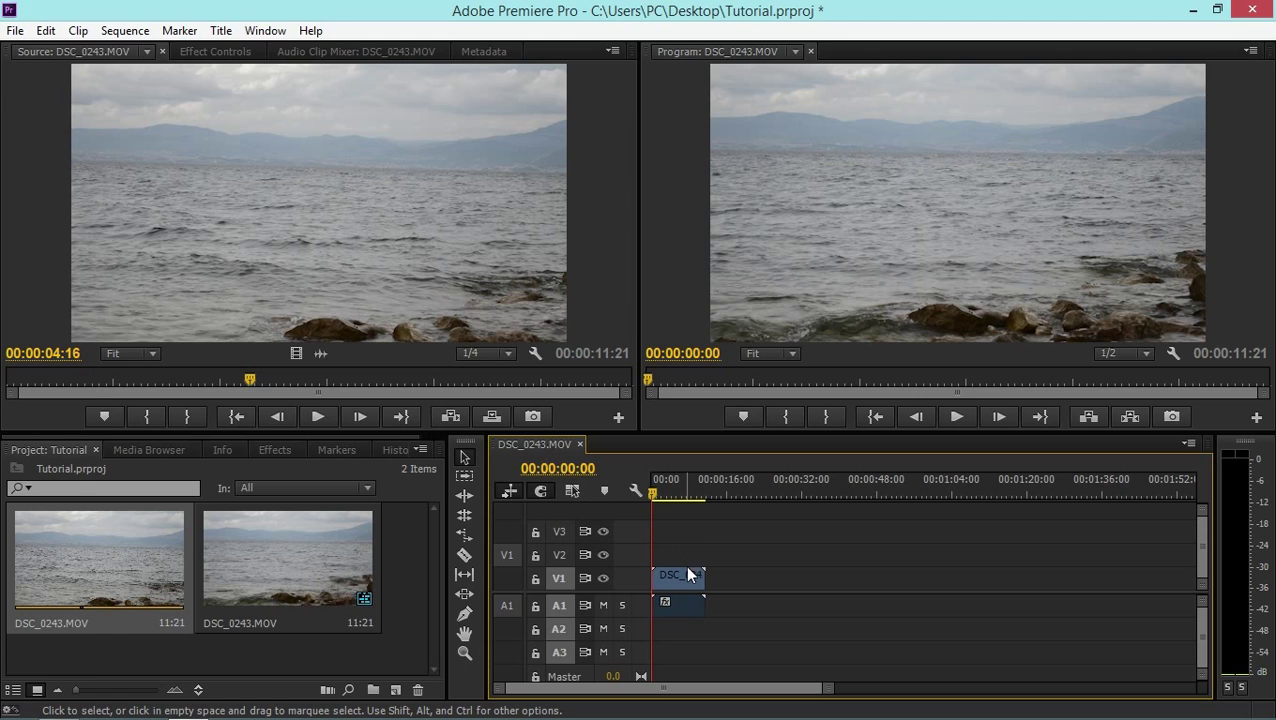
pyautogui.moveTo(667, 577); pyautogui.dragTo(800, 580)
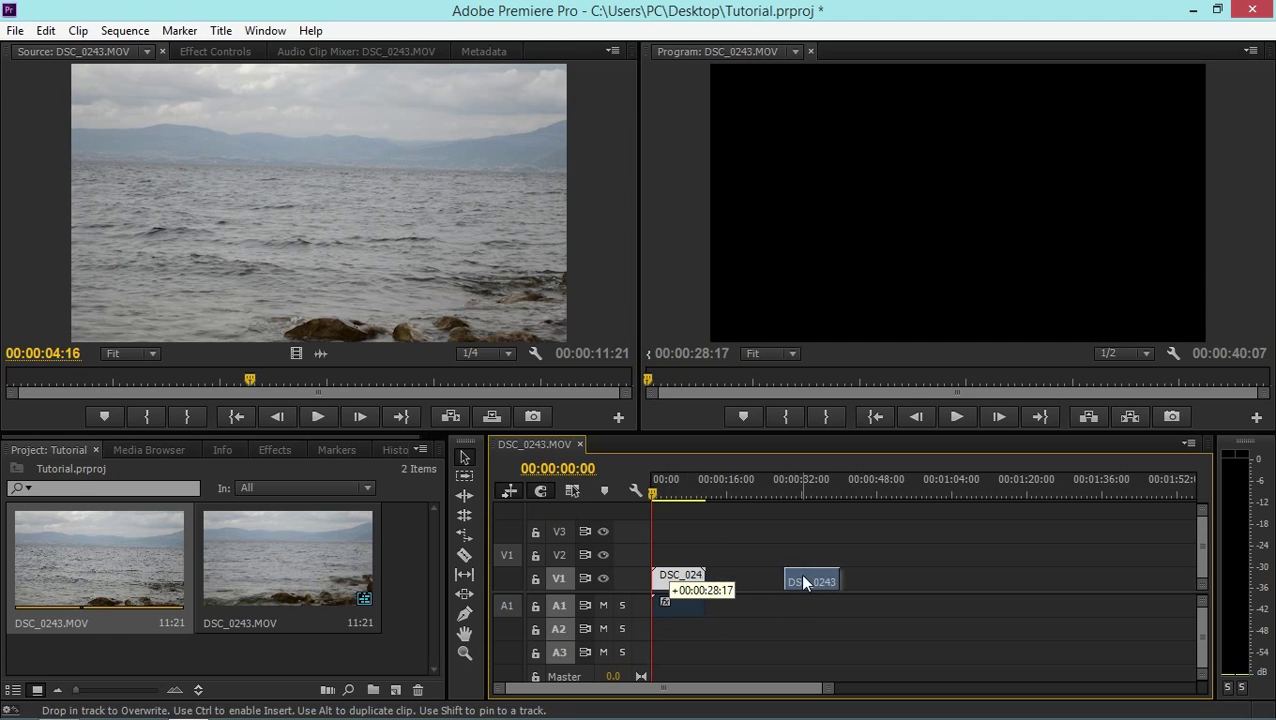
pyautogui.moveTo(672, 606); pyautogui.dragTo(702, 557)
pyautogui.hotkey('ctrl', 'z')
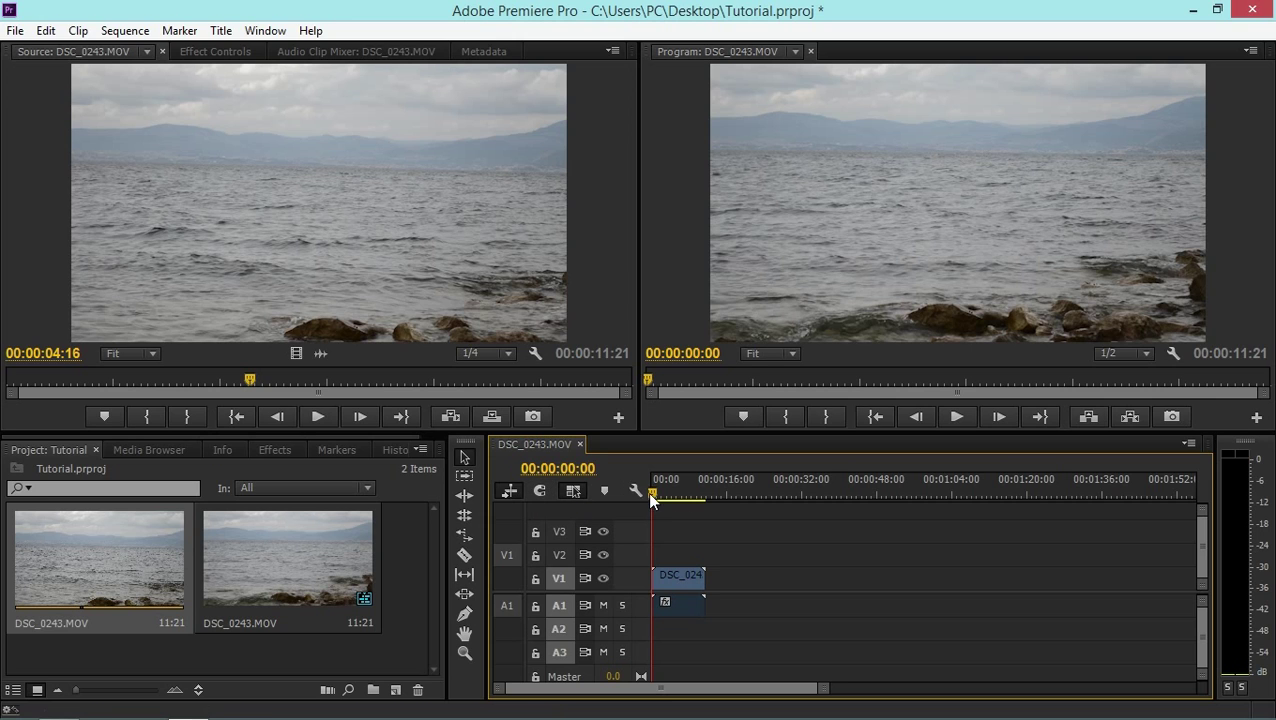
pyautogui.moveTo(652, 490); pyautogui.dragTo(757, 530)
pyautogui.moveTo(681, 582); pyautogui.dragTo(782, 592)
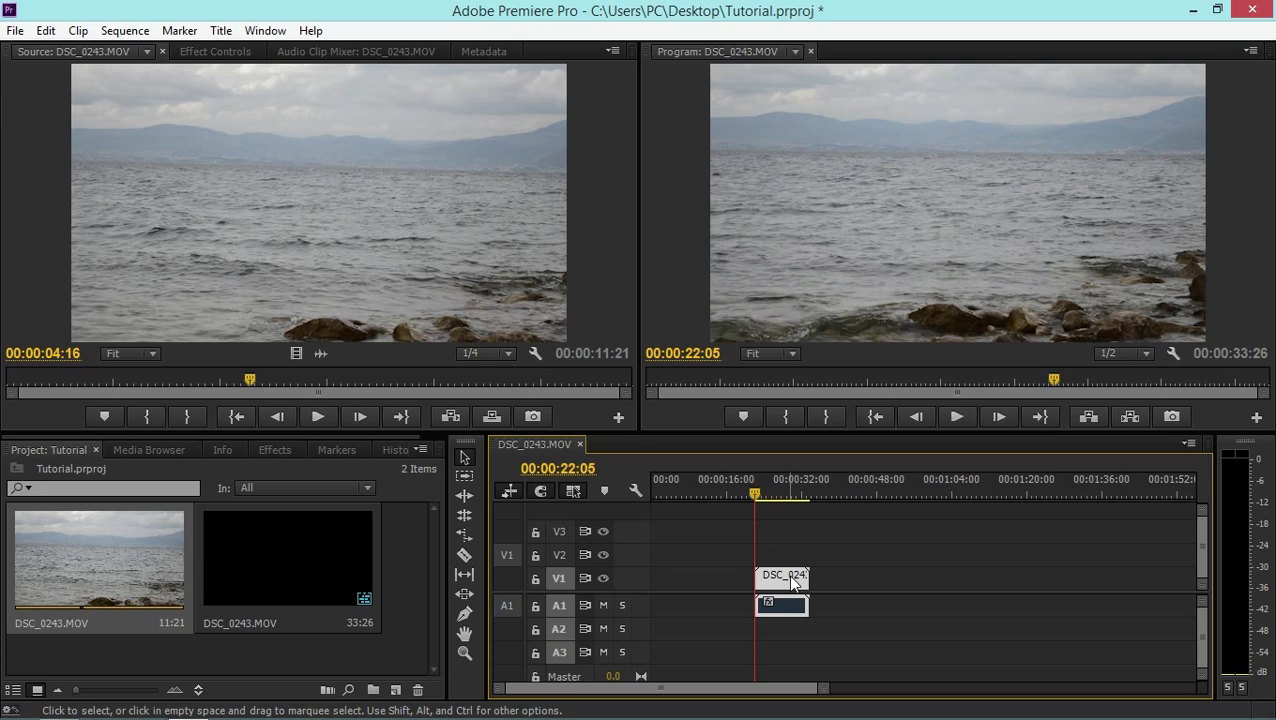
pyautogui.moveTo(785, 588); pyautogui.dragTo(682, 588)
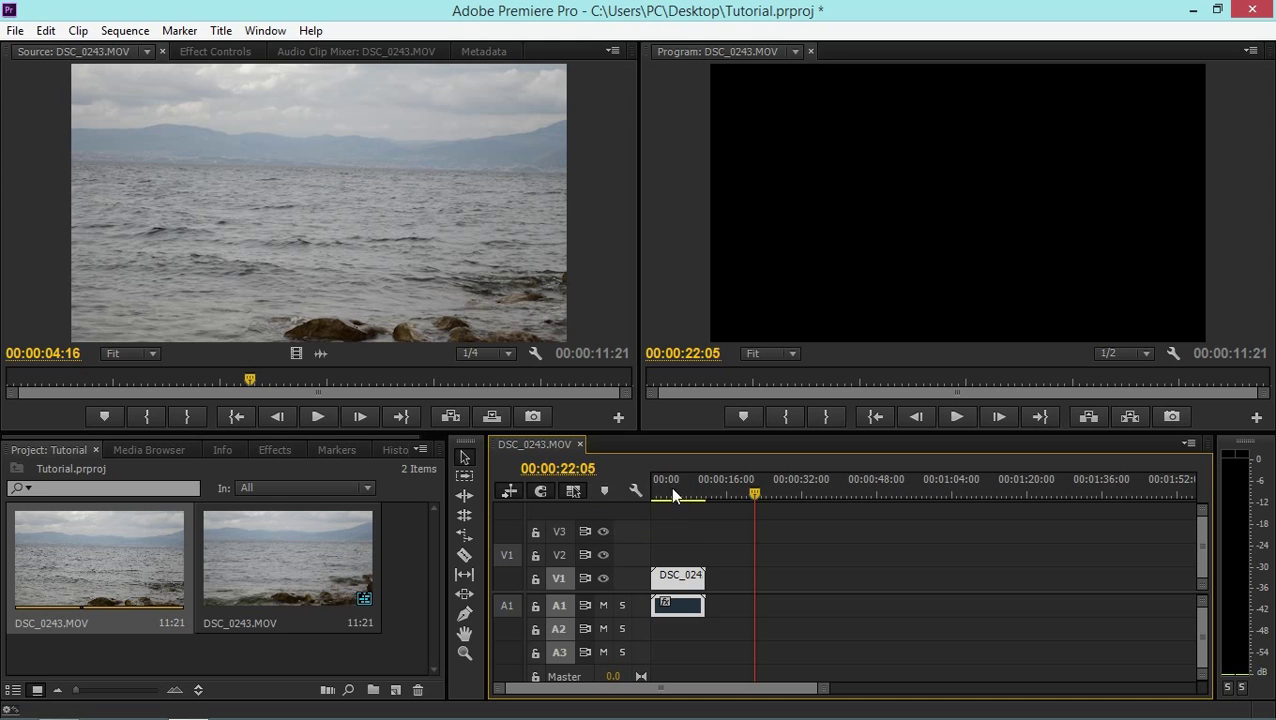
pyautogui.moveTo(678, 489); pyautogui.dragTo(676, 555)
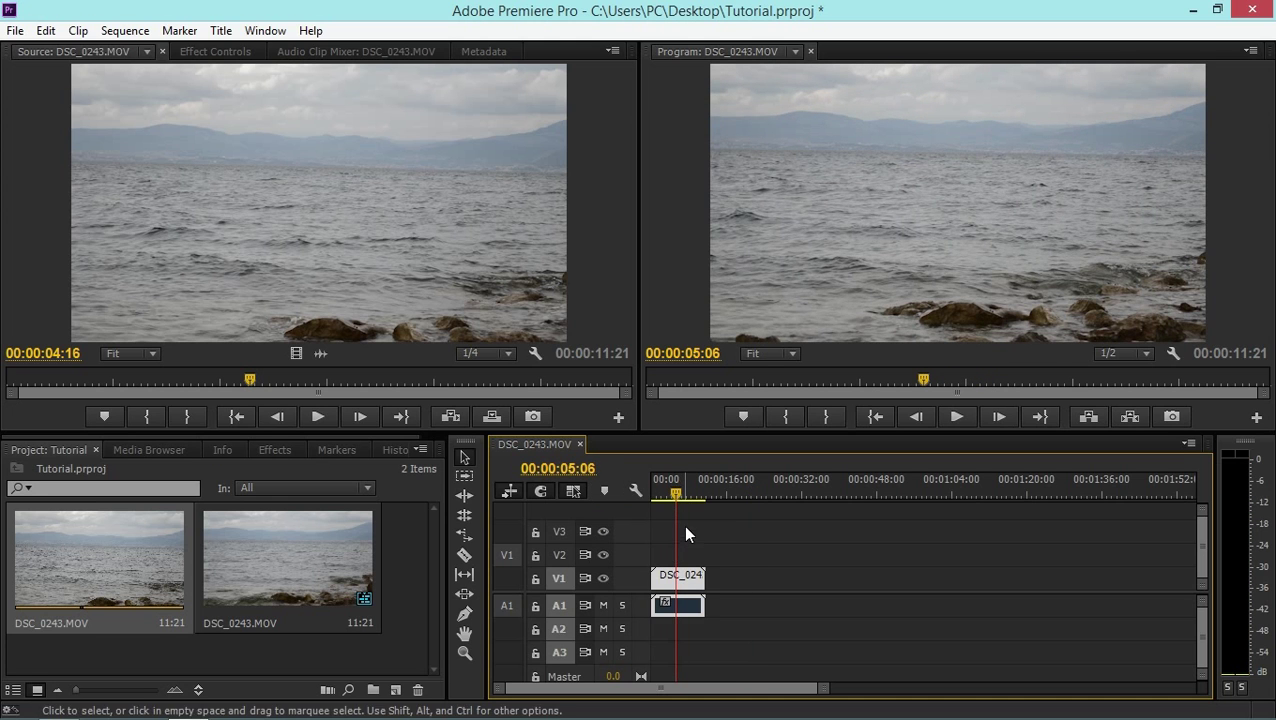
# Paste two more copies of the clip after the first, making three back to back.
pyautogui.moveTo(675, 497); pyautogui.dragTo(707, 497)
pyautogui.press('.')
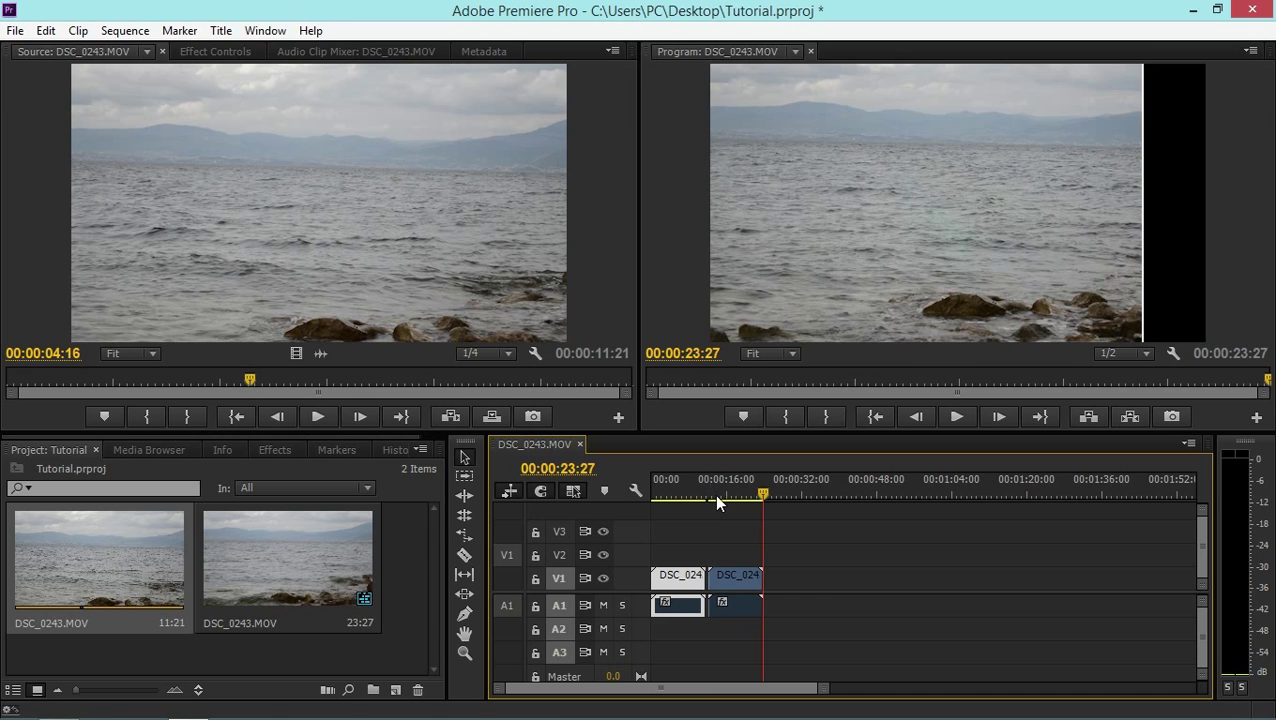
pyautogui.press('.')
pyautogui.moveTo(797, 541); pyautogui.dragTo(736, 582)
pyautogui.click(737, 555)
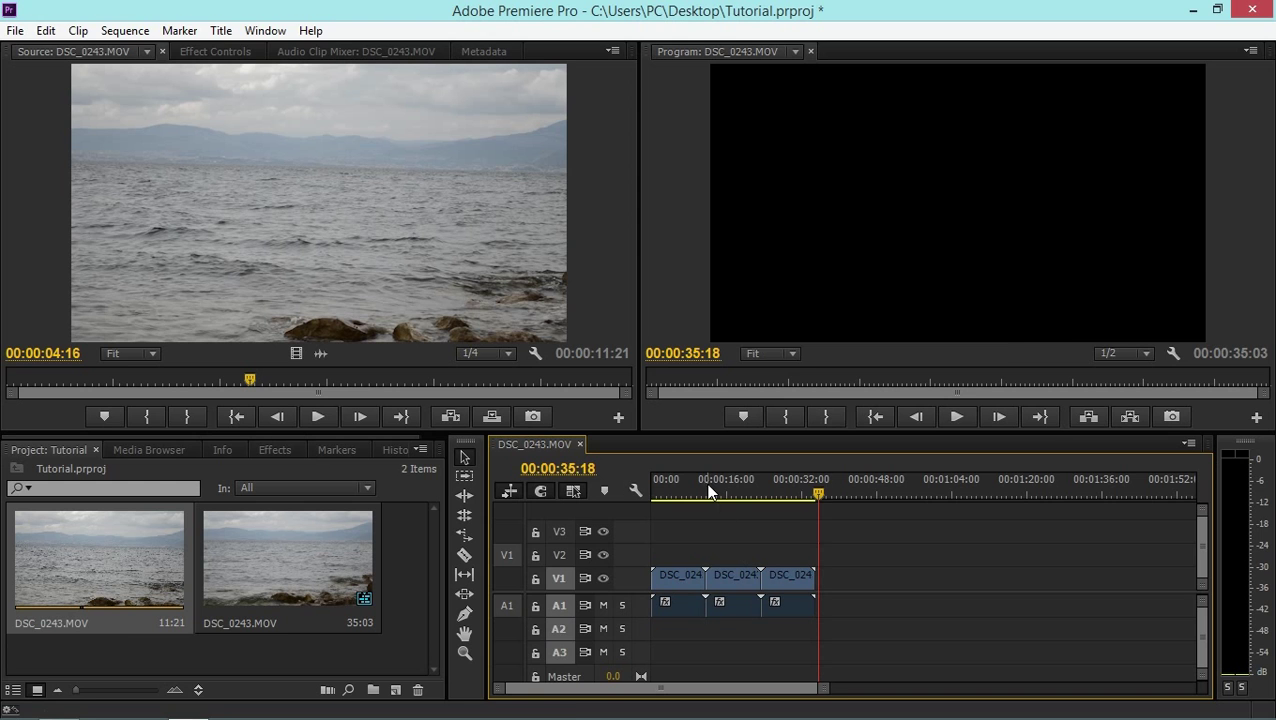
# Add a marker at 00:00:11:24, review it in the Markers panel, then clear all markers.
pyautogui.moveTo(708, 494)
pyautogui.mouseDown()
pyautogui.moveTo(722, 494)
pyautogui.moveTo(705, 496)
pyautogui.mouseUp()
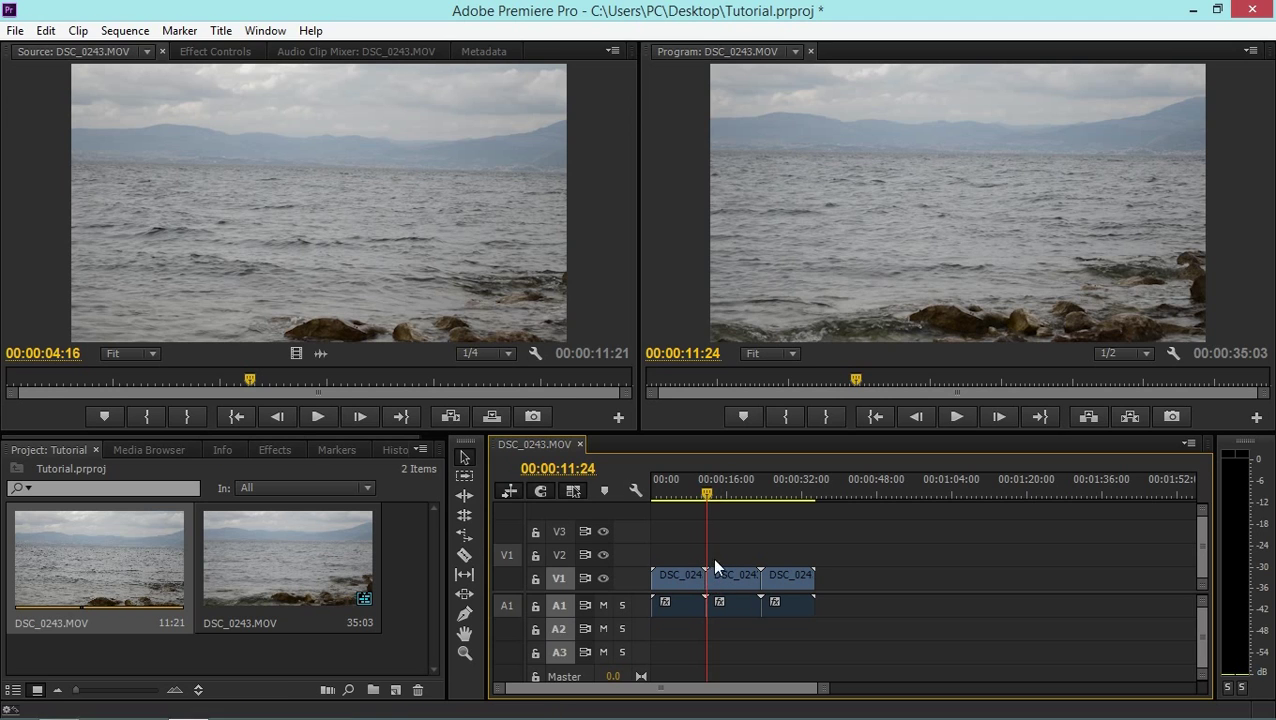
pyautogui.click(602, 490)
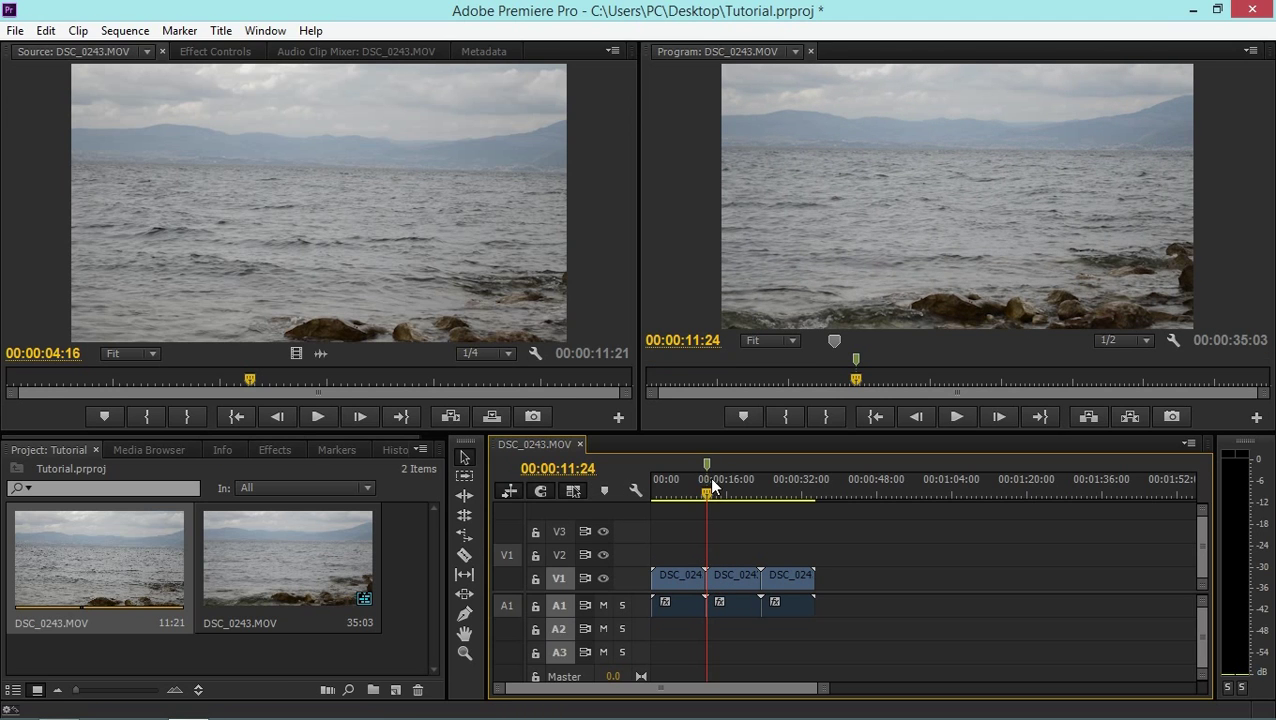
pyautogui.click(340, 450)
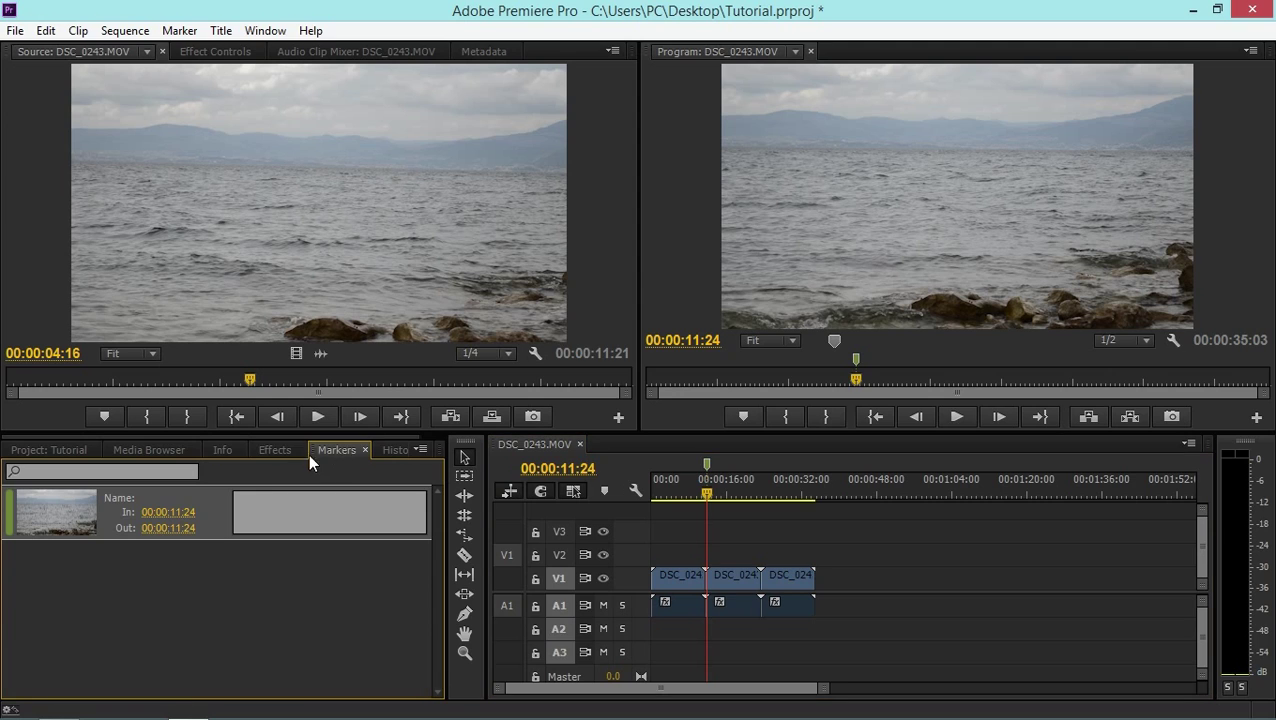
pyautogui.click(313, 518)
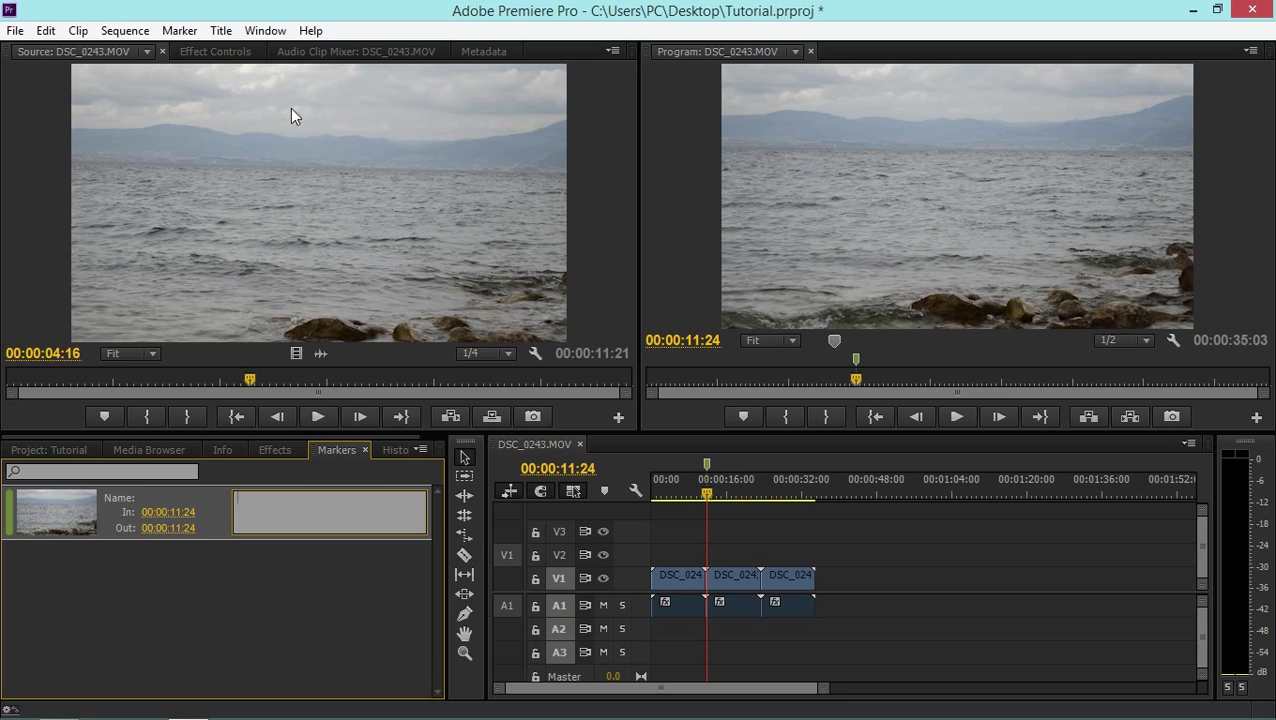
pyautogui.click(180, 30)
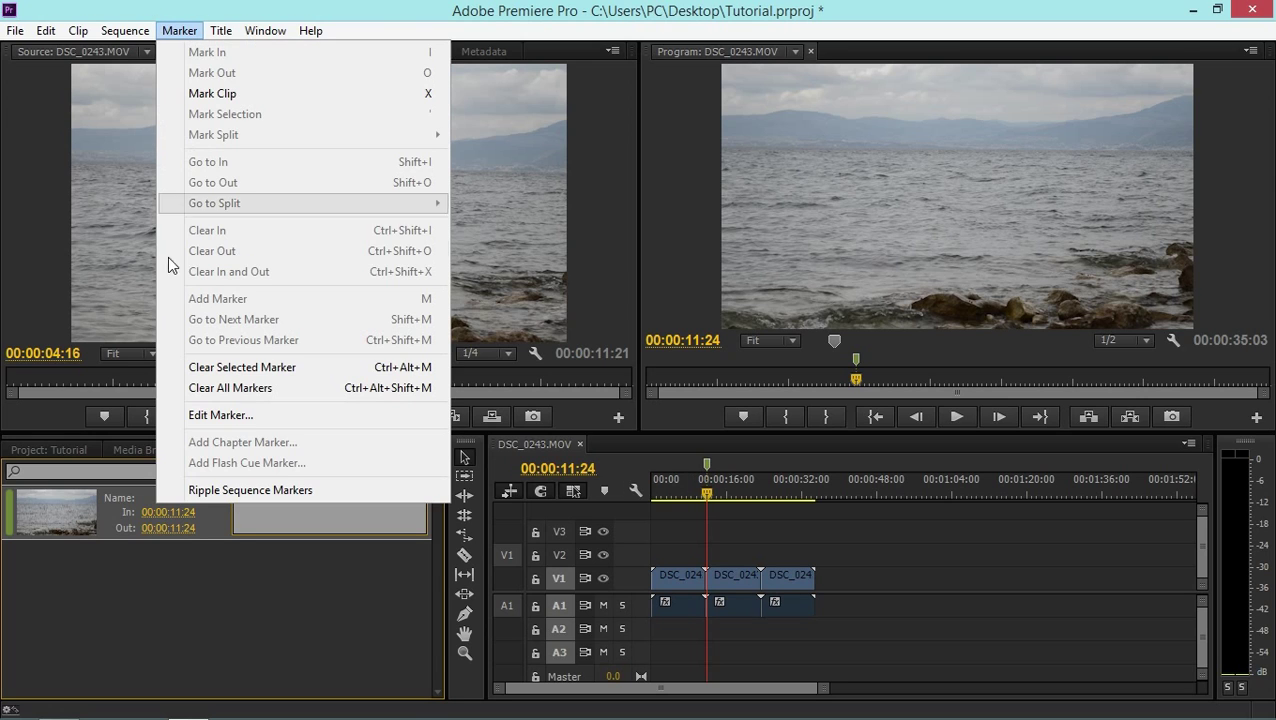
pyautogui.click(262, 392)
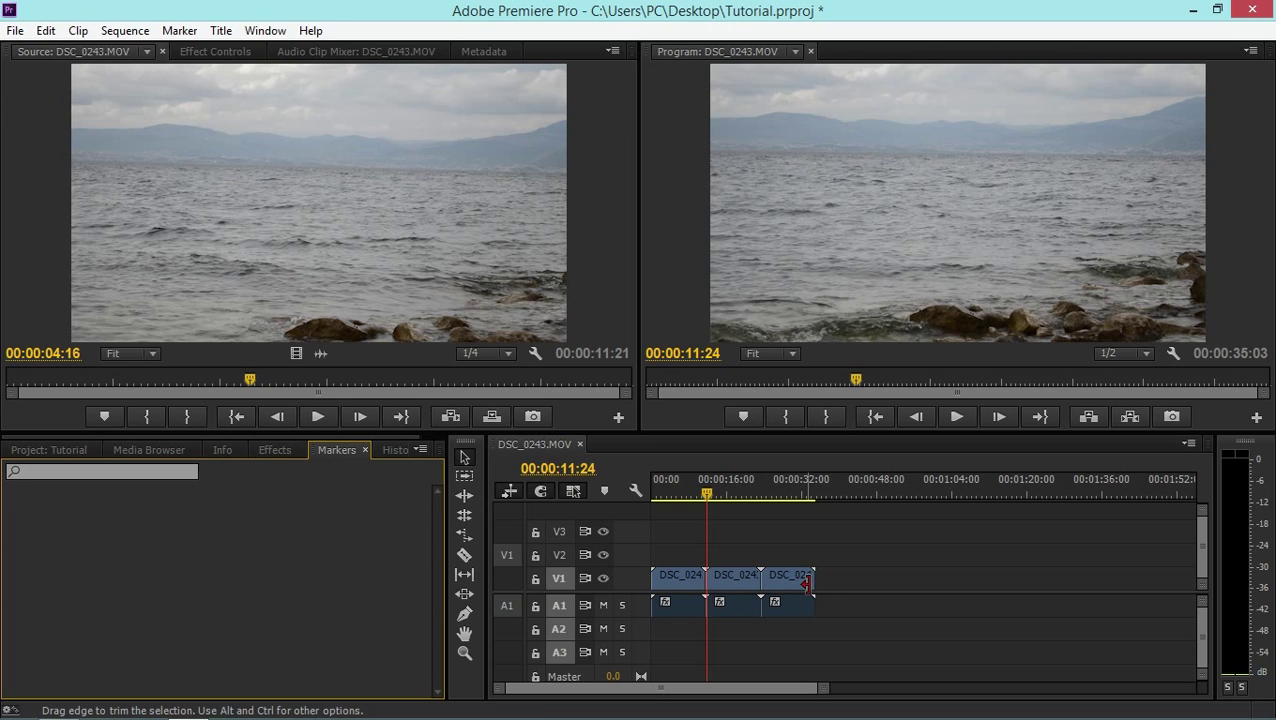
# Trim and restore the third clip's end, then pick the Track Select Forward tool.
pyautogui.moveTo(807, 585)
pyautogui.mouseDown()
pyautogui.moveTo(772, 585)
pyautogui.moveTo(860, 590)
pyautogui.moveTo(815, 590)
pyautogui.mouseUp()
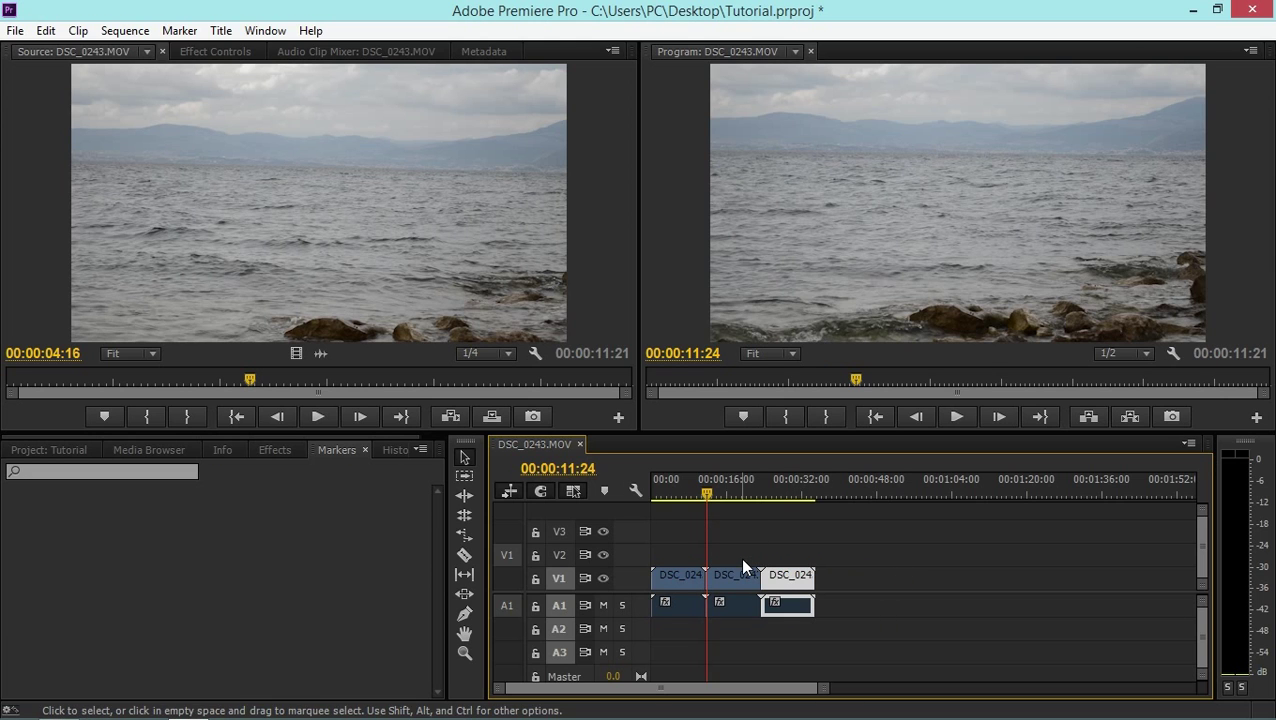
pyautogui.click(464, 476)
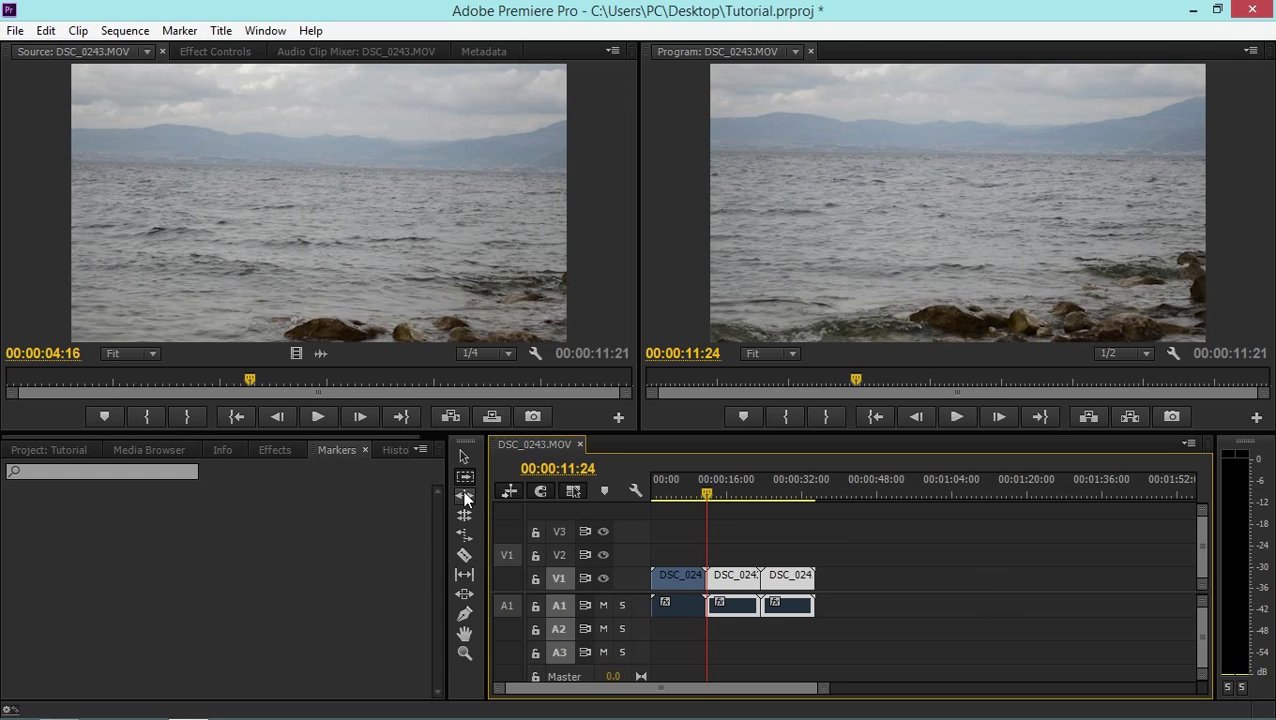
# Ripple-trim the first clip's end so the following clips close up behind it.
pyautogui.click(464, 497)
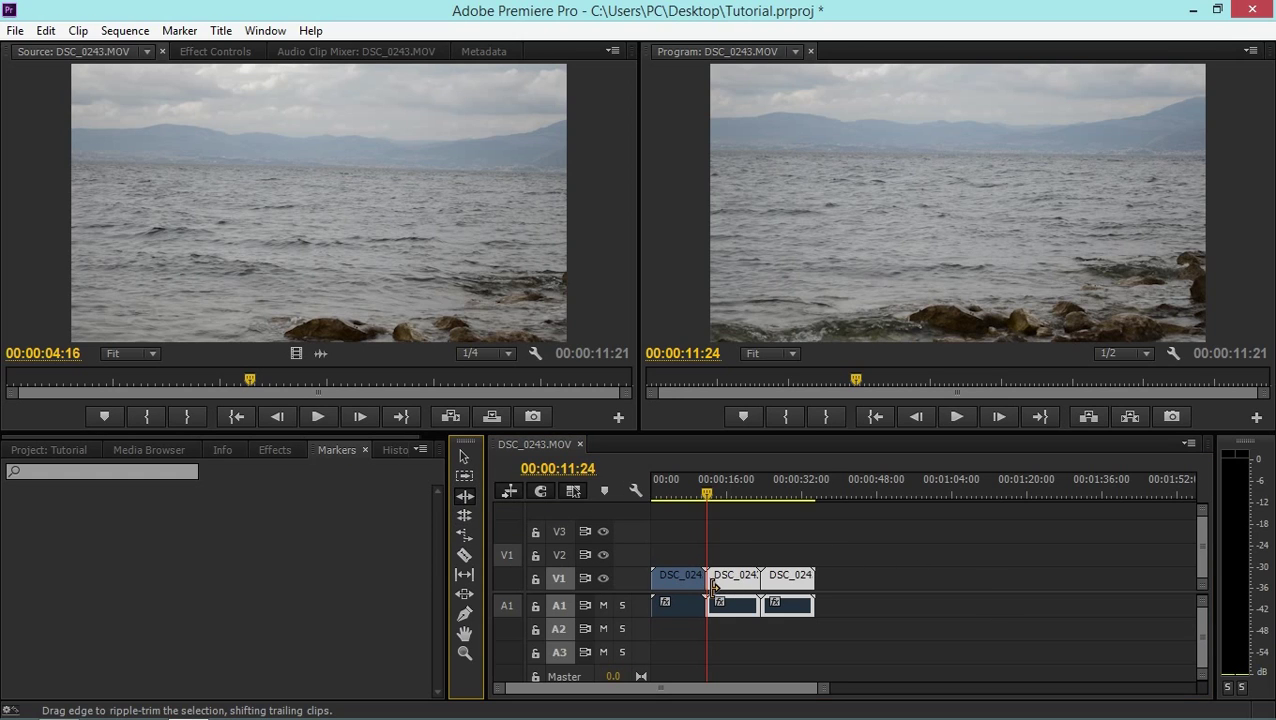
pyautogui.moveTo(708, 585); pyautogui.dragTo(676, 582)
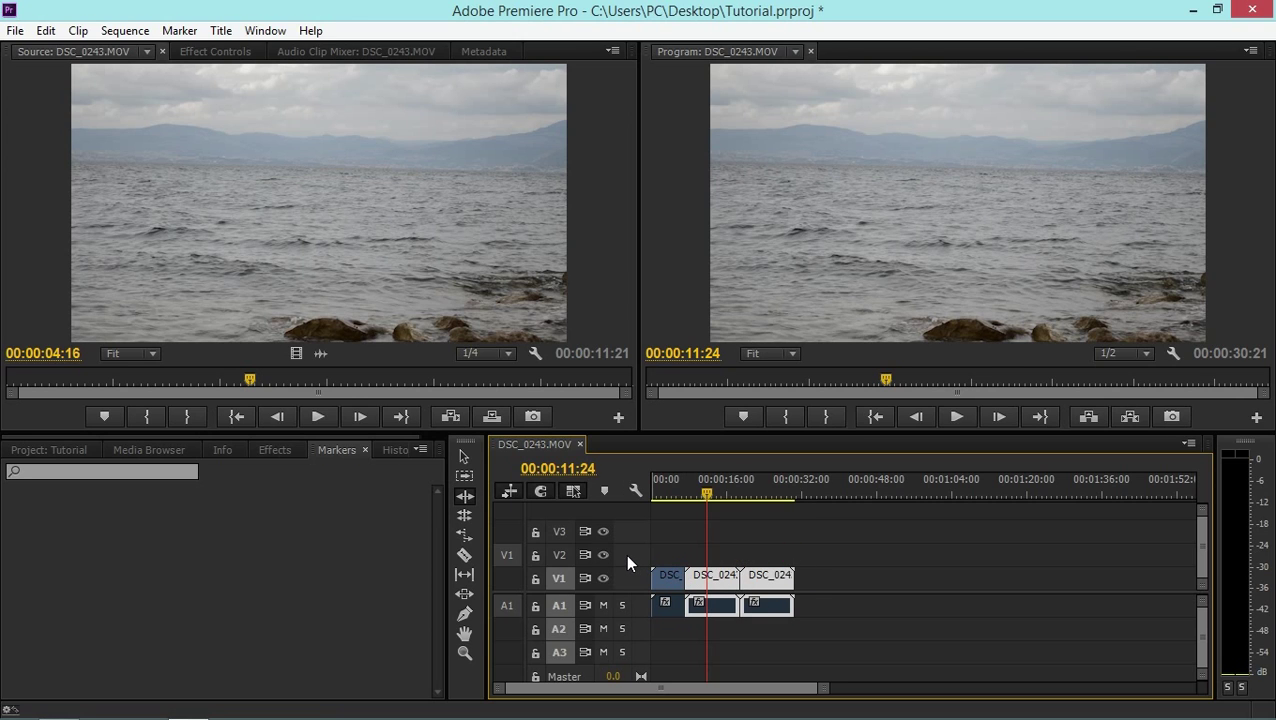
pyautogui.hotkey('ctrl', 'z')
pyautogui.click(465, 459)
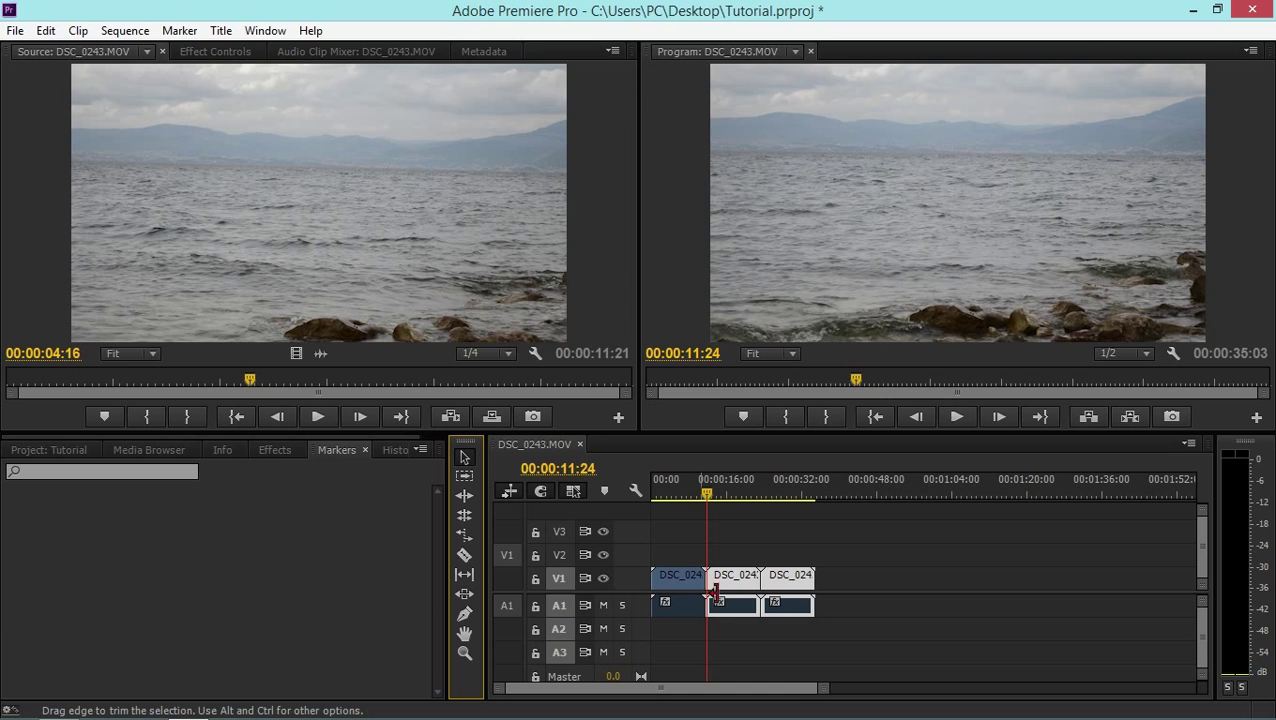
pyautogui.moveTo(701, 577); pyautogui.dragTo(693, 560)
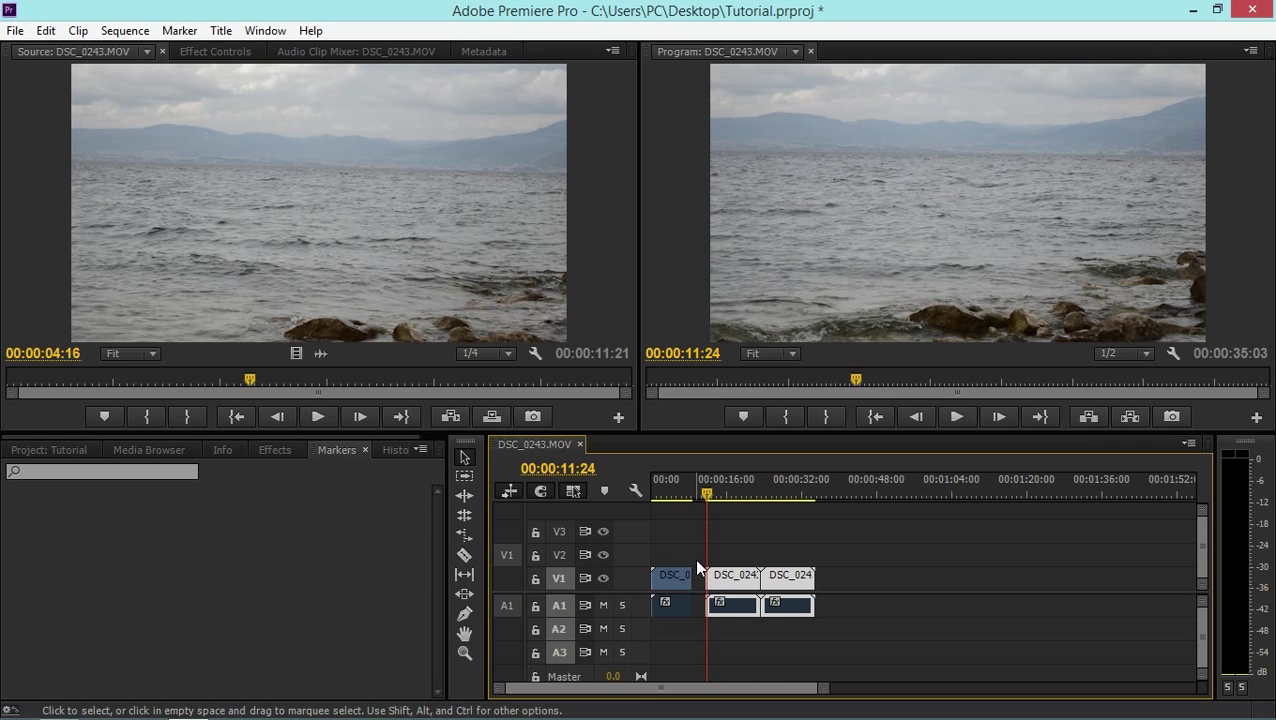
pyautogui.moveTo(692, 577); pyautogui.dragTo(707, 577)
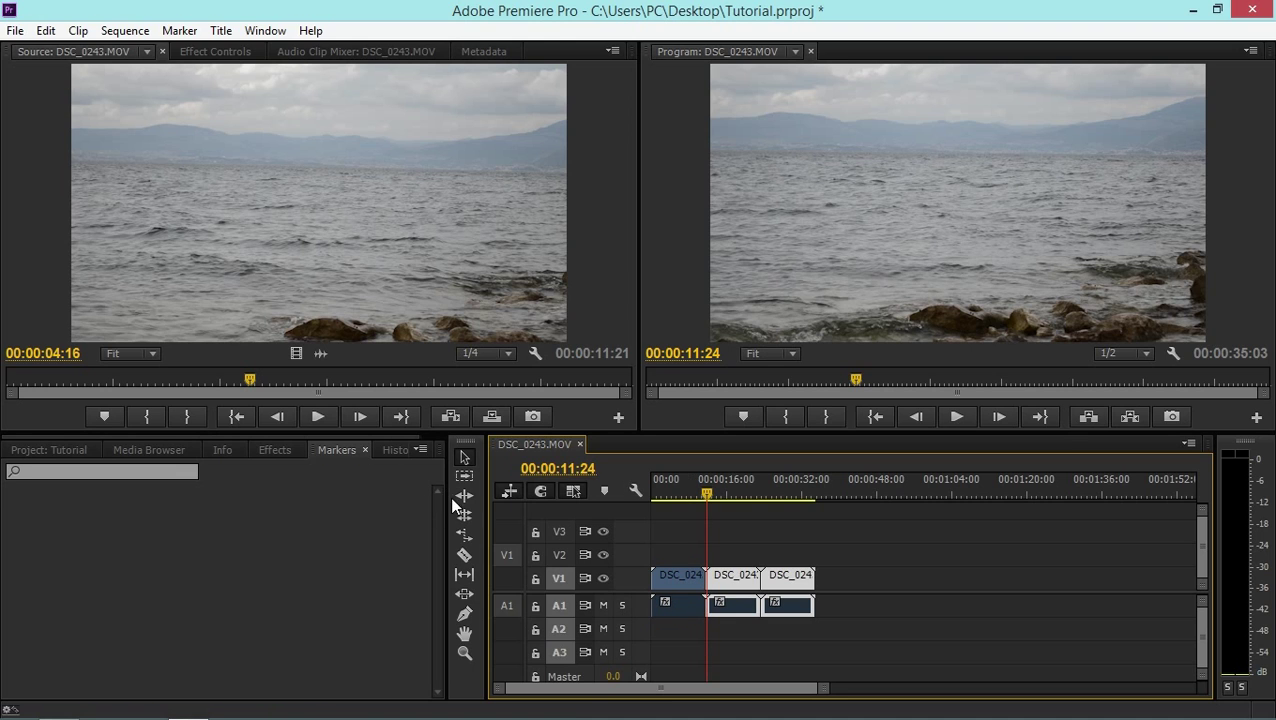
pyautogui.click(464, 495)
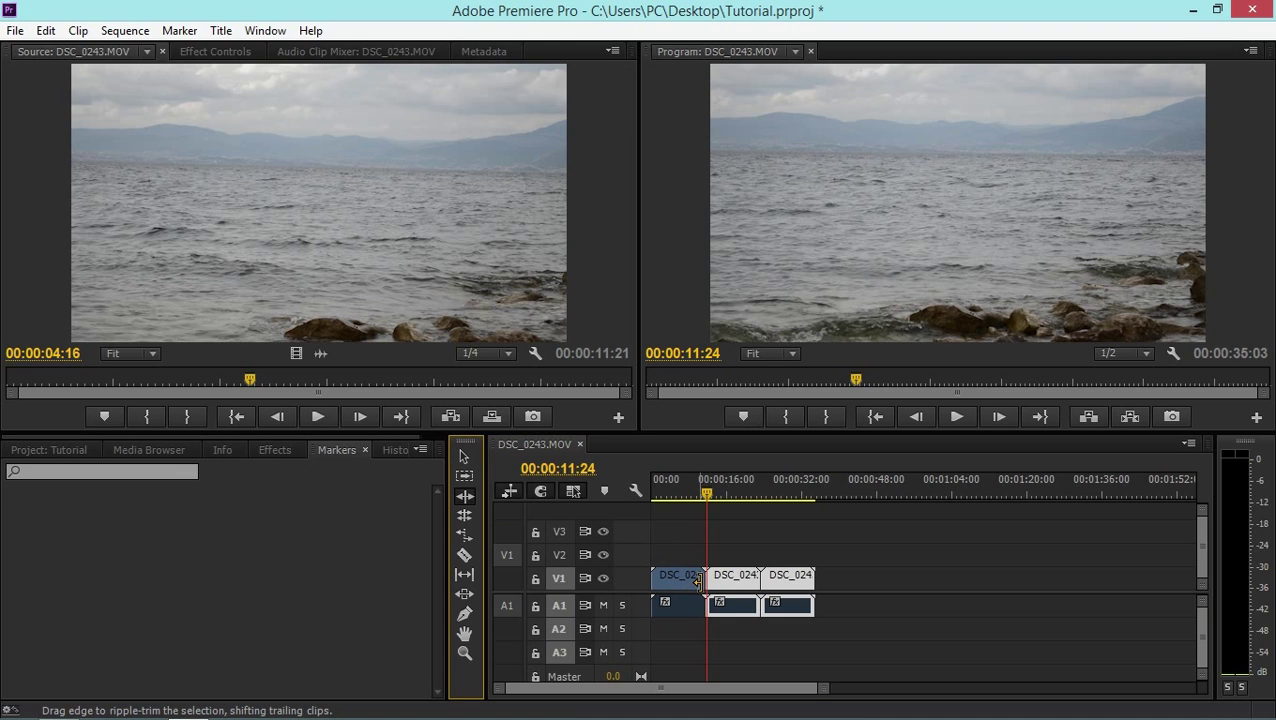
pyautogui.moveTo(697, 583); pyautogui.dragTo(687, 583)
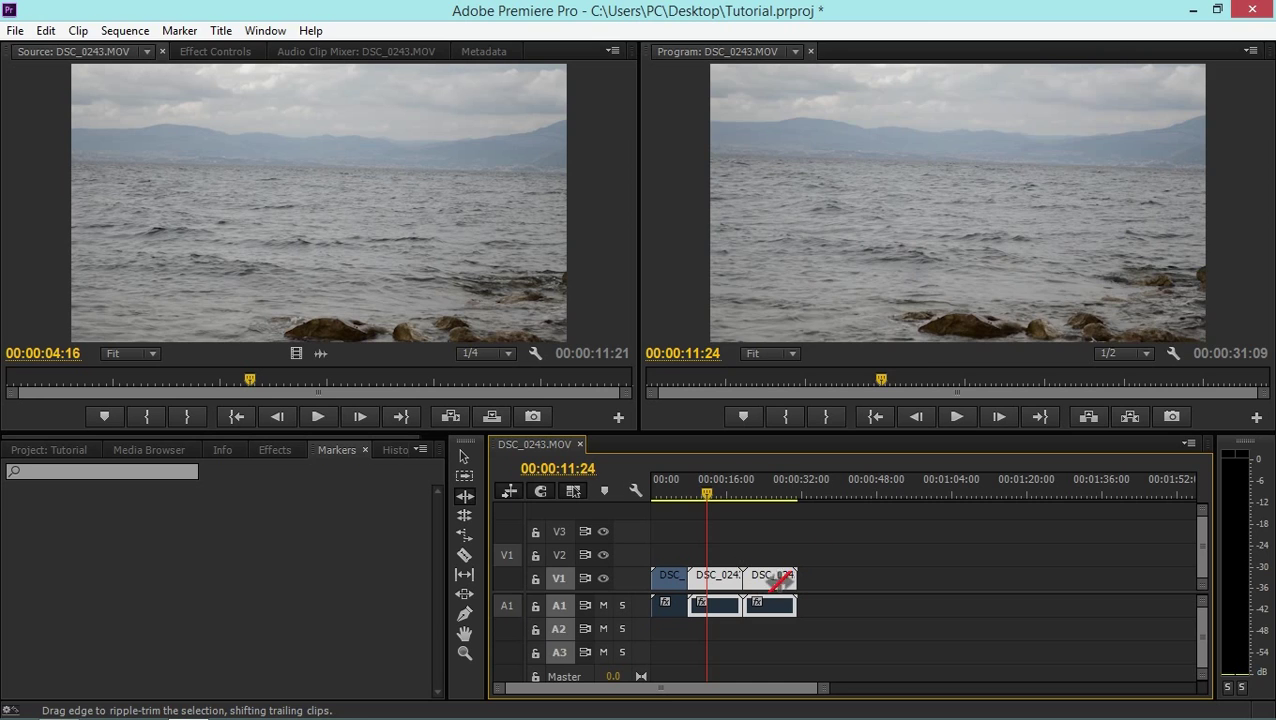
# Roll the edit point between the first two clips later with the Rolling Edit tool.
pyautogui.click(463, 516)
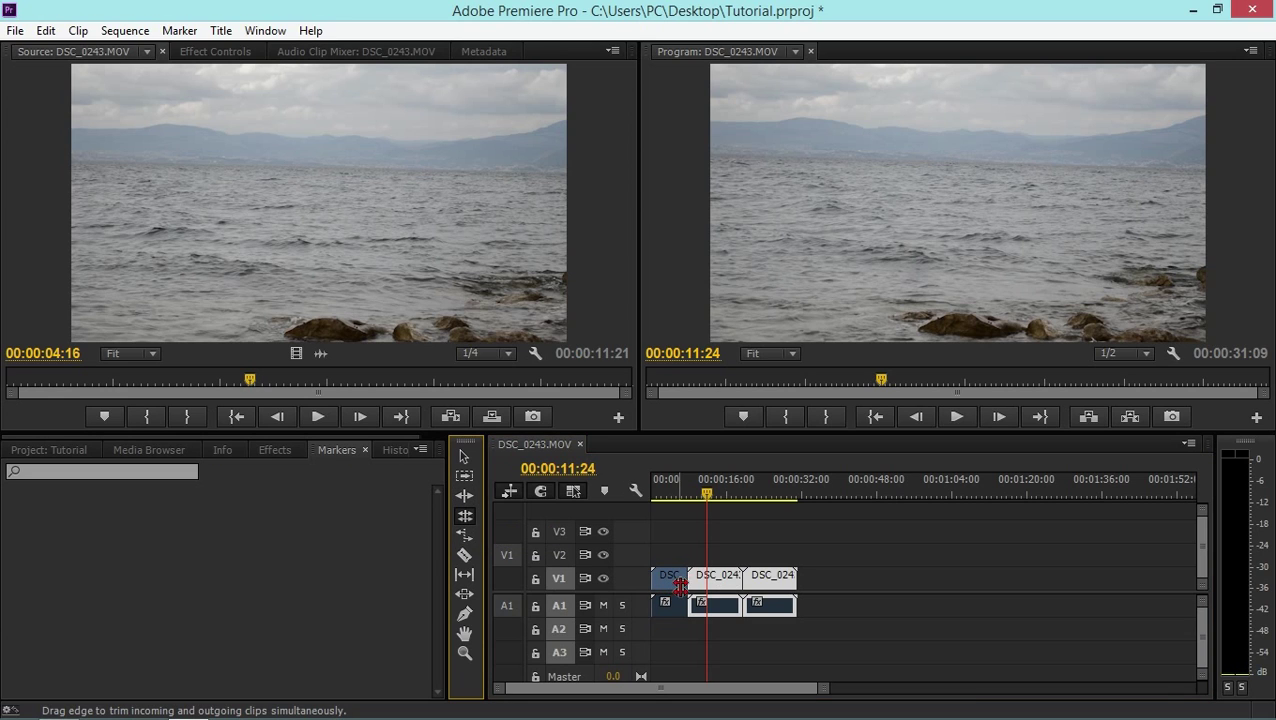
pyautogui.moveTo(680, 585); pyautogui.dragTo(697, 579)
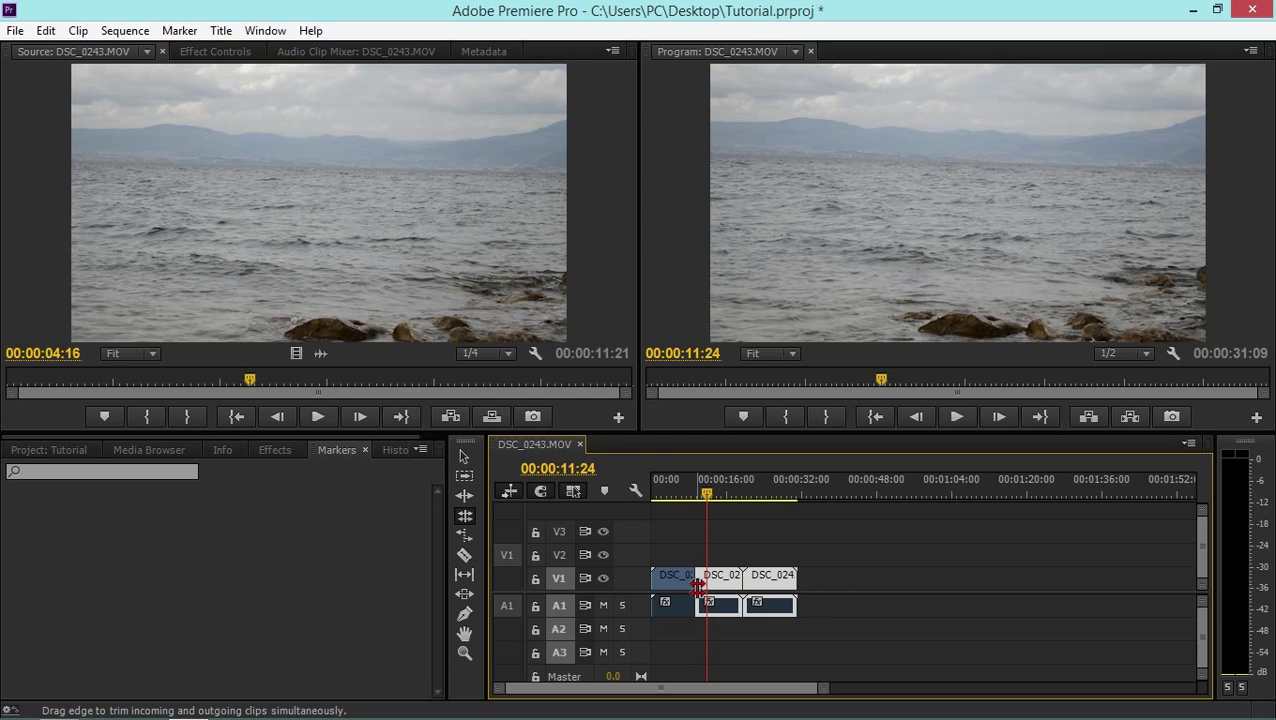
pyautogui.click(459, 541)
pyautogui.click(459, 537)
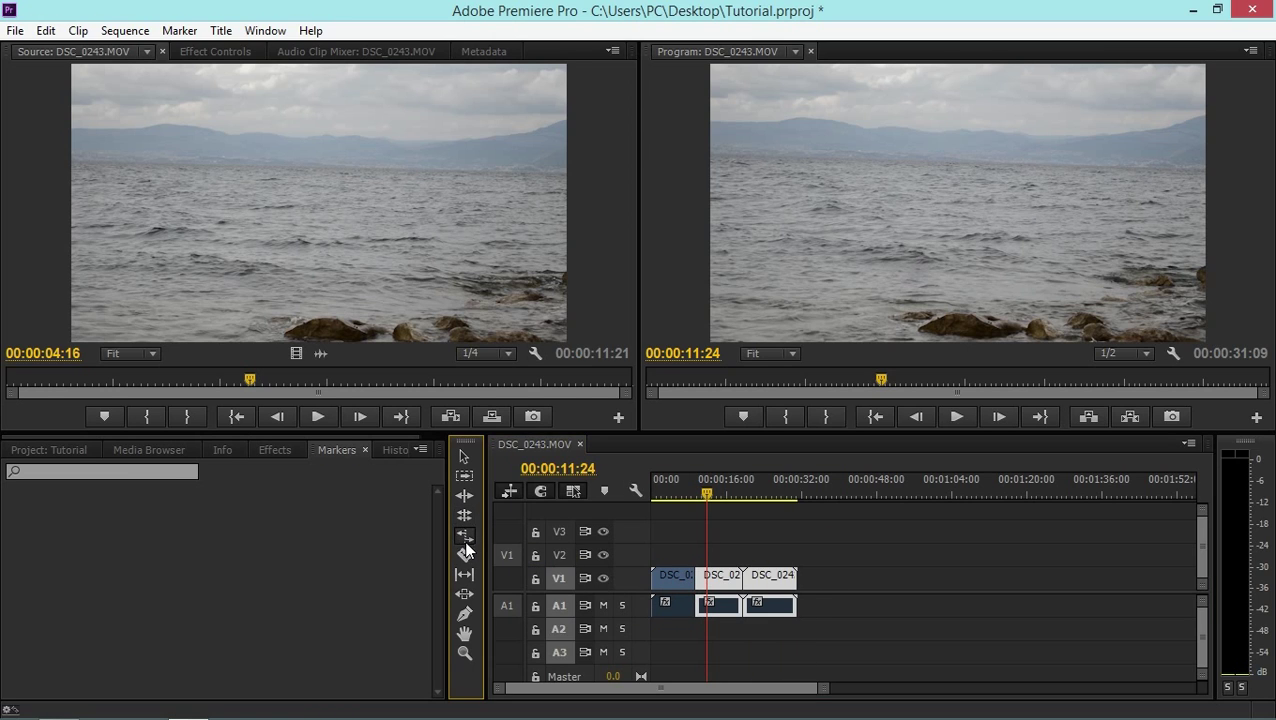
pyautogui.click(793, 545)
pyautogui.moveTo(797, 575); pyautogui.dragTo(870, 575)
pyautogui.click(782, 482)
pyautogui.press('space')
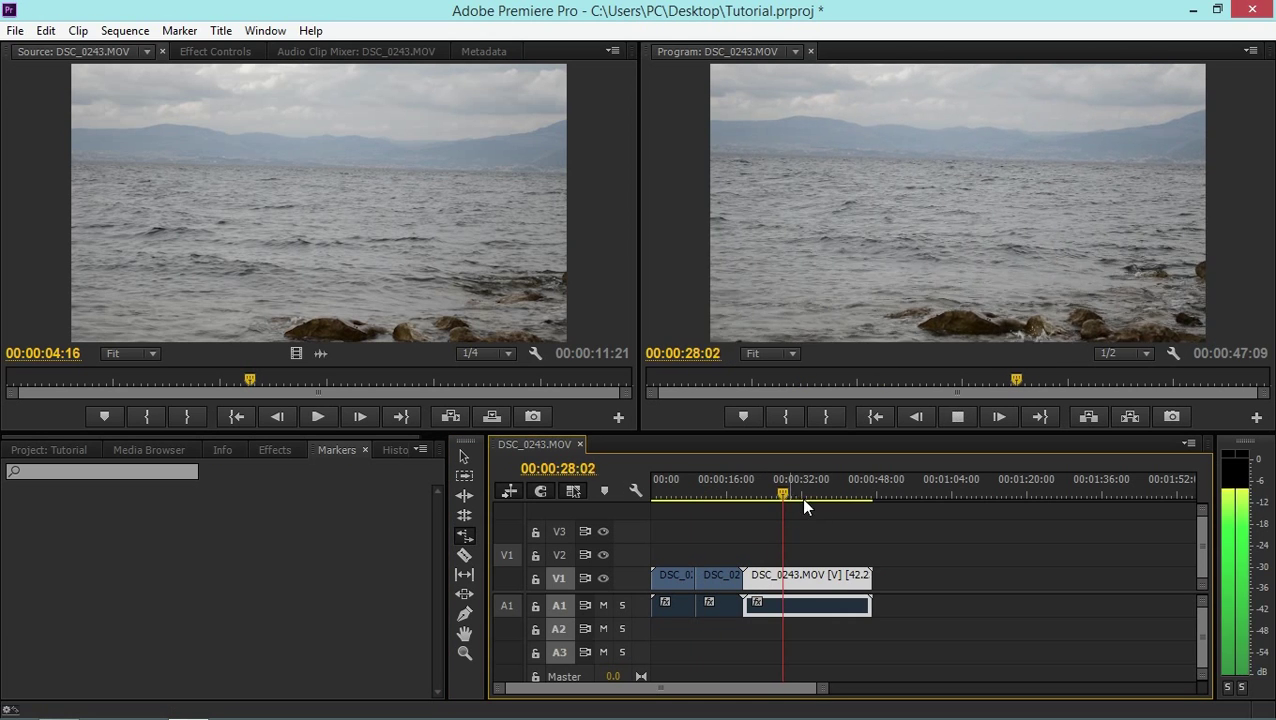
pyautogui.moveTo(866, 575); pyautogui.dragTo(767, 575)
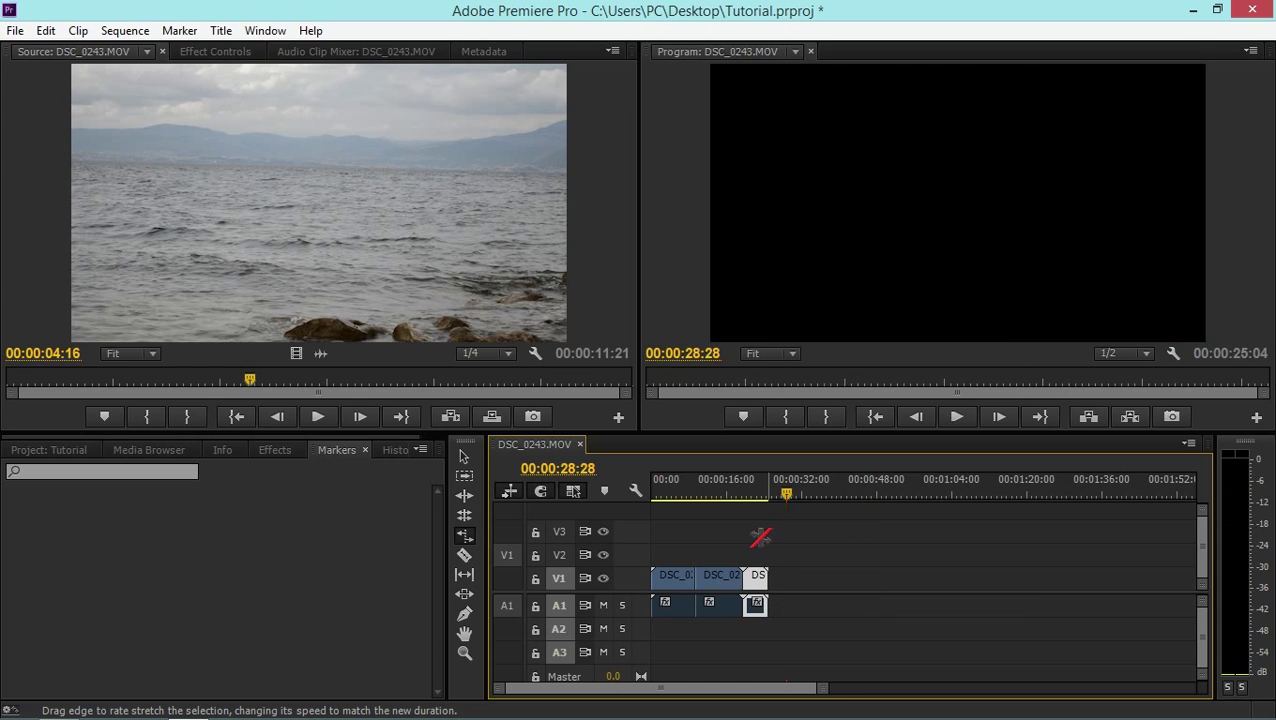
pyautogui.click(747, 492)
pyautogui.press('space')
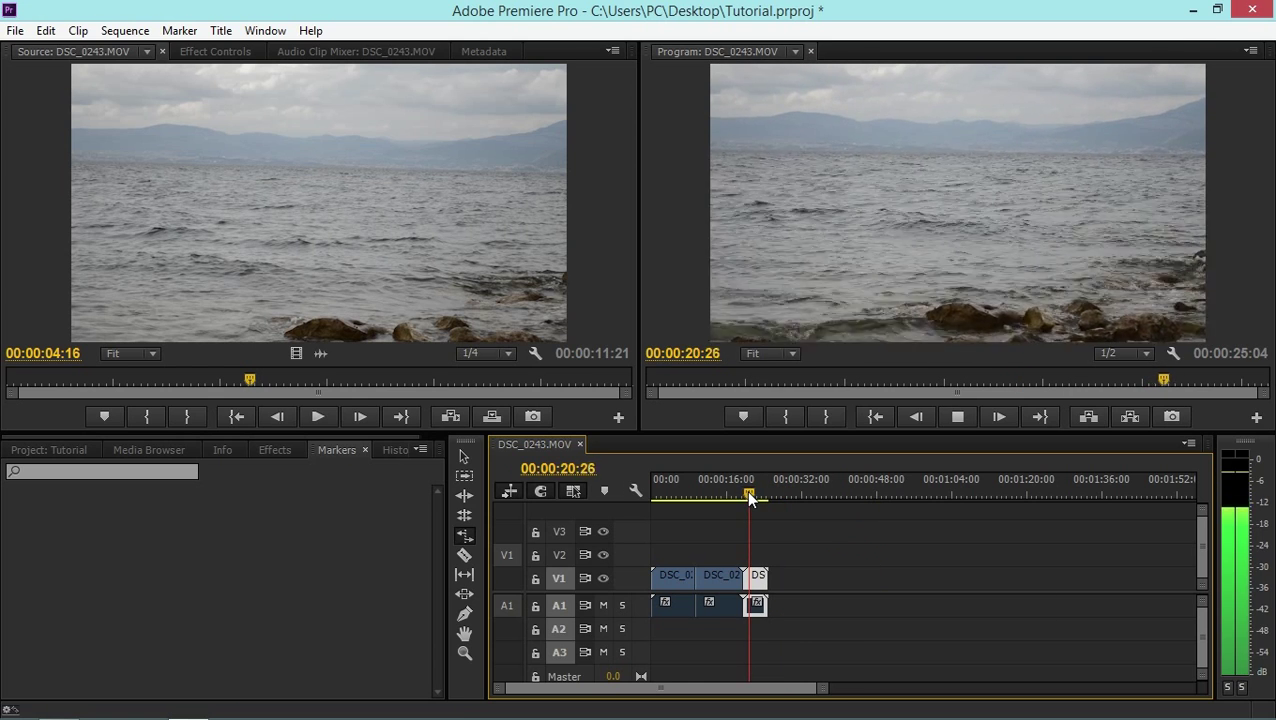
pyautogui.press('space')
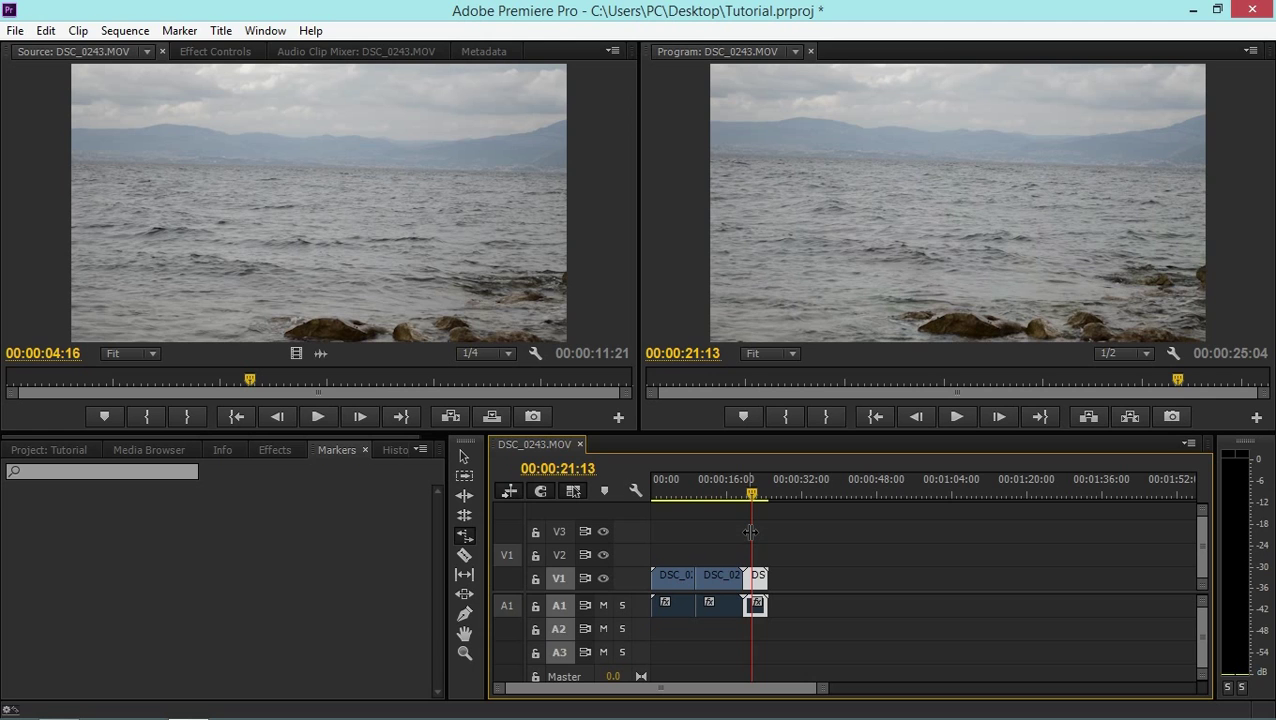
pyautogui.hotkey('ctrl', 'z')
pyautogui.hotkey('ctrl', 'z')
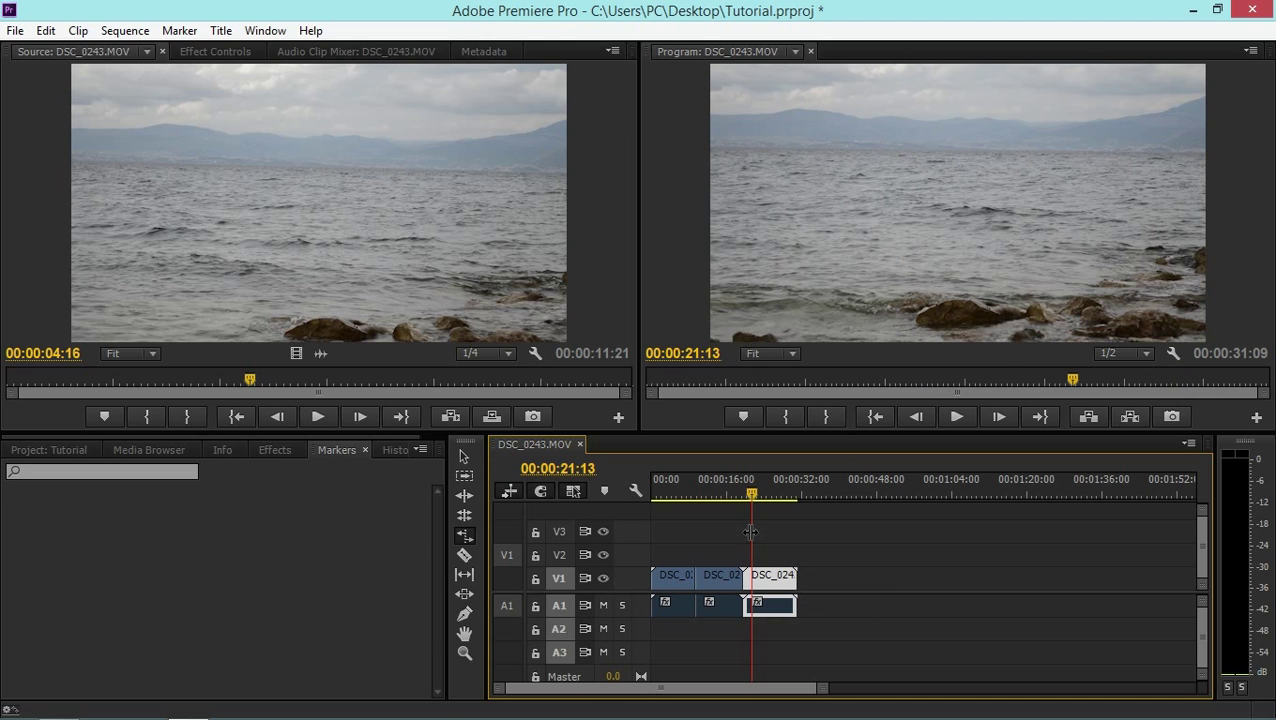
# Split the third V1 clip in two with the Razor tool (C).
pyautogui.click(464, 553)
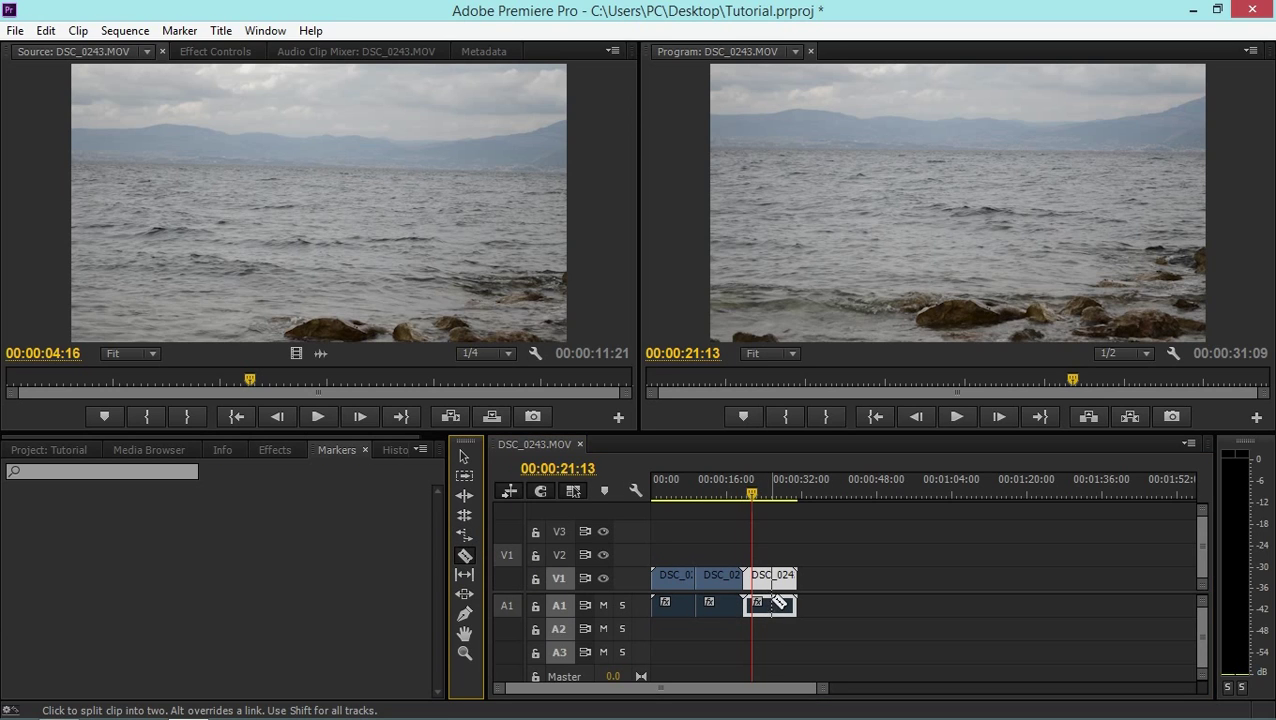
pyautogui.click(771, 578)
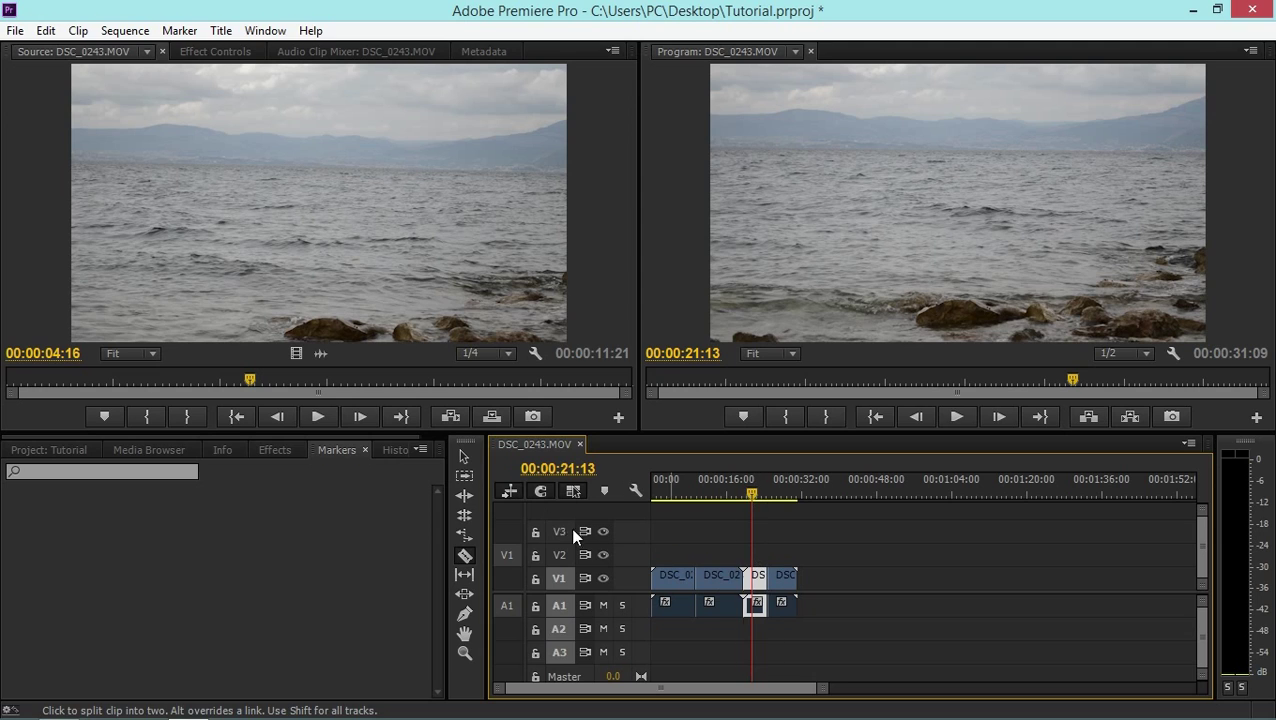
pyautogui.click(463, 576)
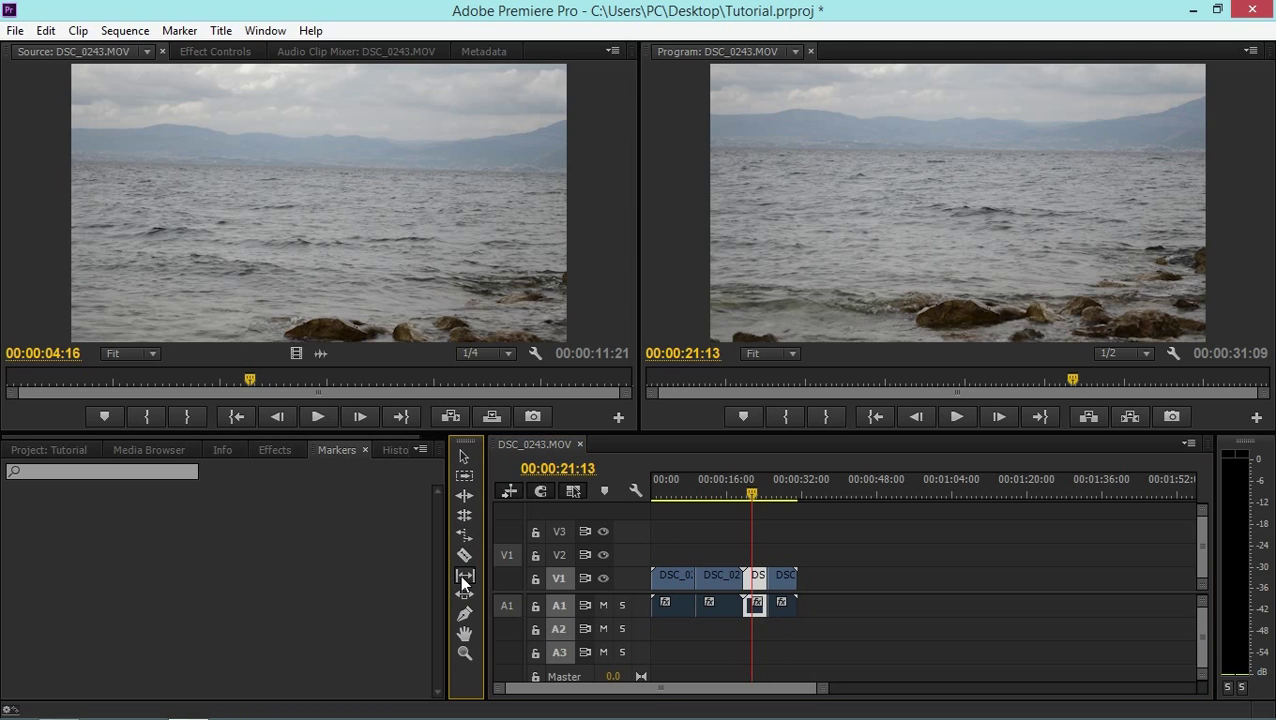
pyautogui.click(755, 576)
# Slip the short clip's footage, then slide it 00:00:01:12 earlier with the Slide tool.
pyautogui.moveTo(755, 576); pyautogui.dragTo(733, 598)
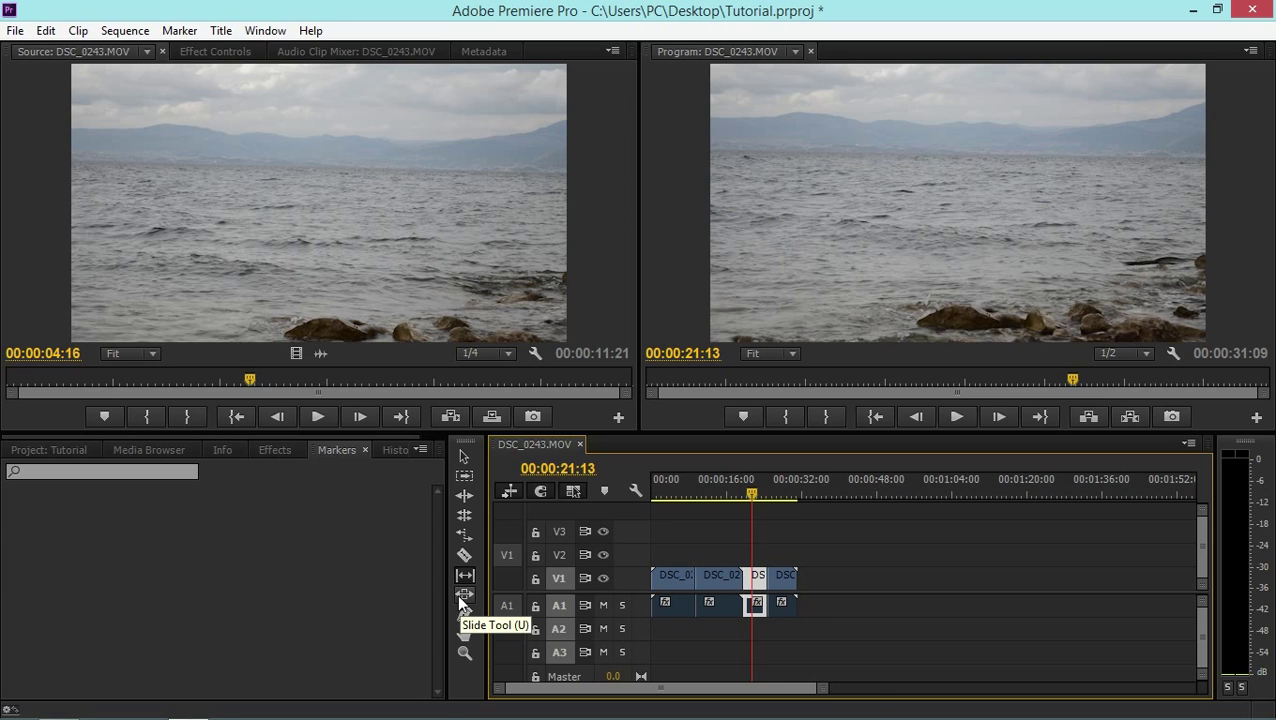
pyautogui.click(464, 594)
pyautogui.click(787, 570)
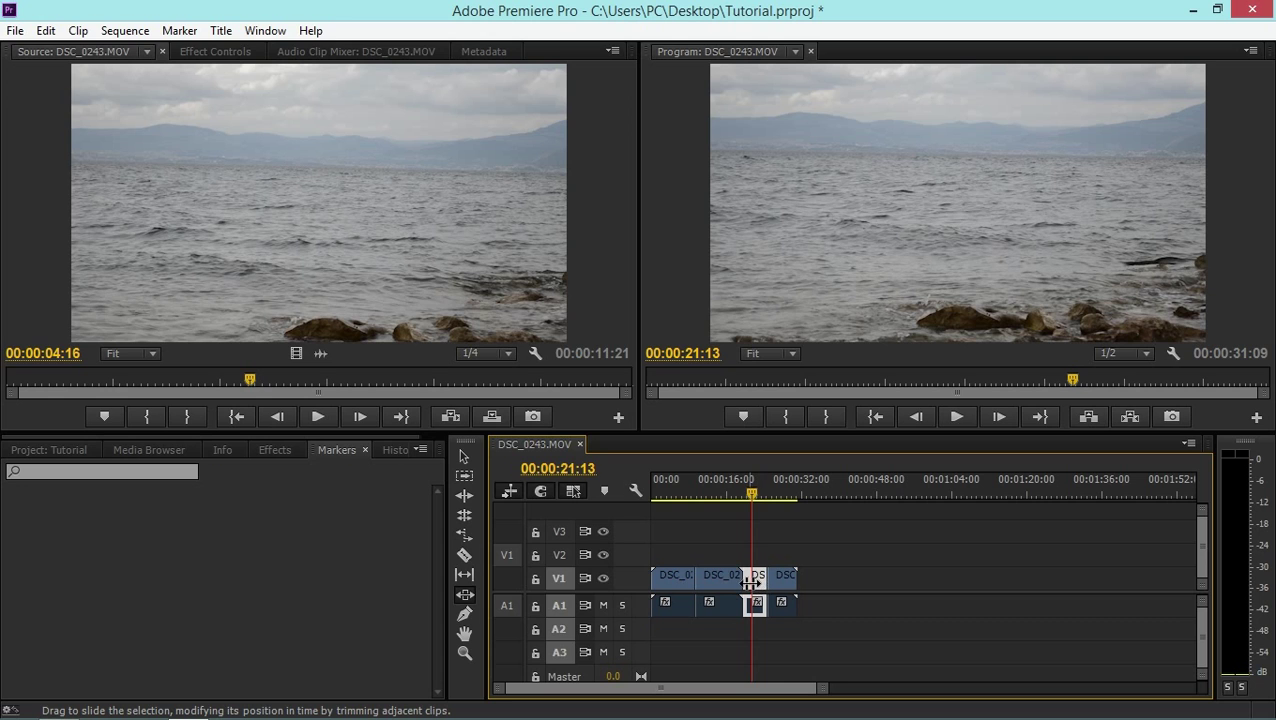
pyautogui.moveTo(755, 582); pyautogui.dragTo(736, 586)
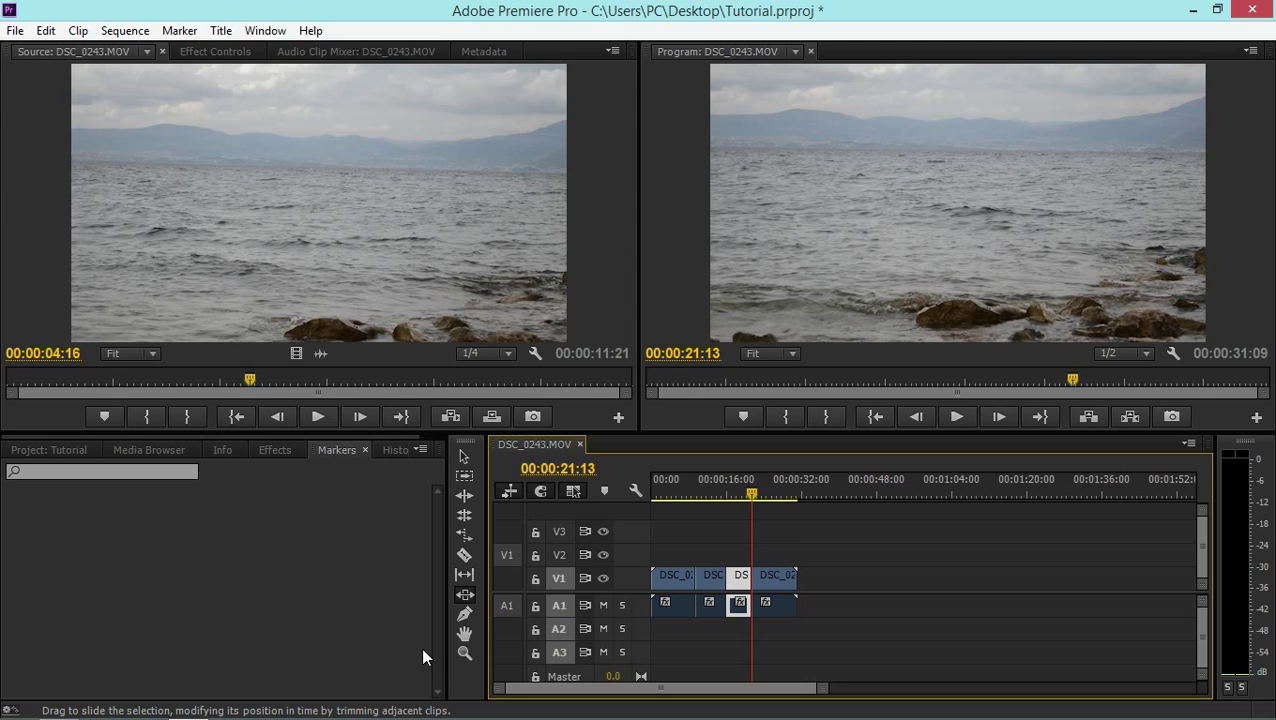
# Fade the last clip to black by lowering a new opacity keyframe near its end.
pyautogui.click(464, 614)
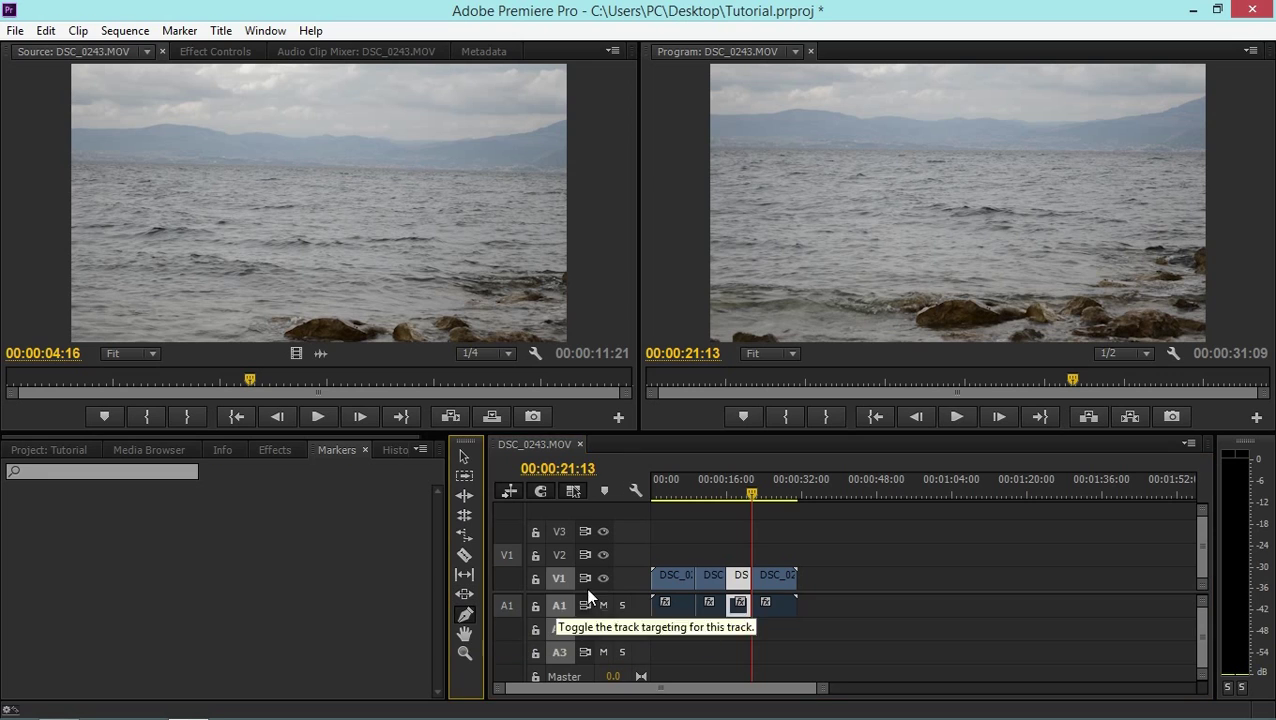
pyautogui.doubleClick(568, 574)
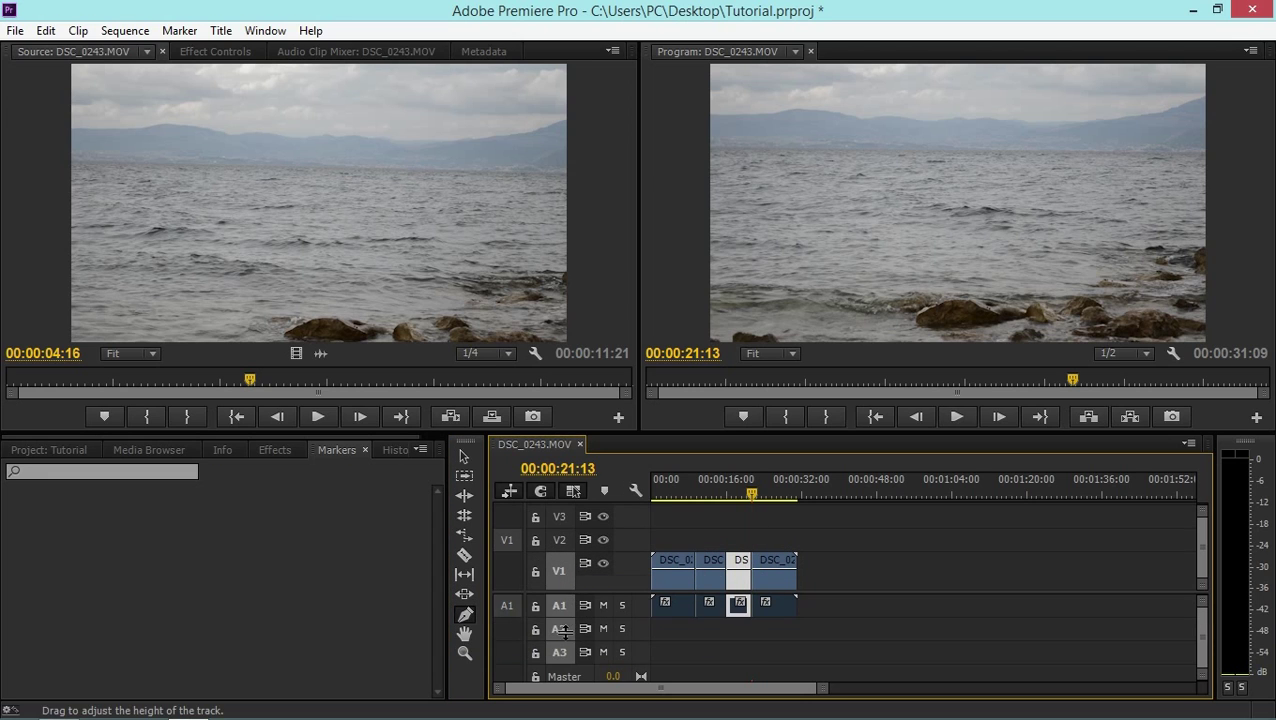
pyautogui.doubleClick(566, 612)
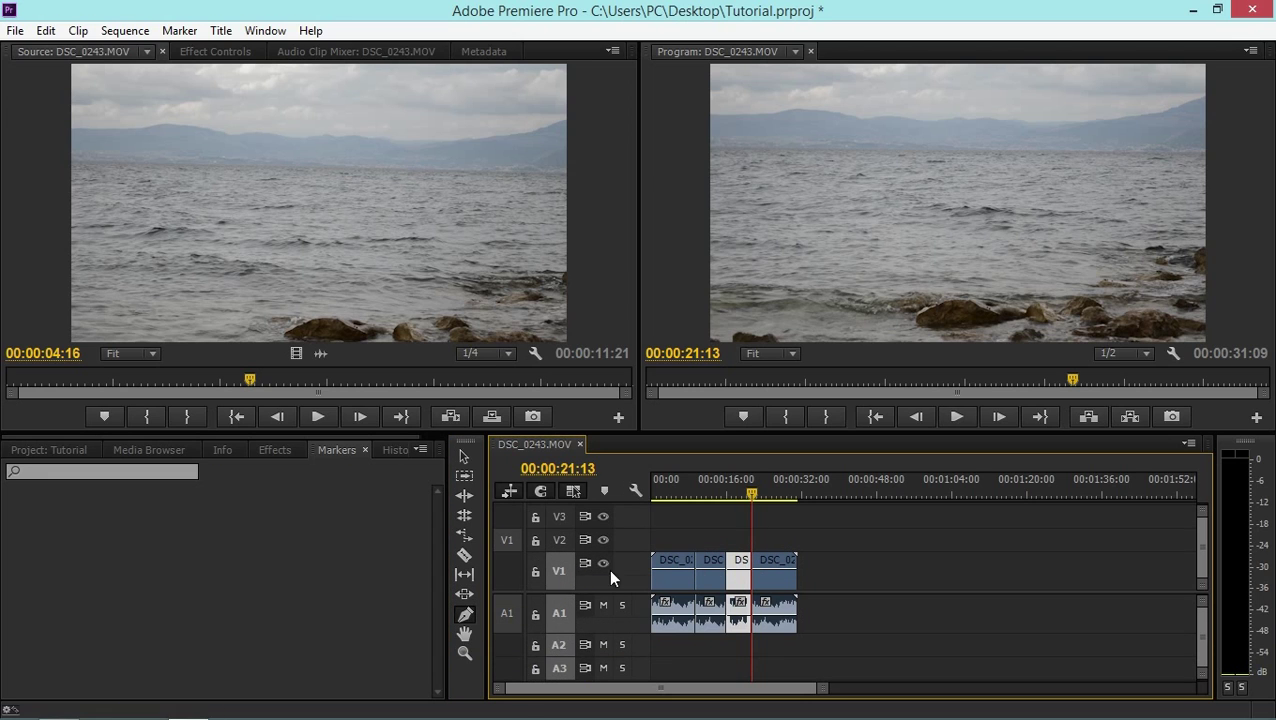
pyautogui.click(778, 614)
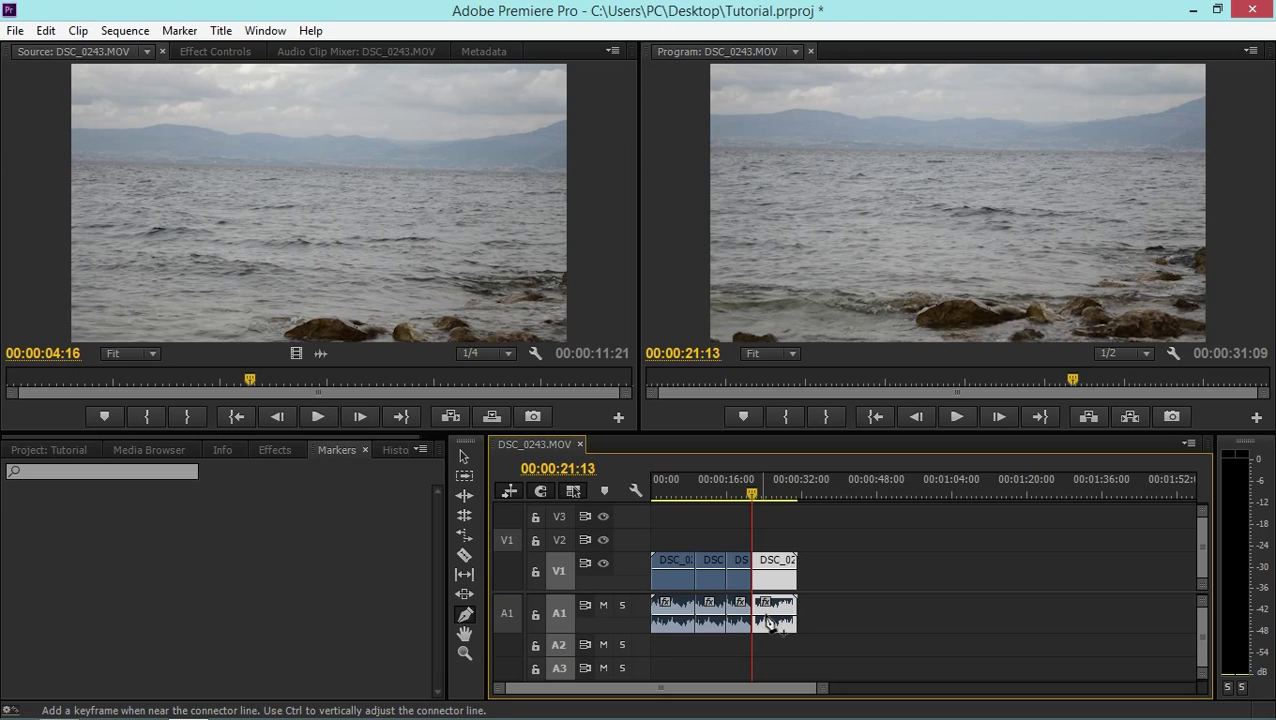
pyautogui.click(791, 568)
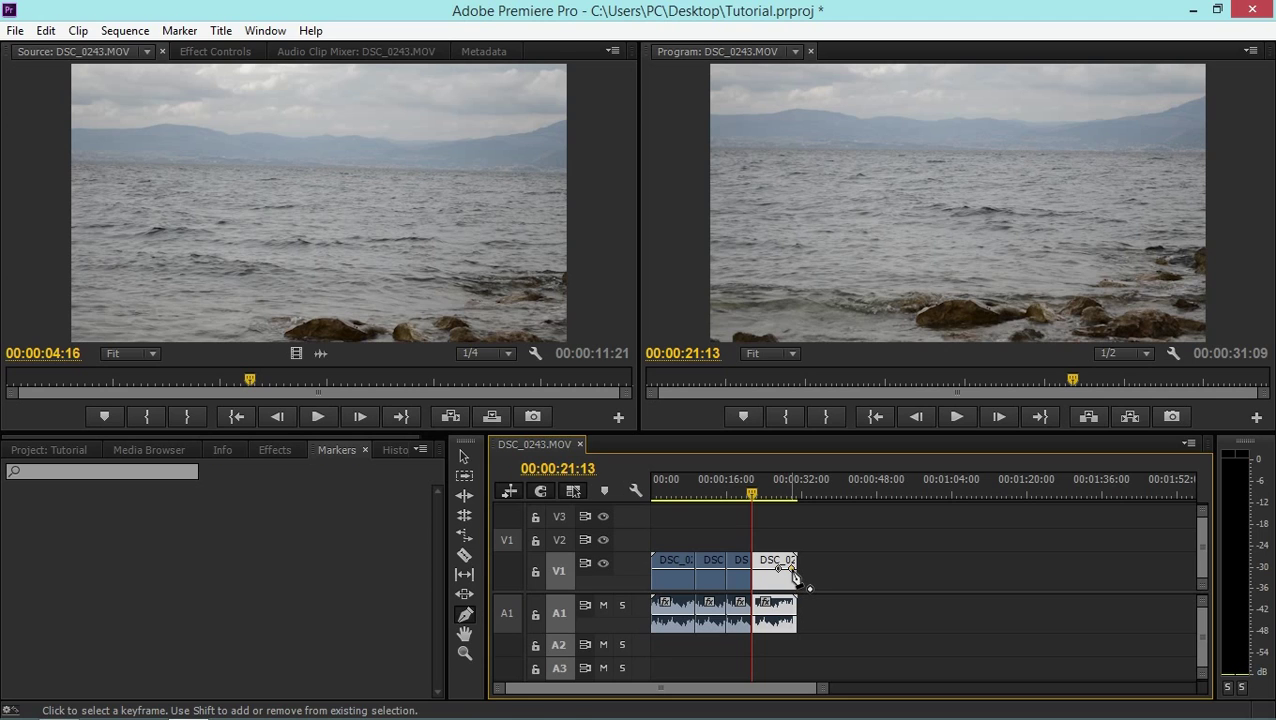
pyautogui.moveTo(792, 570); pyautogui.dragTo(797, 589)
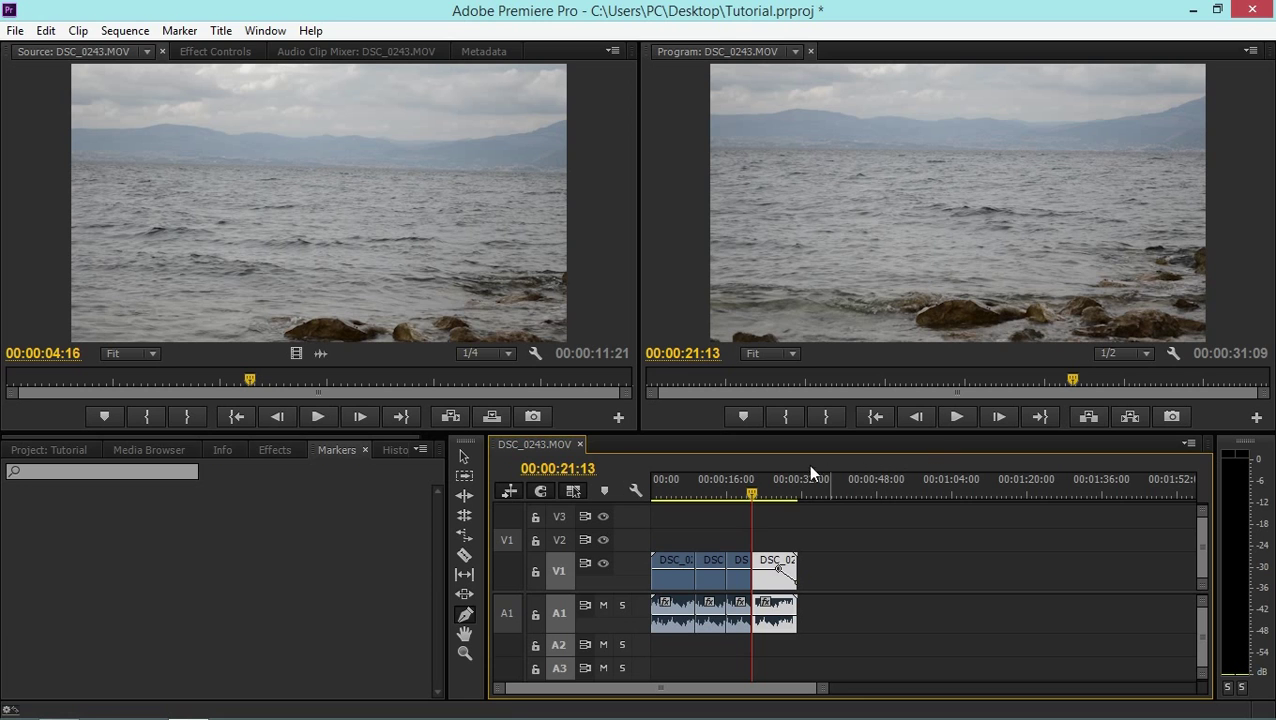
# Preview the fade and stop playback near 00:00:30:09.
pyautogui.click(777, 485)
pyautogui.click(962, 414)
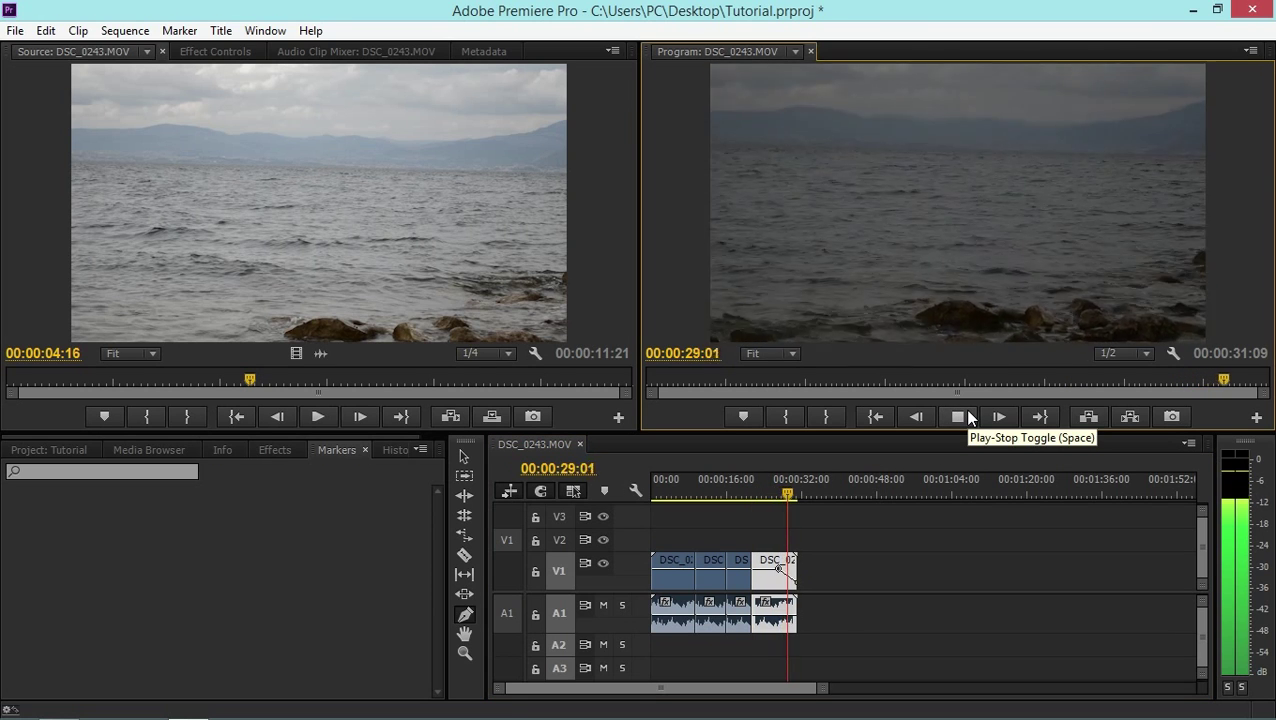
pyautogui.click(966, 414)
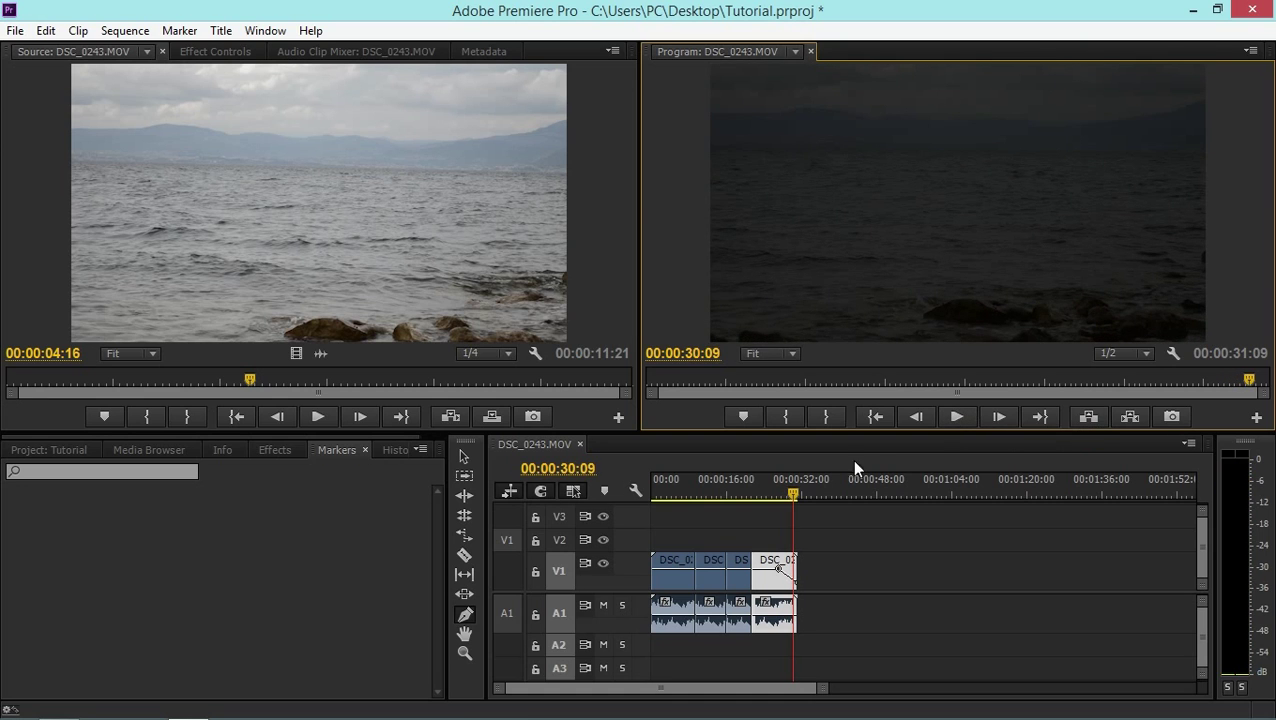
# Pan the timeline back and forth with the Hand tool, then zoom in two levels.
pyautogui.click(463, 634)
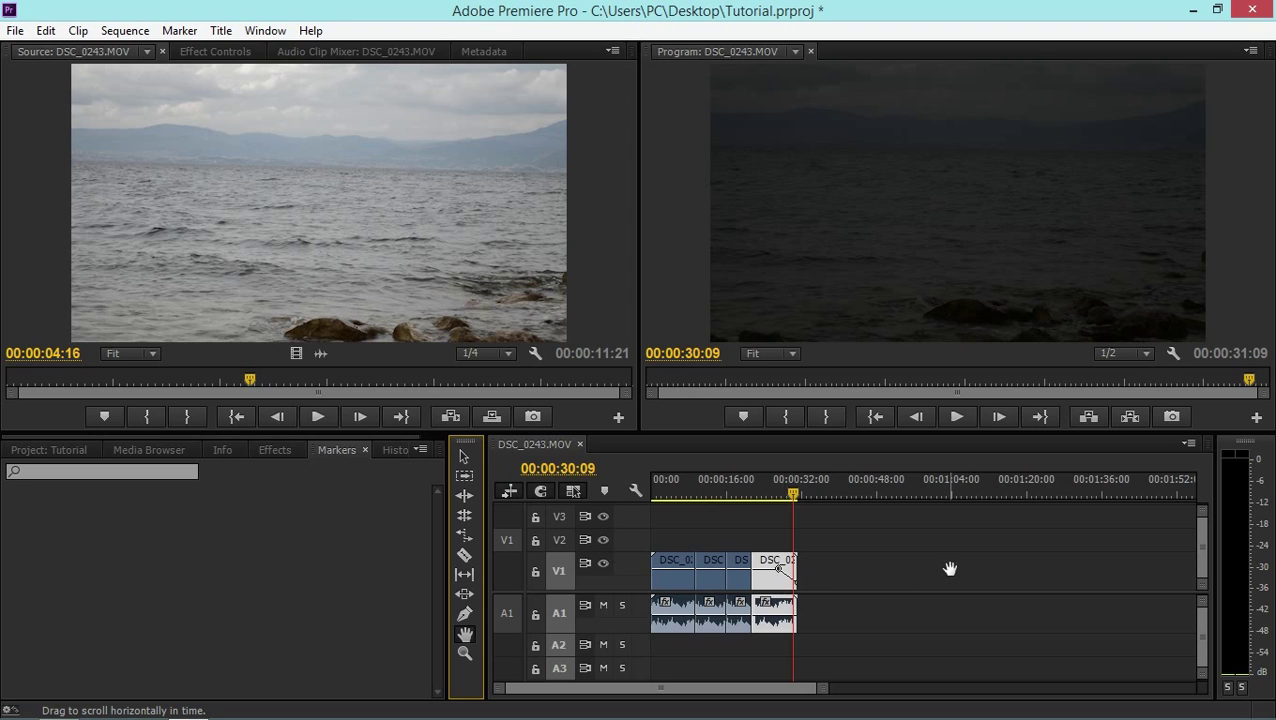
pyautogui.moveTo(949, 569); pyautogui.dragTo(878, 608)
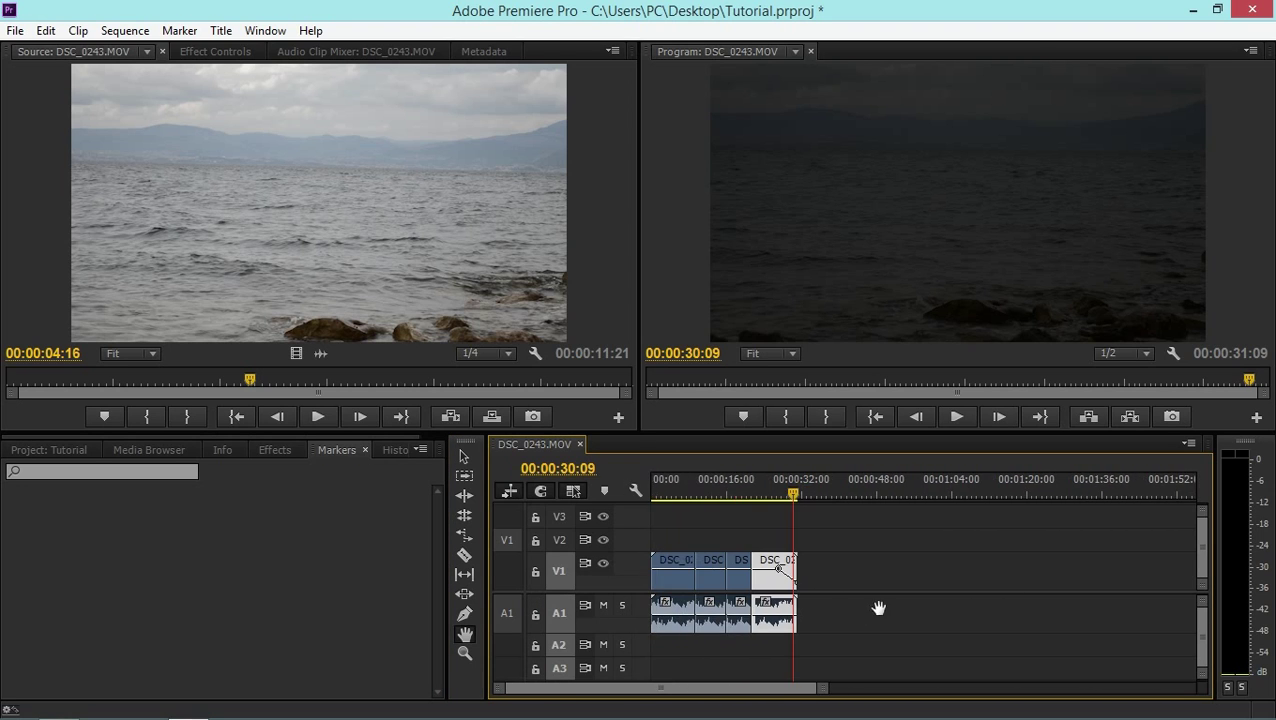
pyautogui.click(462, 656)
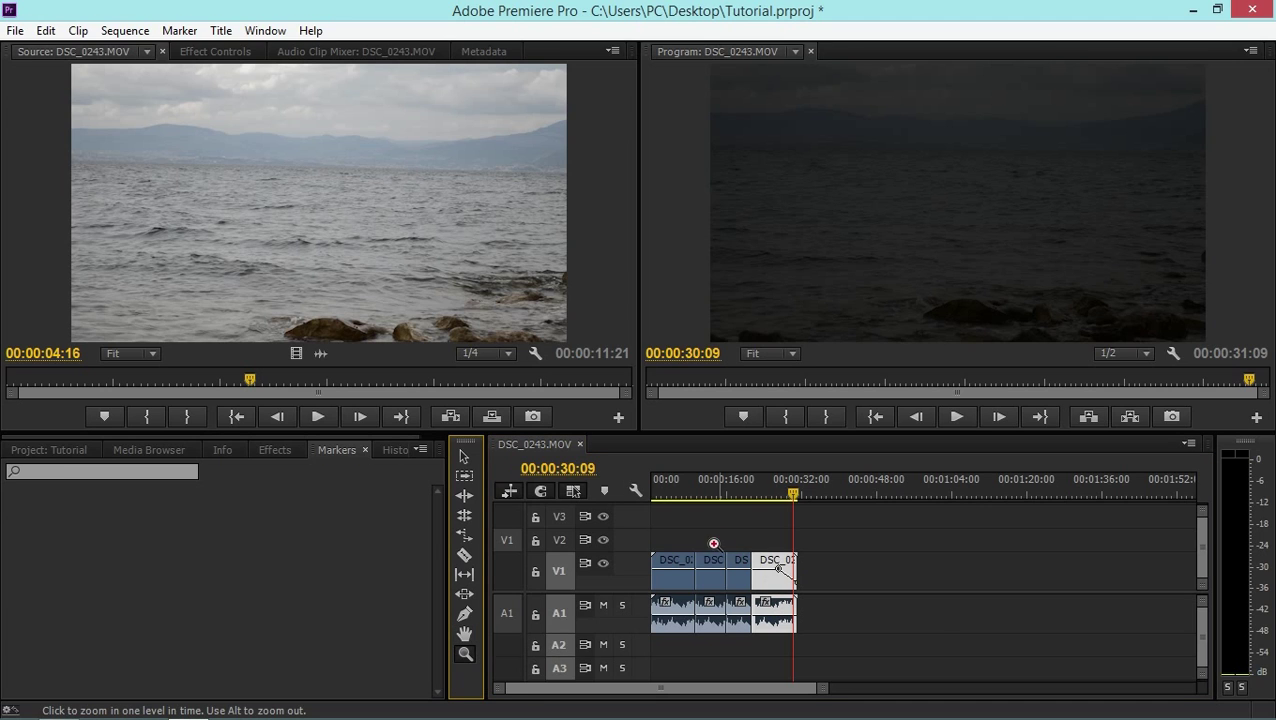
pyautogui.click(740, 567)
pyautogui.click(745, 587)
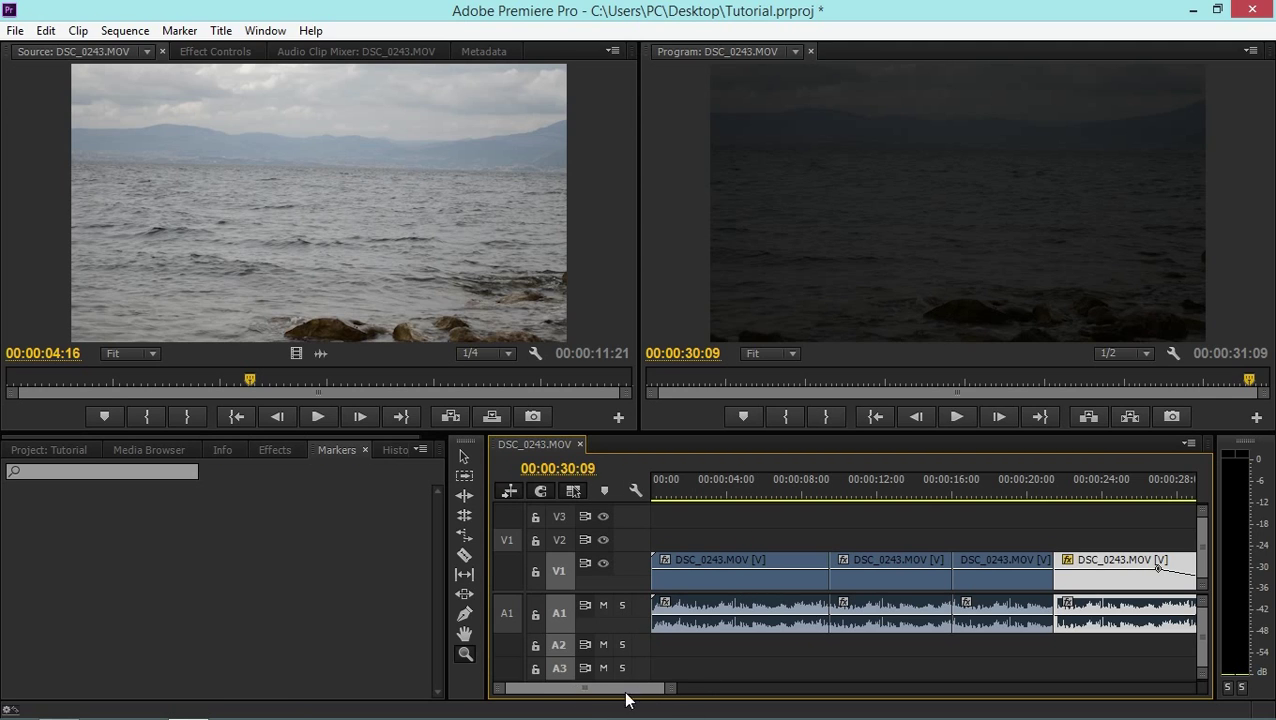
# Zoom back out to the whole sequence, return to the Selection tool, and show the Effects panel.
pyautogui.moveTo(672, 691); pyautogui.dragTo(895, 710)
pyautogui.click(466, 458)
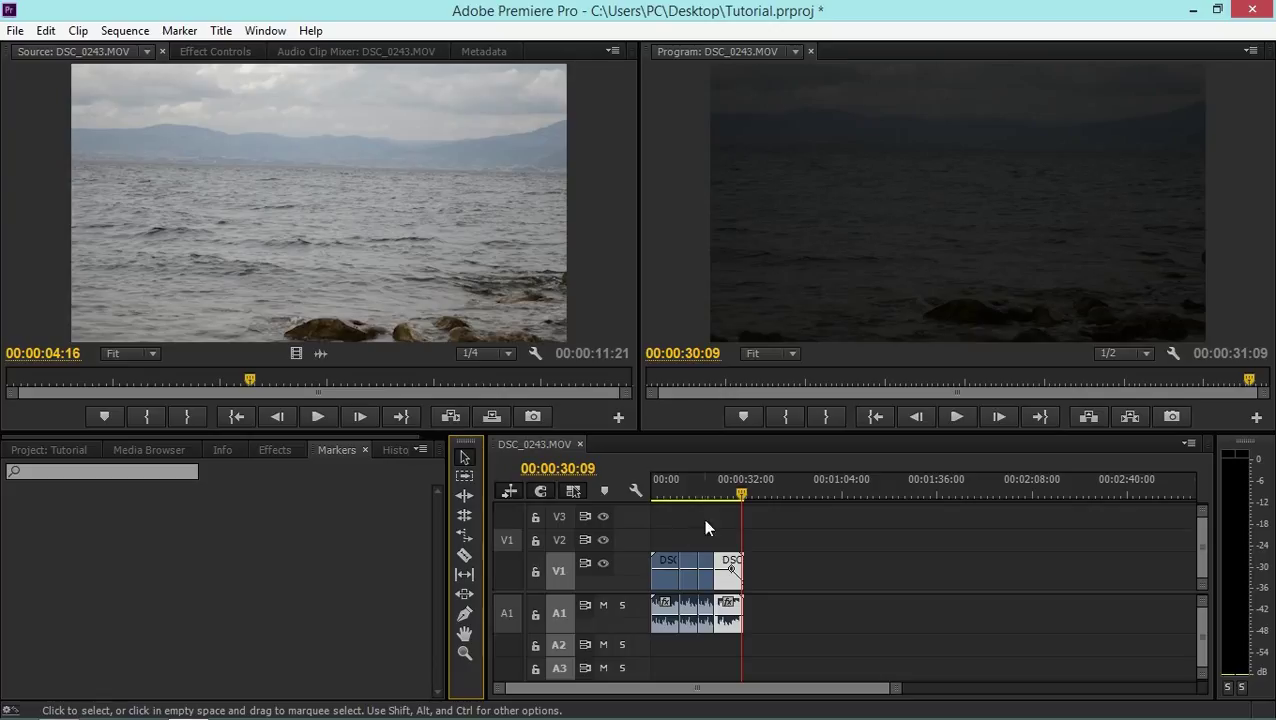
pyautogui.click(282, 450)
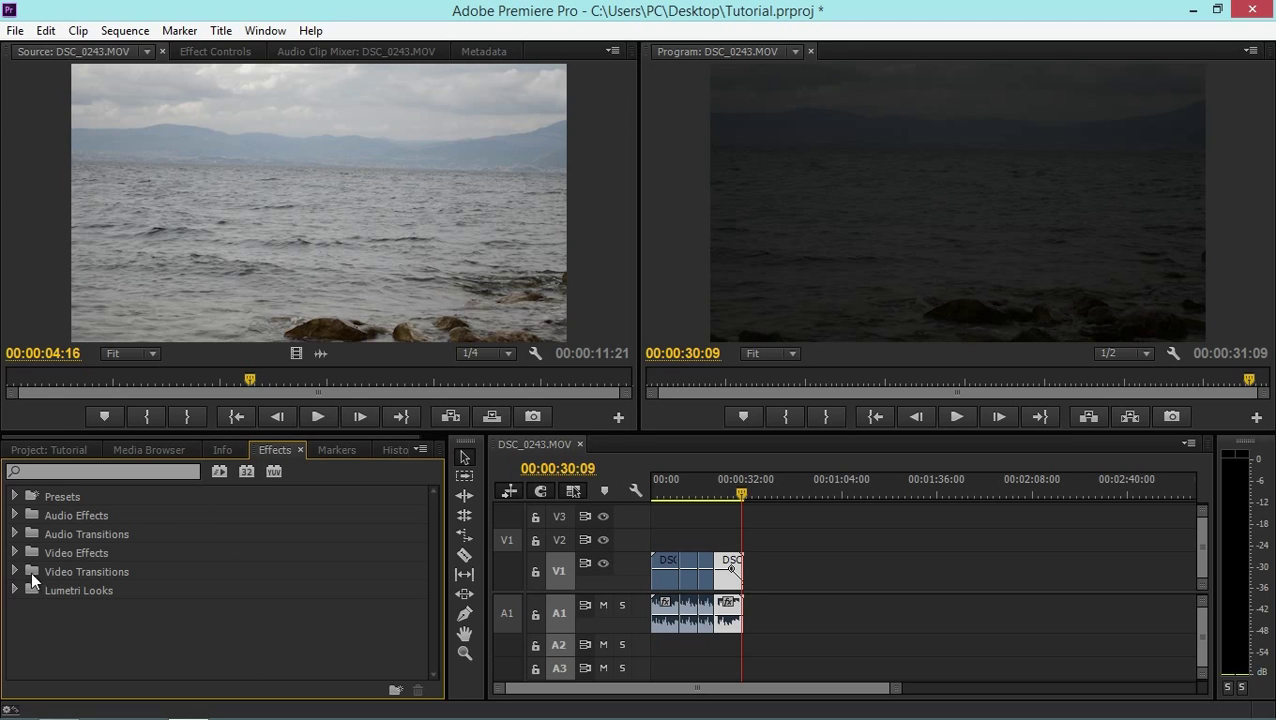
# Apply Fast Color Corrector from Video Effects > Color Correction to the second clip.
pyautogui.hotkey('shift', '5')
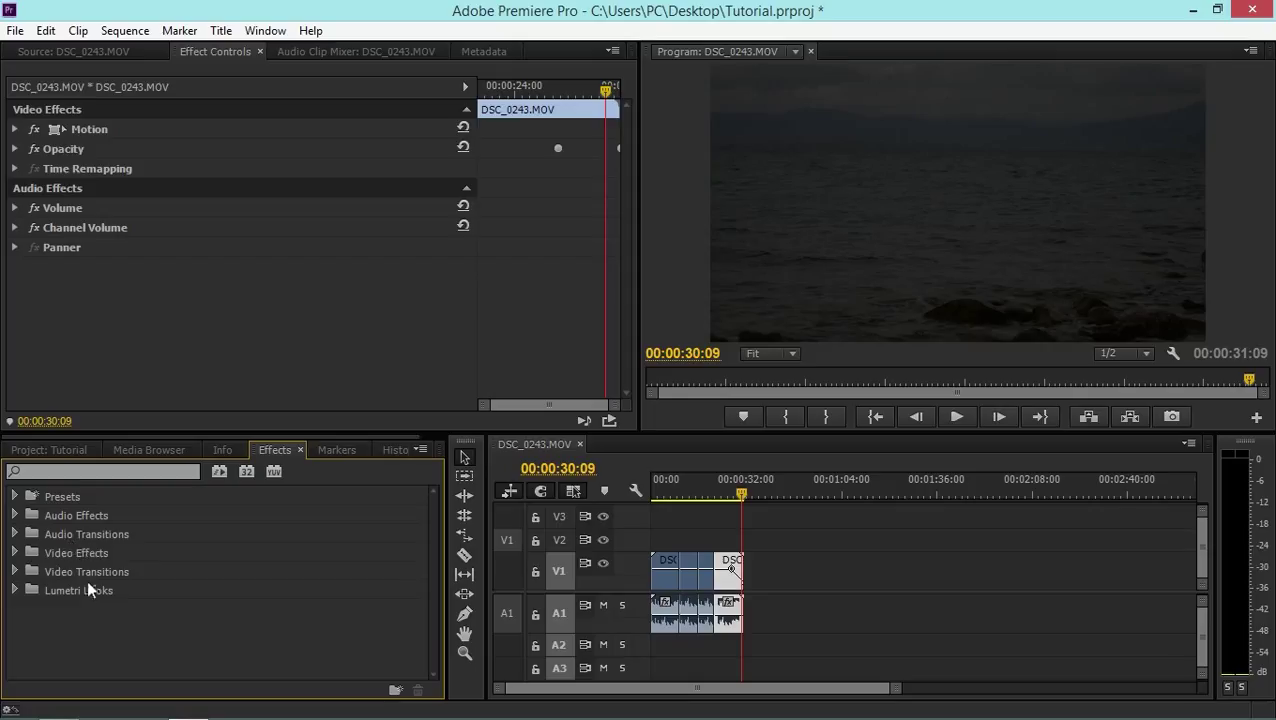
pyautogui.click(14, 553)
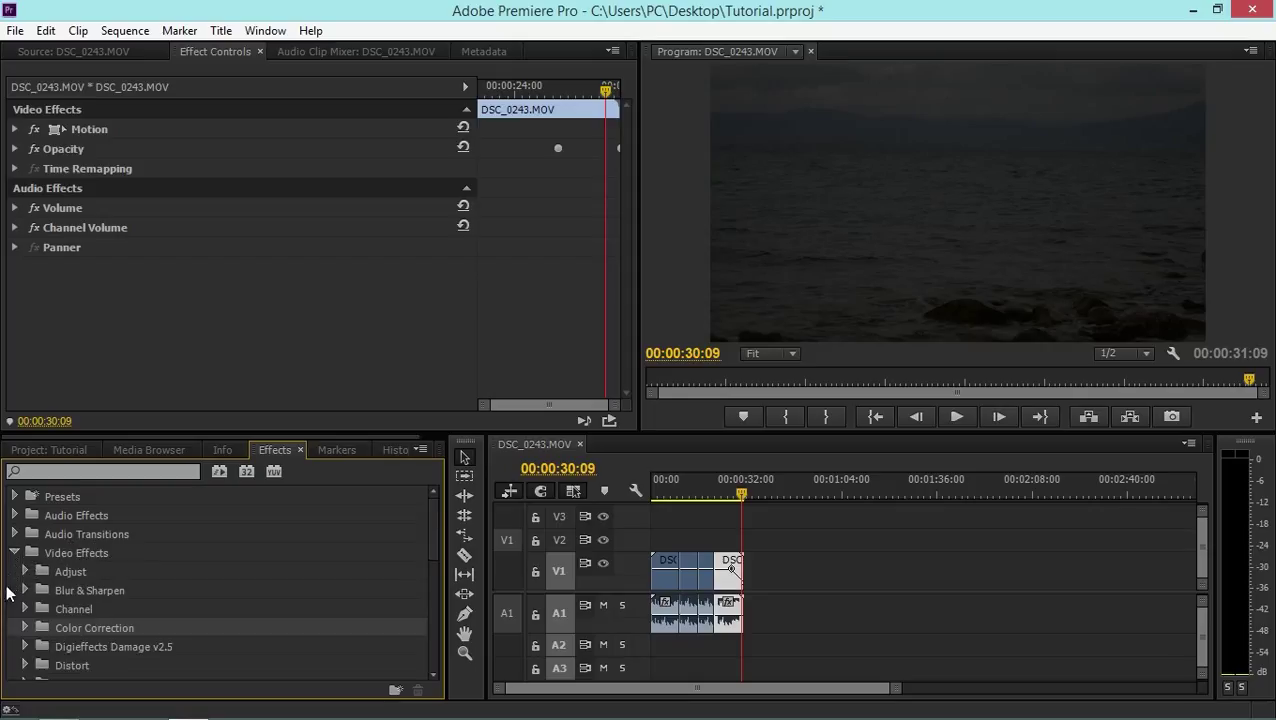
pyautogui.scroll(-1, 10, 600)
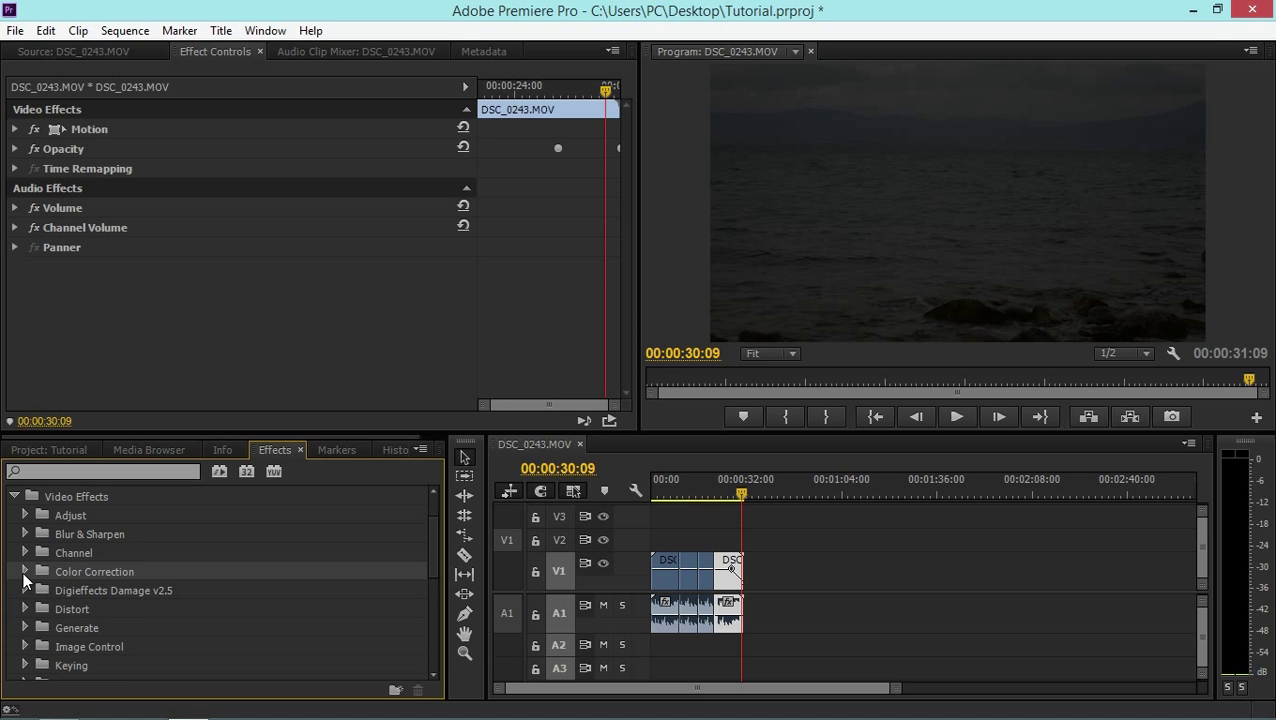
pyautogui.click(24, 571)
pyautogui.scroll(-4, 26, 595)
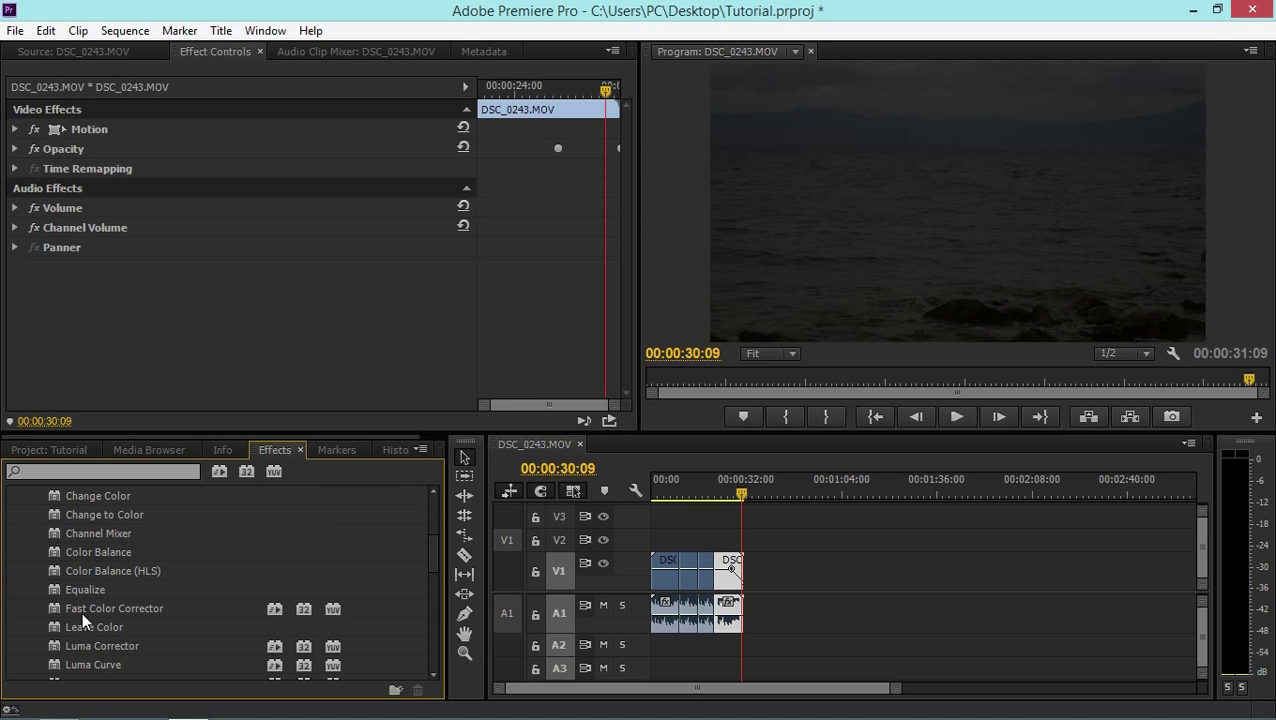
pyautogui.moveTo(82, 611); pyautogui.dragTo(688, 584)
# Shift the Fast Color Corrector's hue balance off centre, collapse it, and save the project.
pyautogui.moveTo(630, 155); pyautogui.dragTo(627, 222)
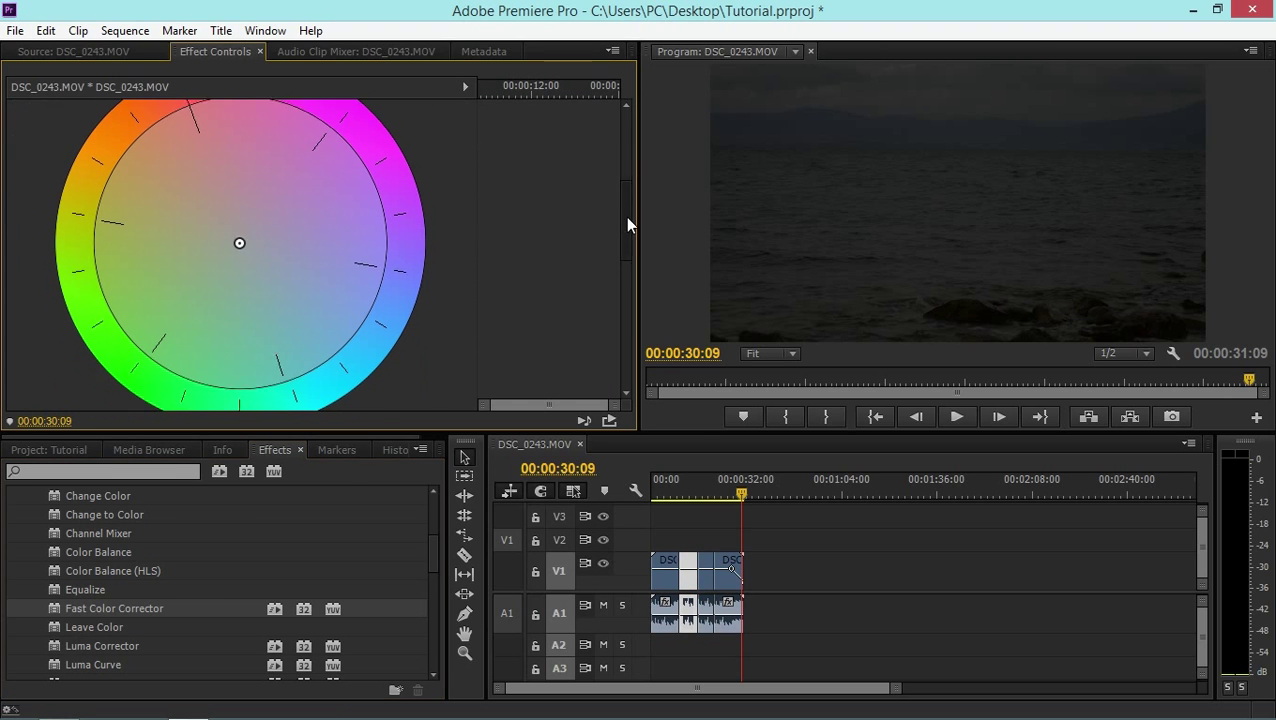
pyautogui.moveTo(686, 492); pyautogui.dragTo(688, 492)
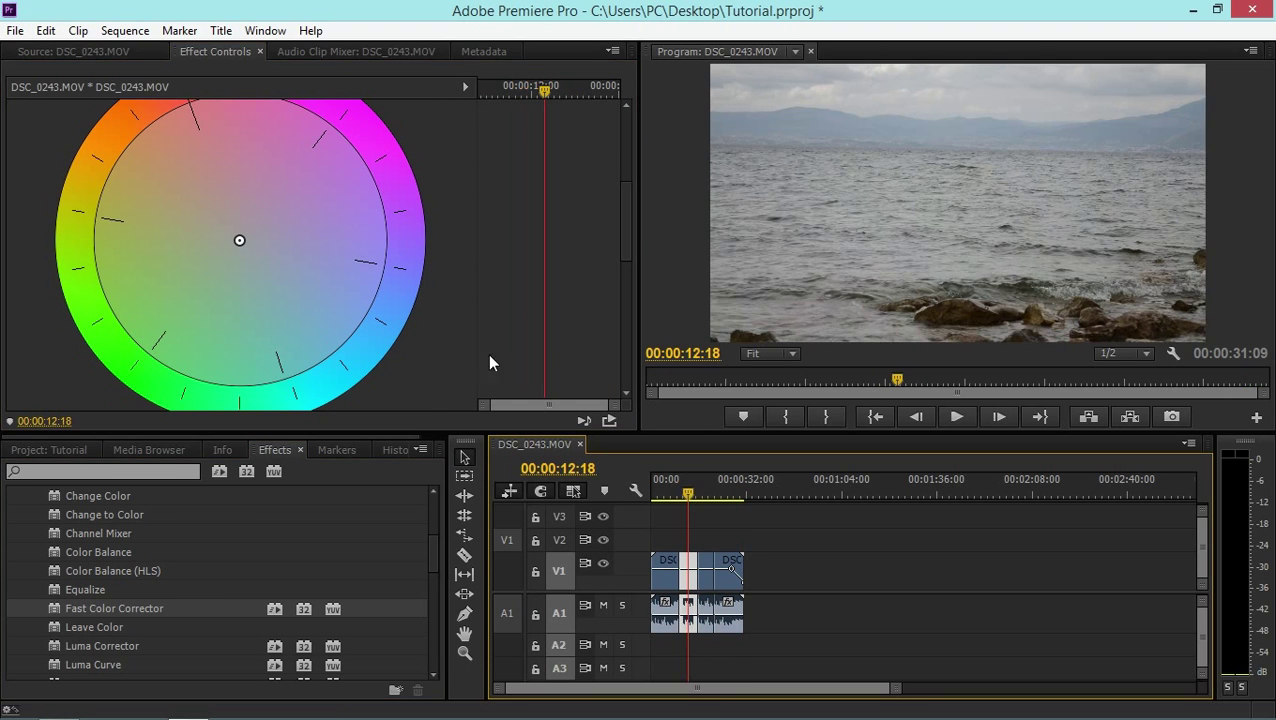
pyautogui.click(239, 241)
pyautogui.moveTo(272, 254); pyautogui.dragTo(282, 266)
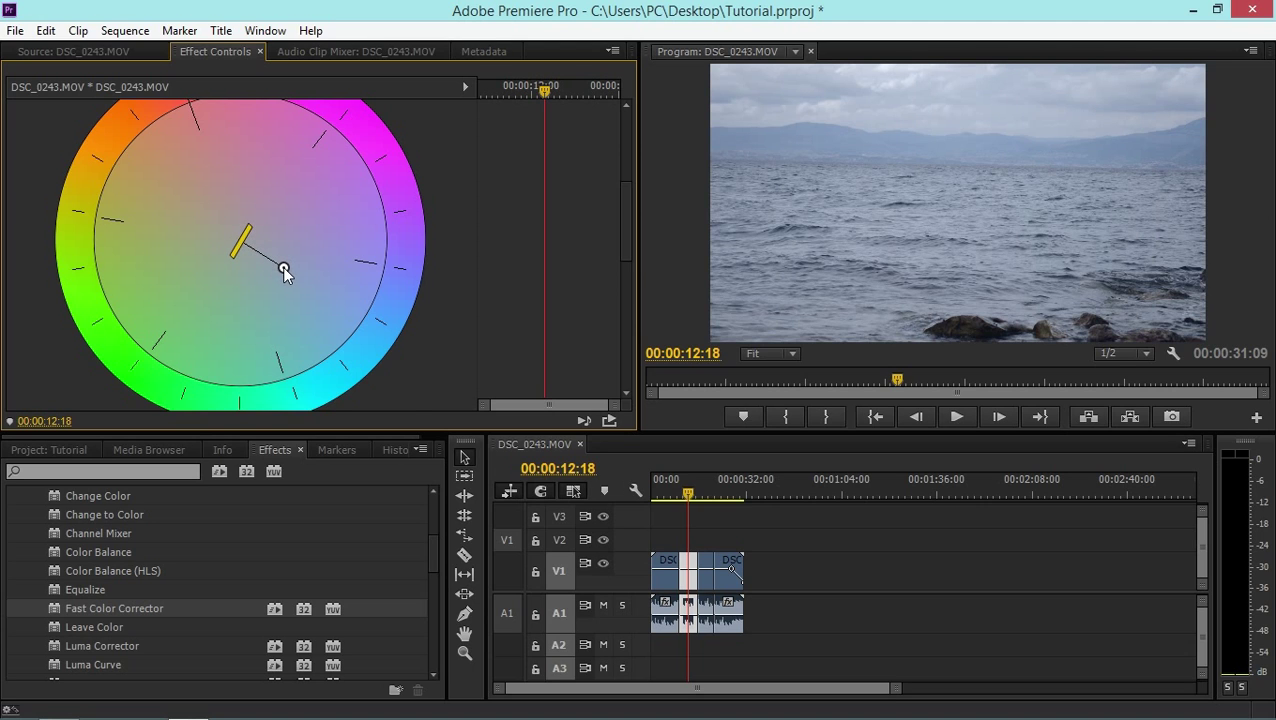
pyautogui.moveTo(628, 231); pyautogui.dragTo(603, 114)
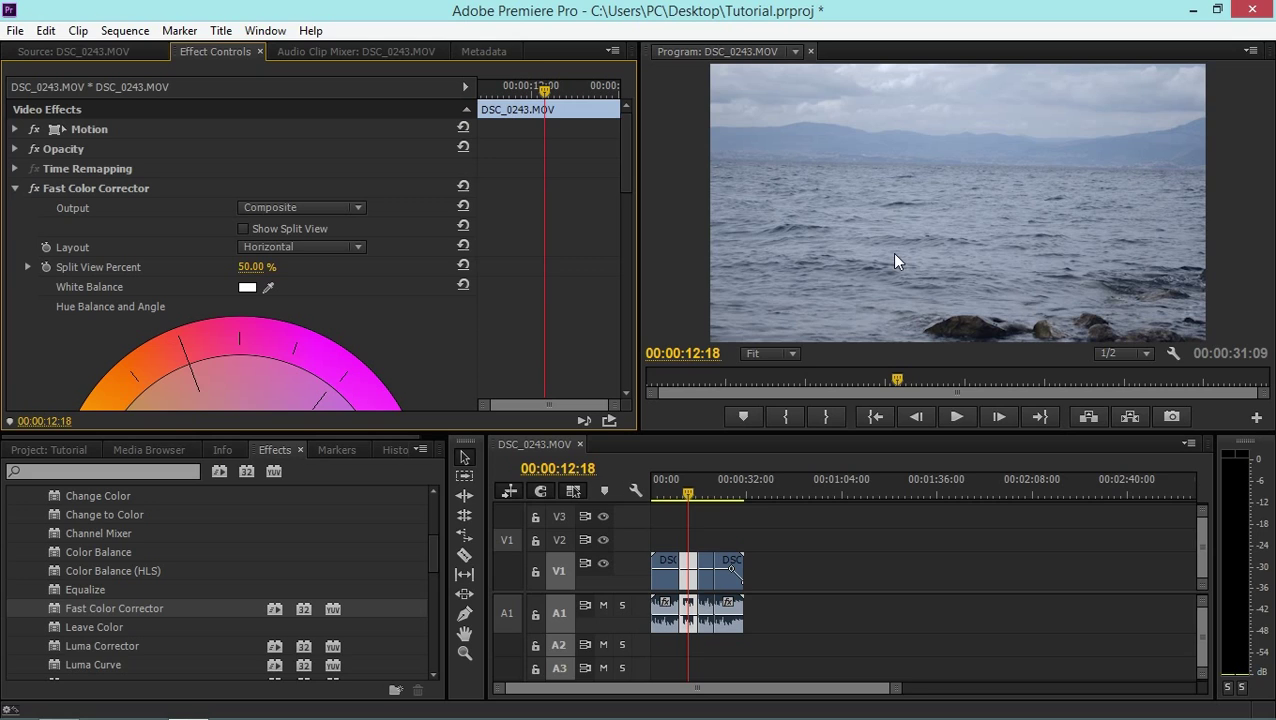
pyautogui.click(14, 187)
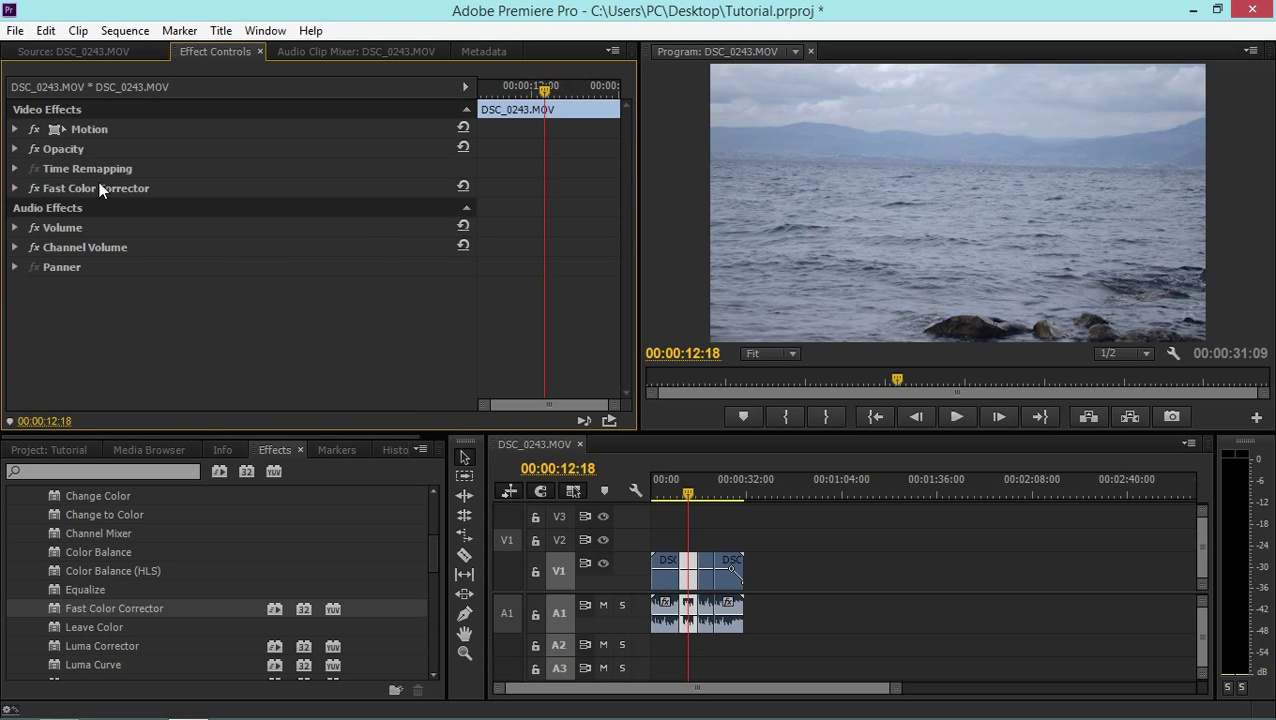
pyautogui.hotkey('ctrl', 's')
pyautogui.click(14, 130)
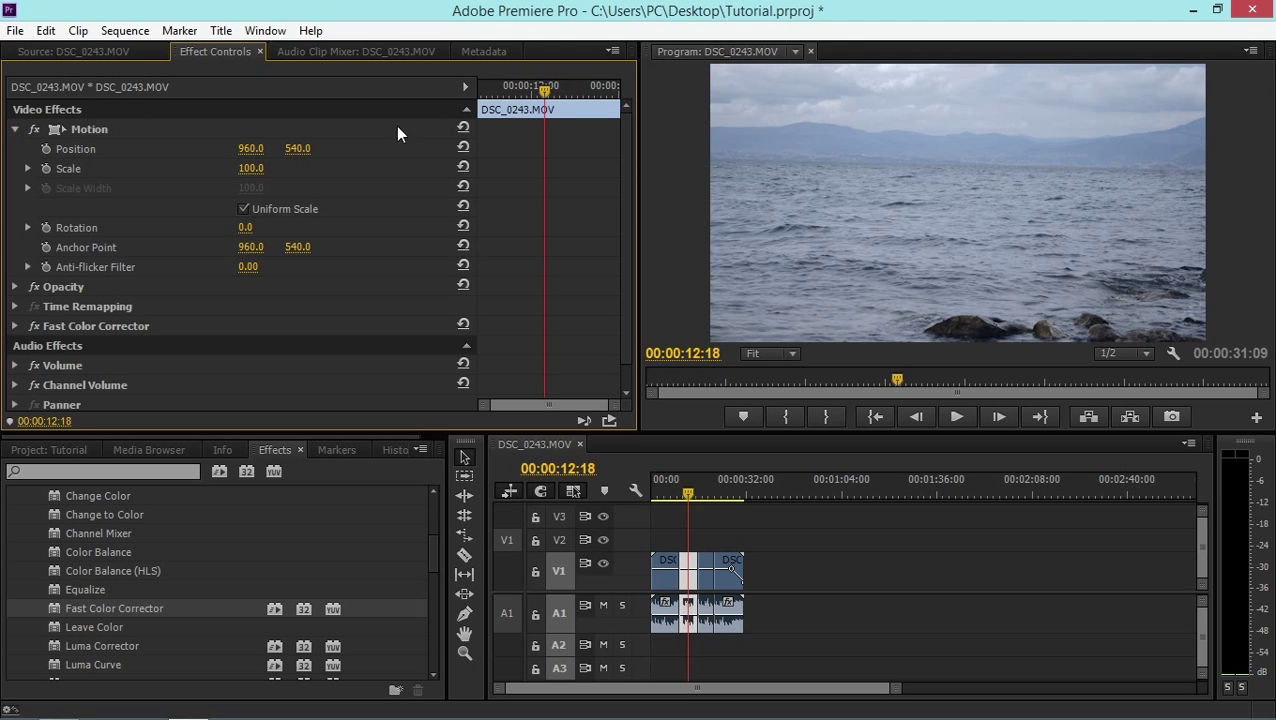
# Scale the second clip to 113 and keyframe its Position from X 1077 to 851 at 00:00:12:18.
pyautogui.moveTo(548, 97); pyautogui.dragTo(183, 170)
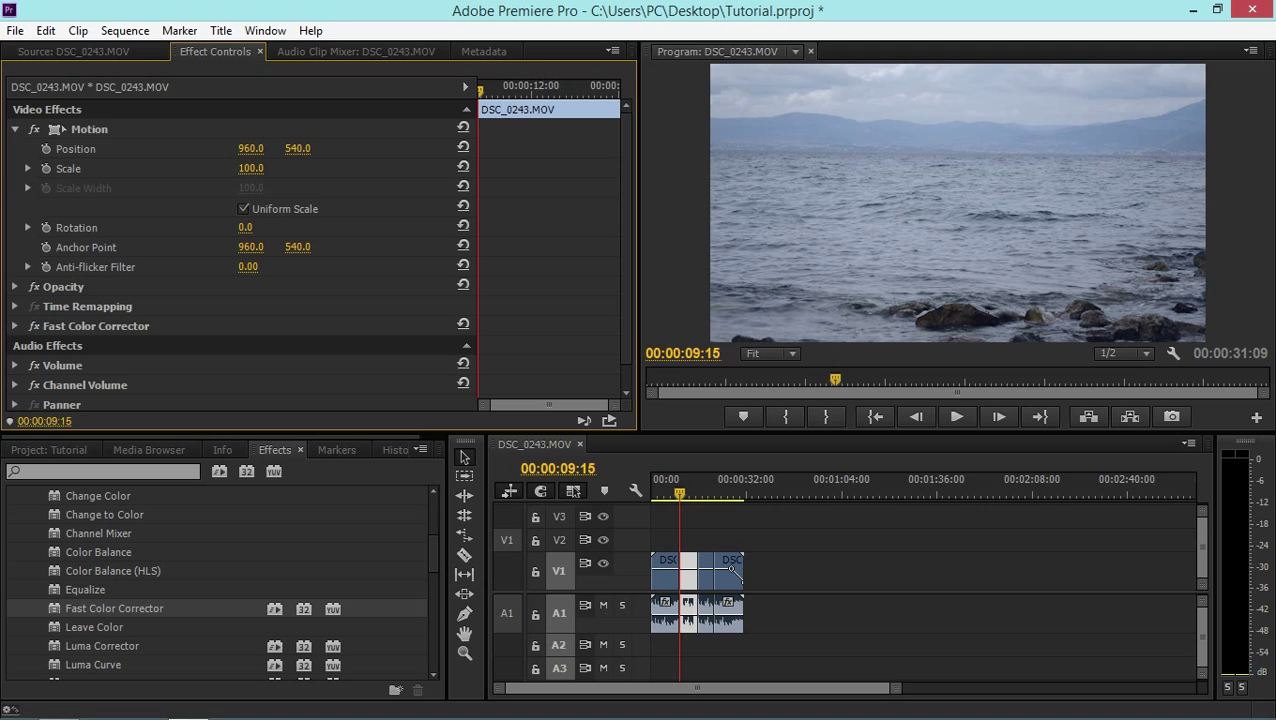
pyautogui.moveTo(251, 168); pyautogui.dragTo(264, 168)
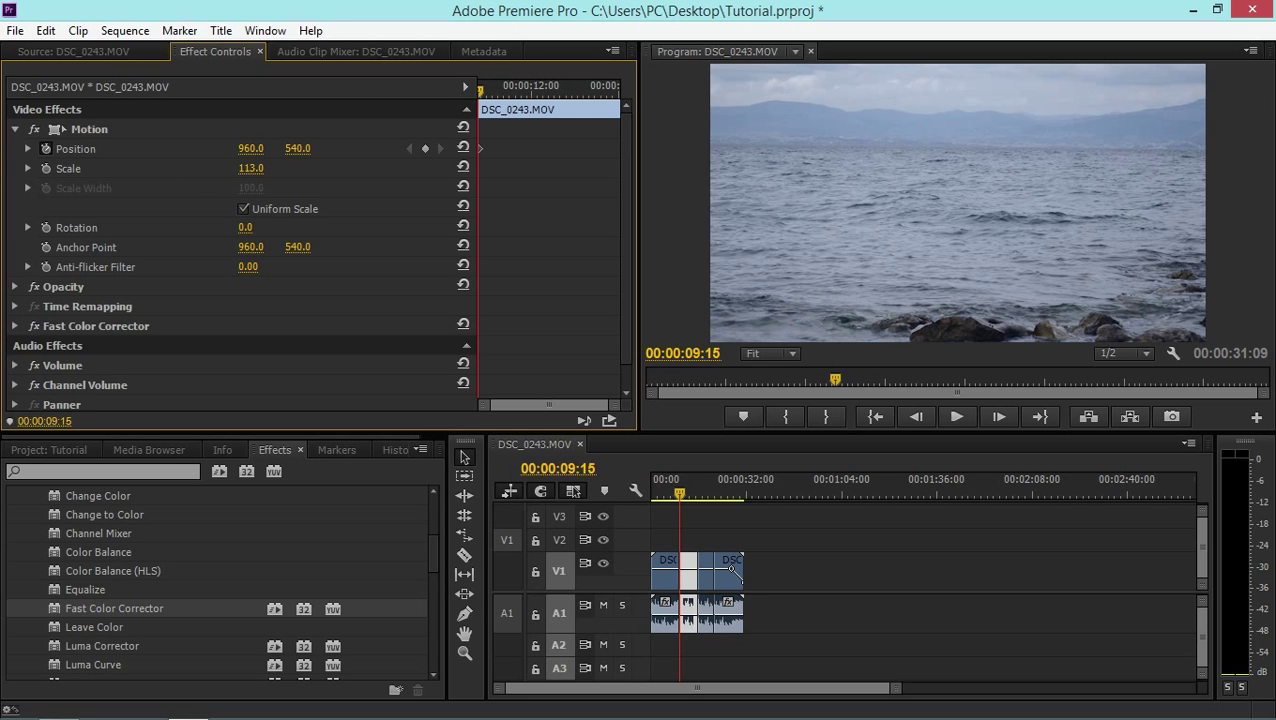
pyautogui.moveTo(243, 148); pyautogui.dragTo(544, 88)
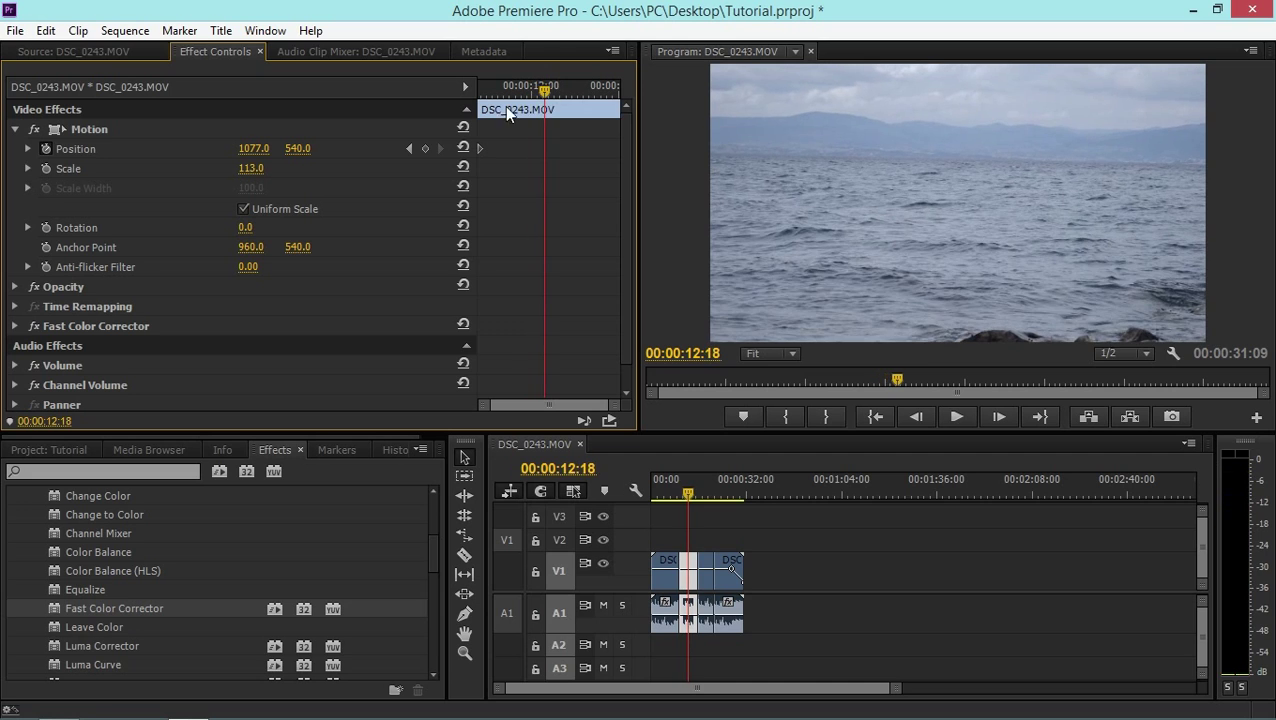
pyautogui.click(424, 149)
pyautogui.moveTo(253, 148); pyautogui.dragTo(80, 148)
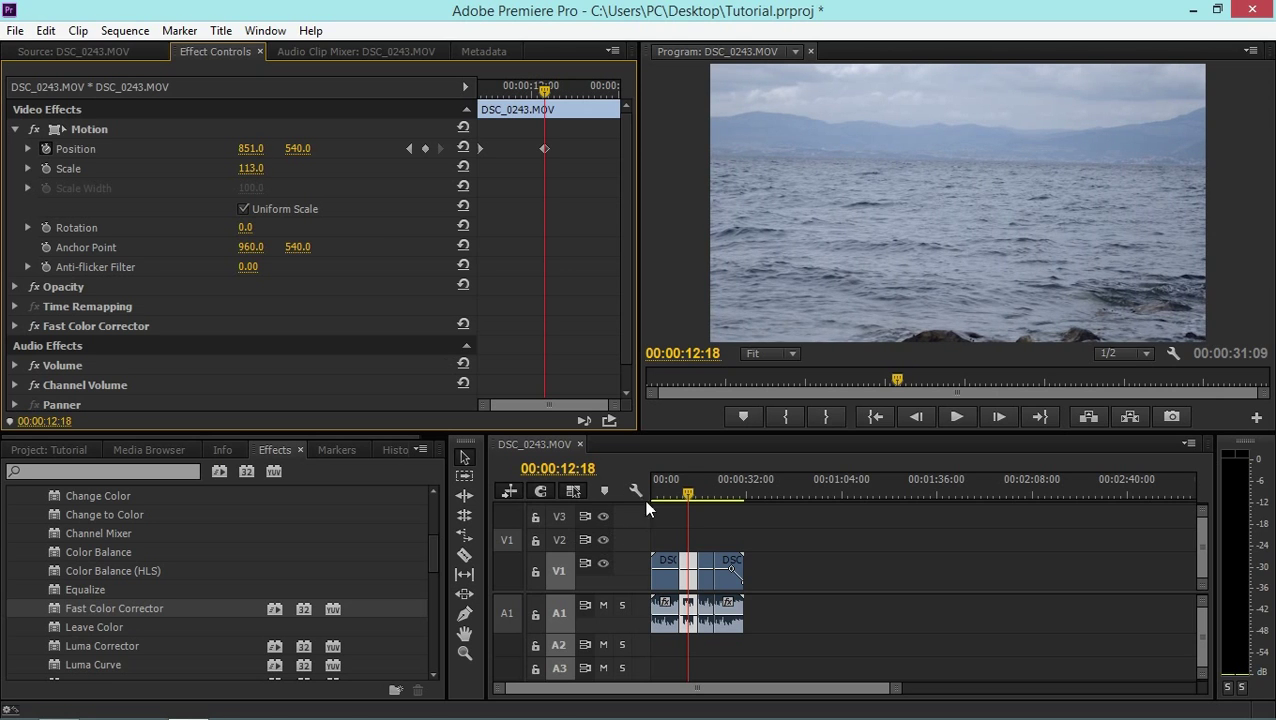
# Play the animated slide from just before it starts, then stop.
pyautogui.moveTo(686, 492); pyautogui.dragTo(678, 490)
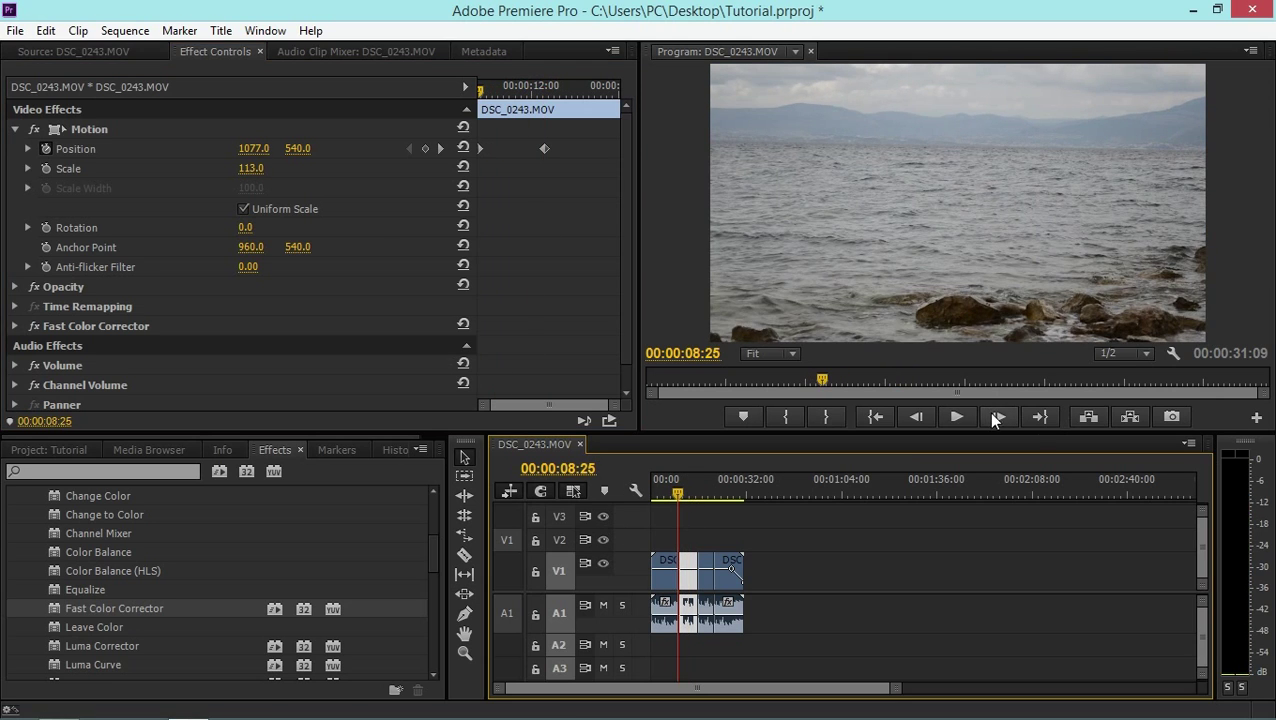
pyautogui.click(965, 425)
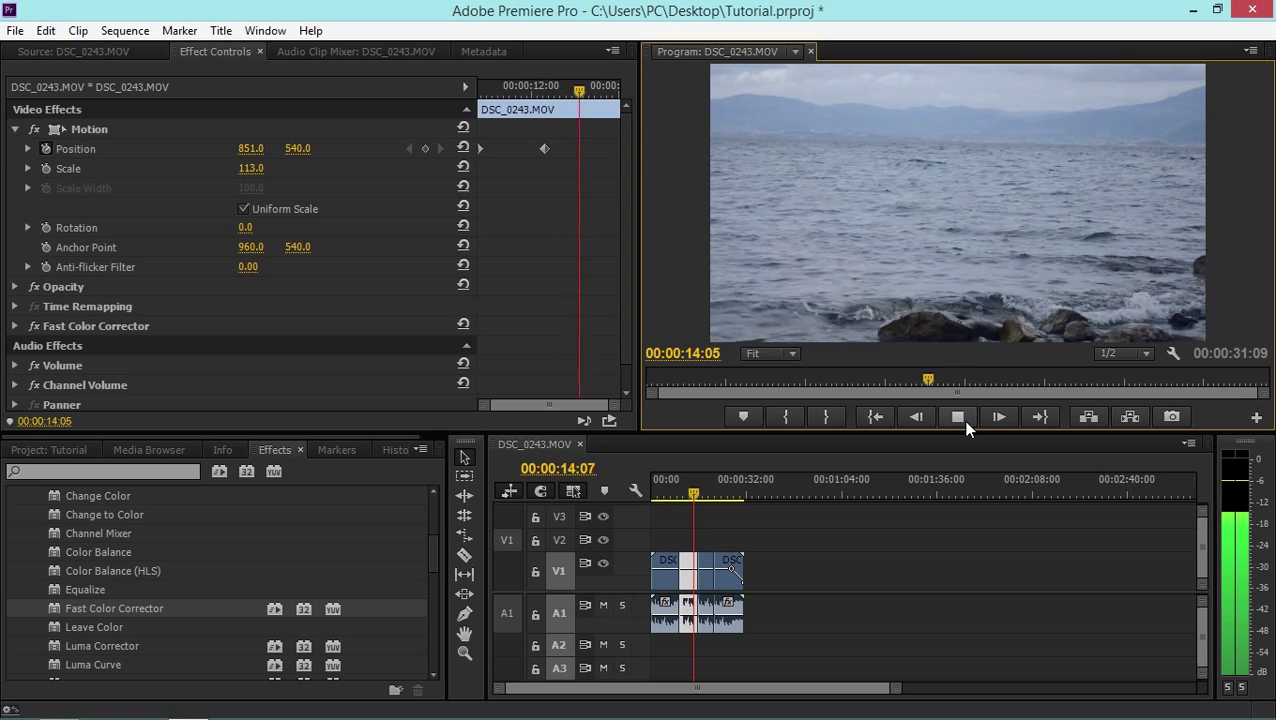
pyautogui.click(958, 417)
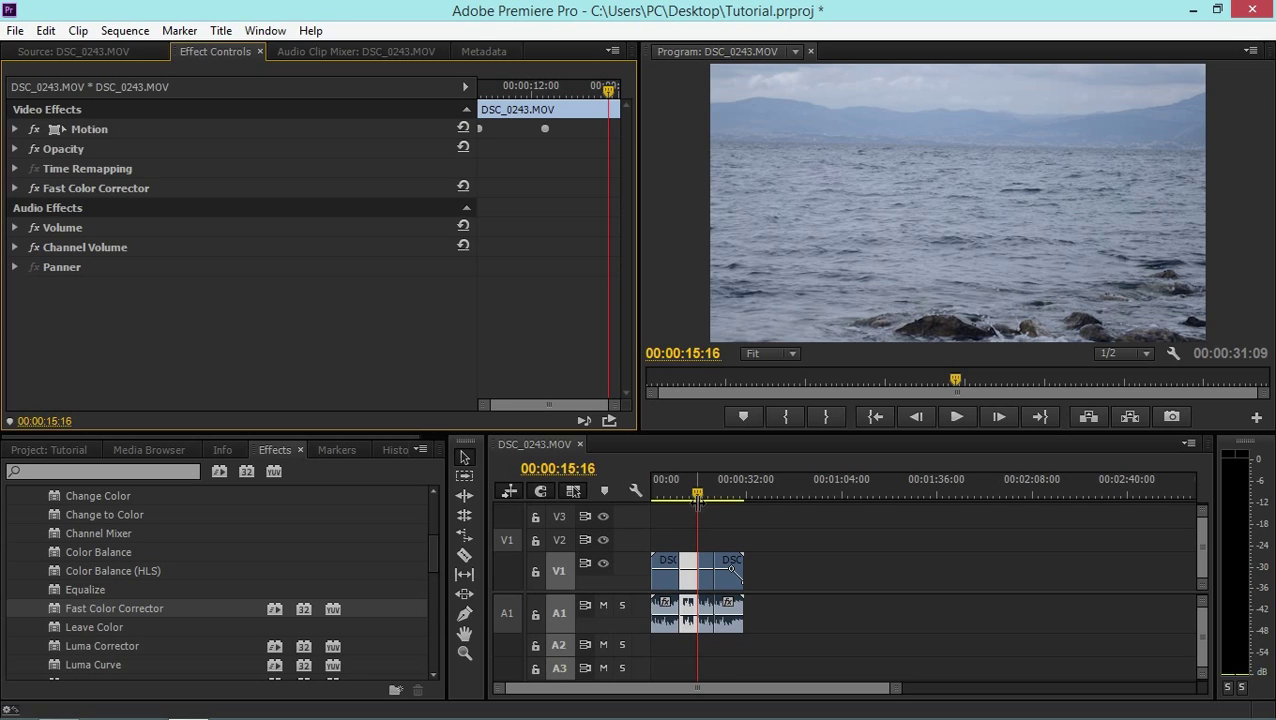
# Return to the sequence start, deselect the clip, and mark the Out point at the sequence end.
pyautogui.click(696, 487)
pyautogui.press('Home')
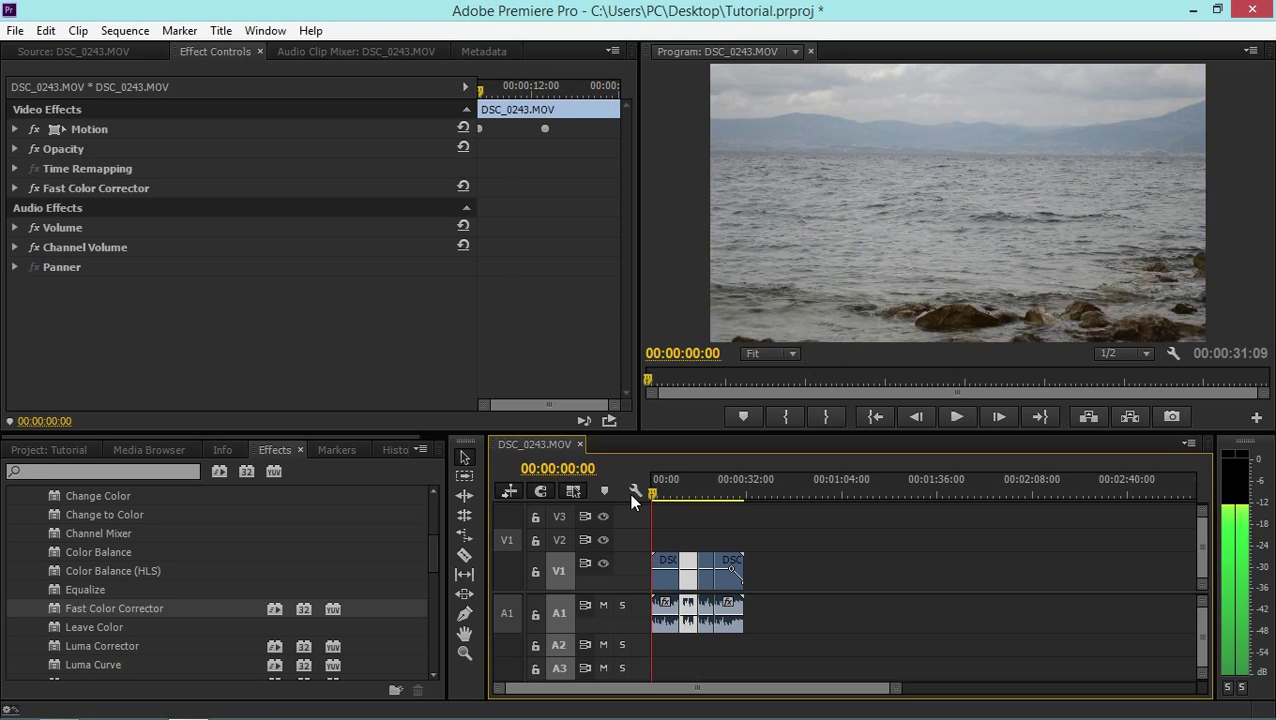
pyautogui.click(697, 514)
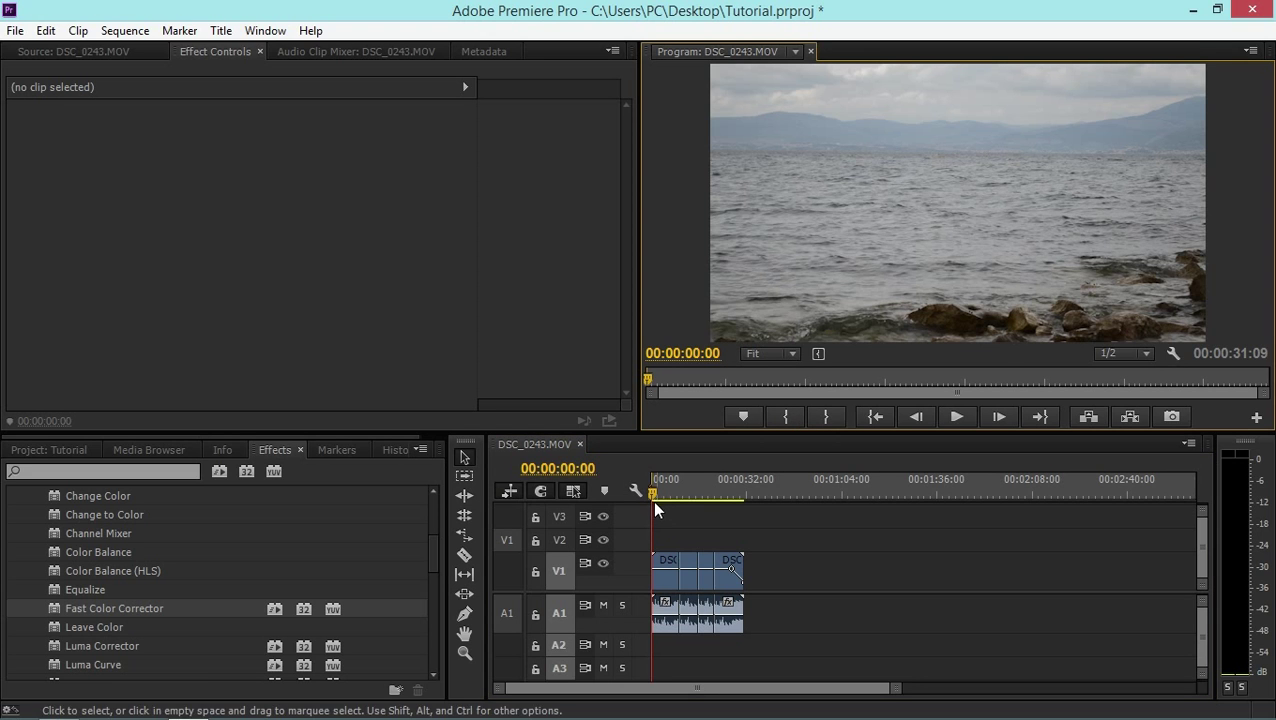
pyautogui.moveTo(649, 491); pyautogui.dragTo(741, 484)
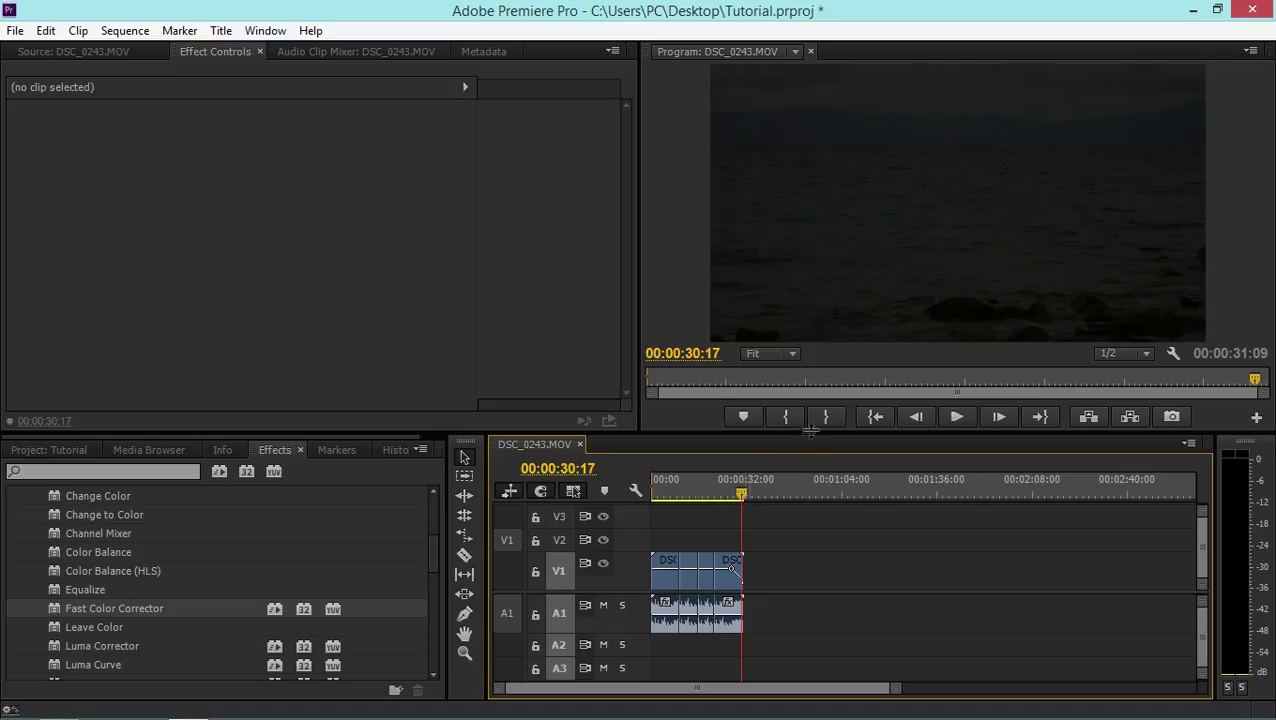
pyautogui.click(825, 418)
# Scrub back through the sequence and park the playhead at 00:00:04:12.
pyautogui.click(739, 494)
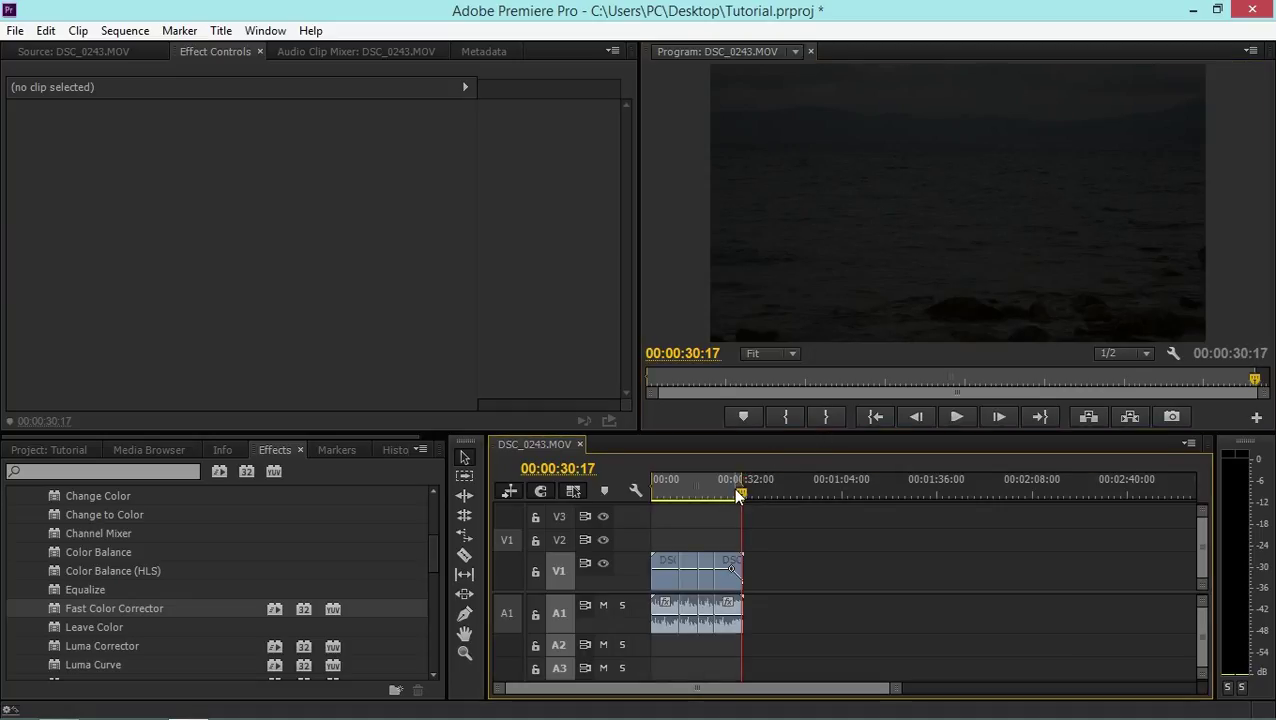
pyautogui.moveTo(739, 494)
pyautogui.mouseDown()
pyautogui.moveTo(716, 484)
pyautogui.moveTo(741, 492)
pyautogui.mouseUp()
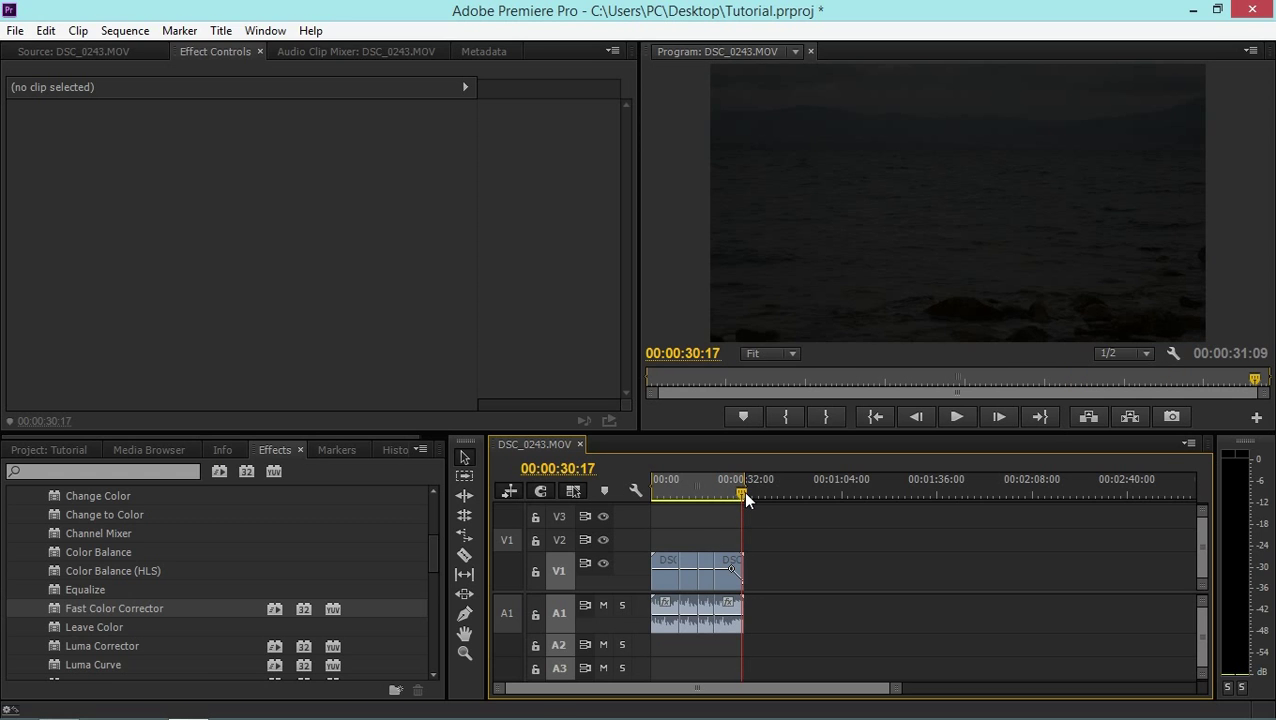
pyautogui.moveTo(741, 492); pyautogui.dragTo(655, 490)
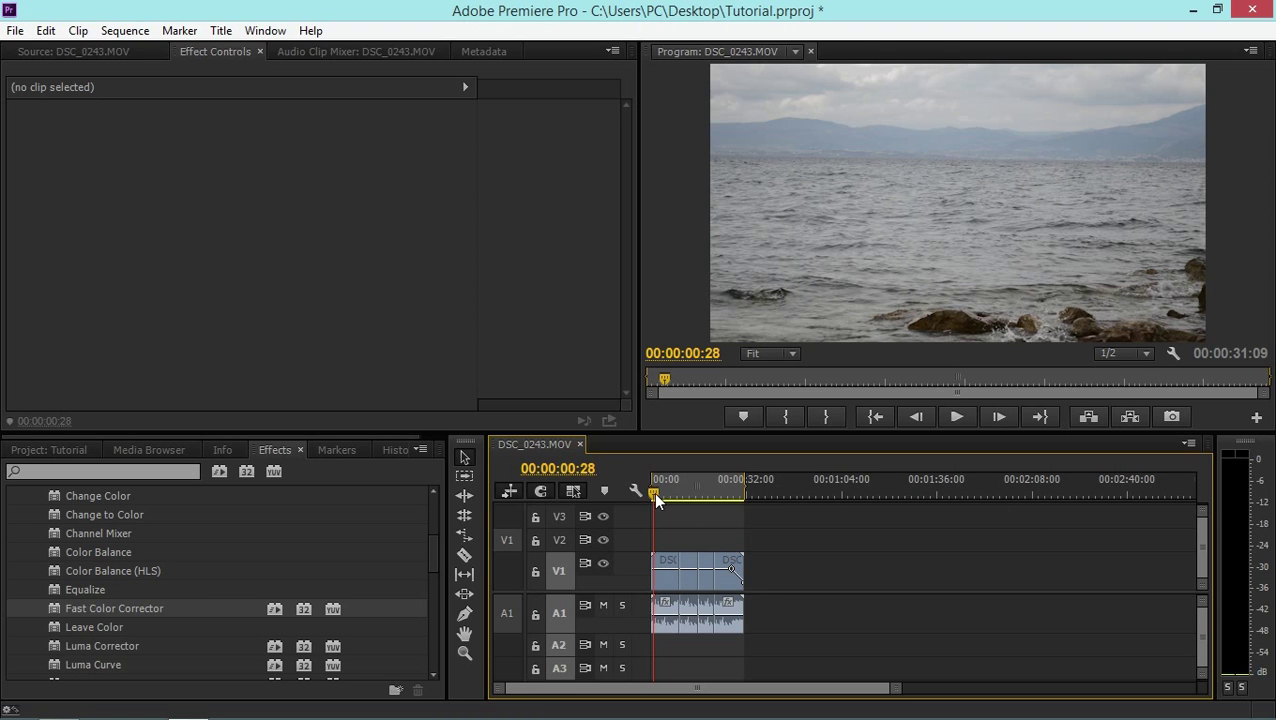
pyautogui.moveTo(653, 490); pyautogui.dragTo(665, 490)
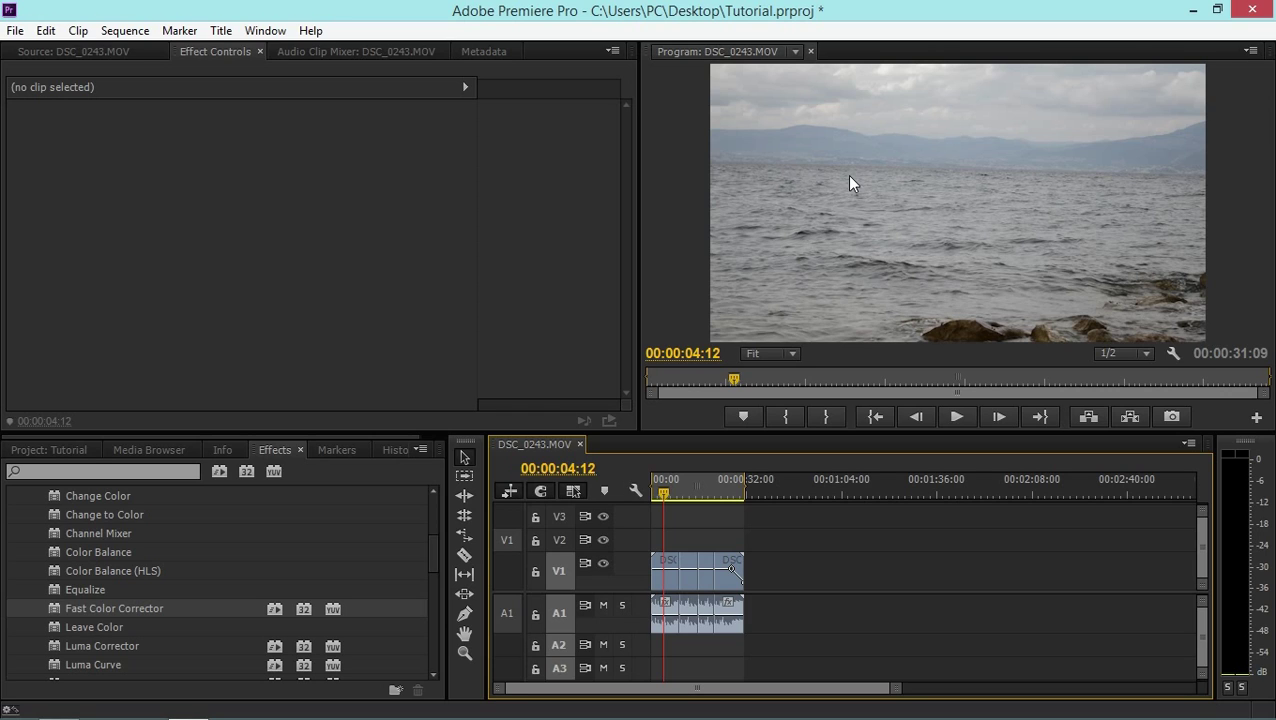
# Export the 00:00:04:12 frame as a JPEG still to the Desktop, importing it into the project.
pyautogui.click(1170, 417)
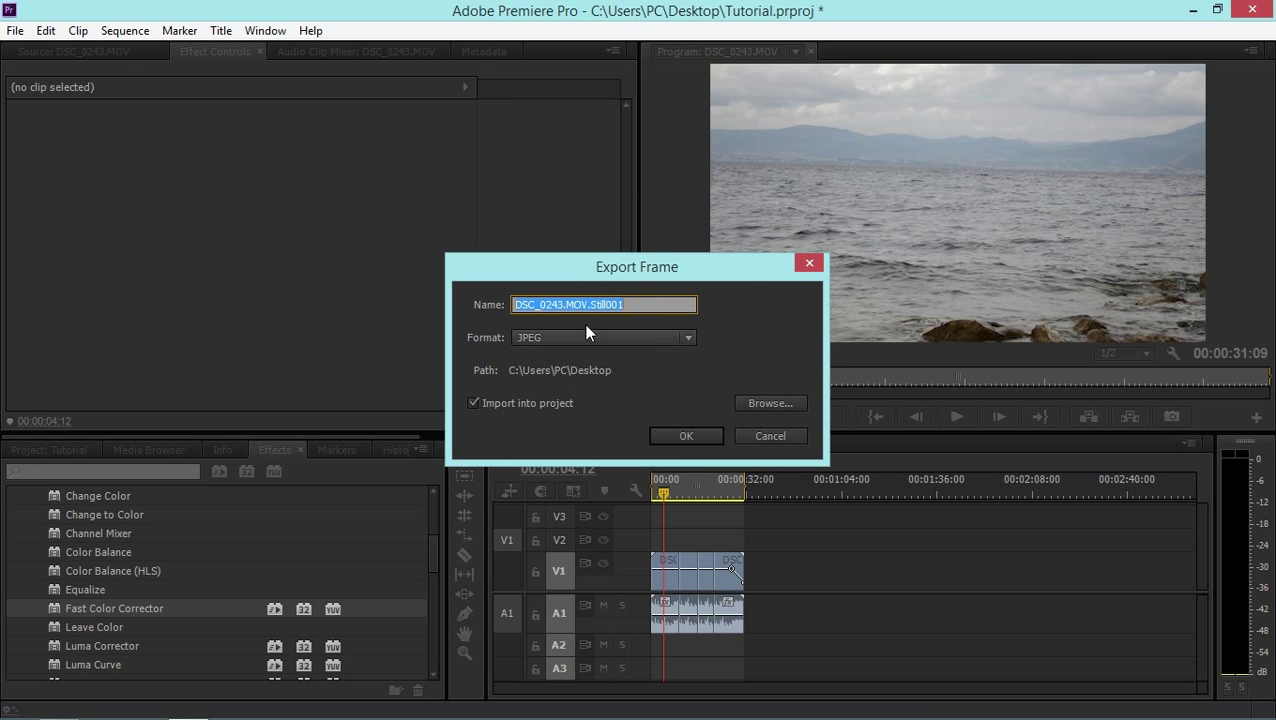
pyautogui.click(626, 336)
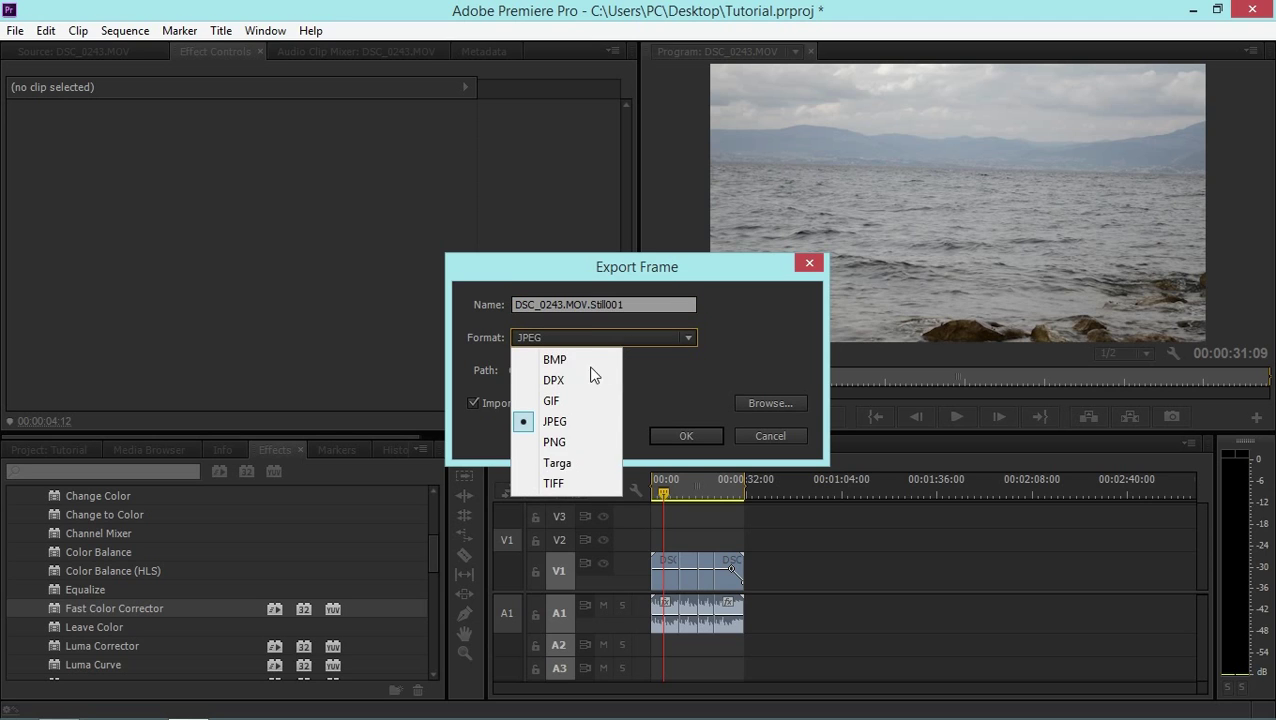
pyautogui.click(657, 338)
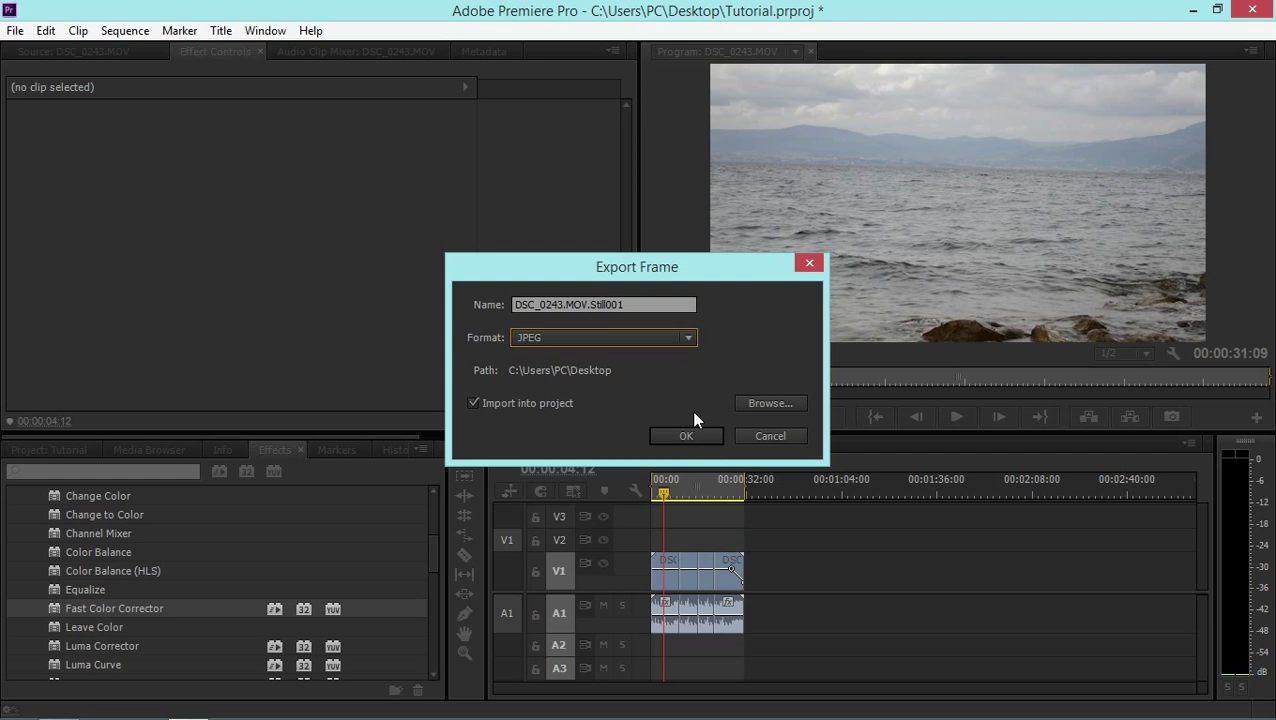
pyautogui.click(688, 436)
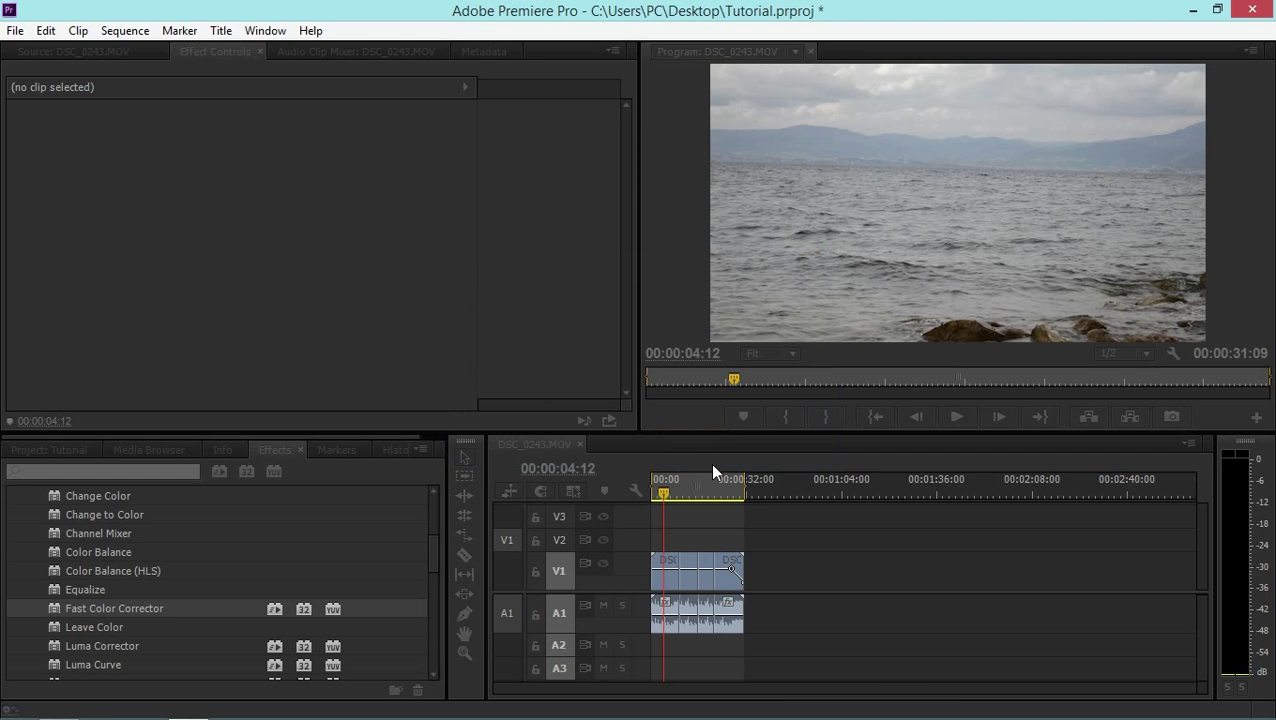
pyautogui.click(733, 518)
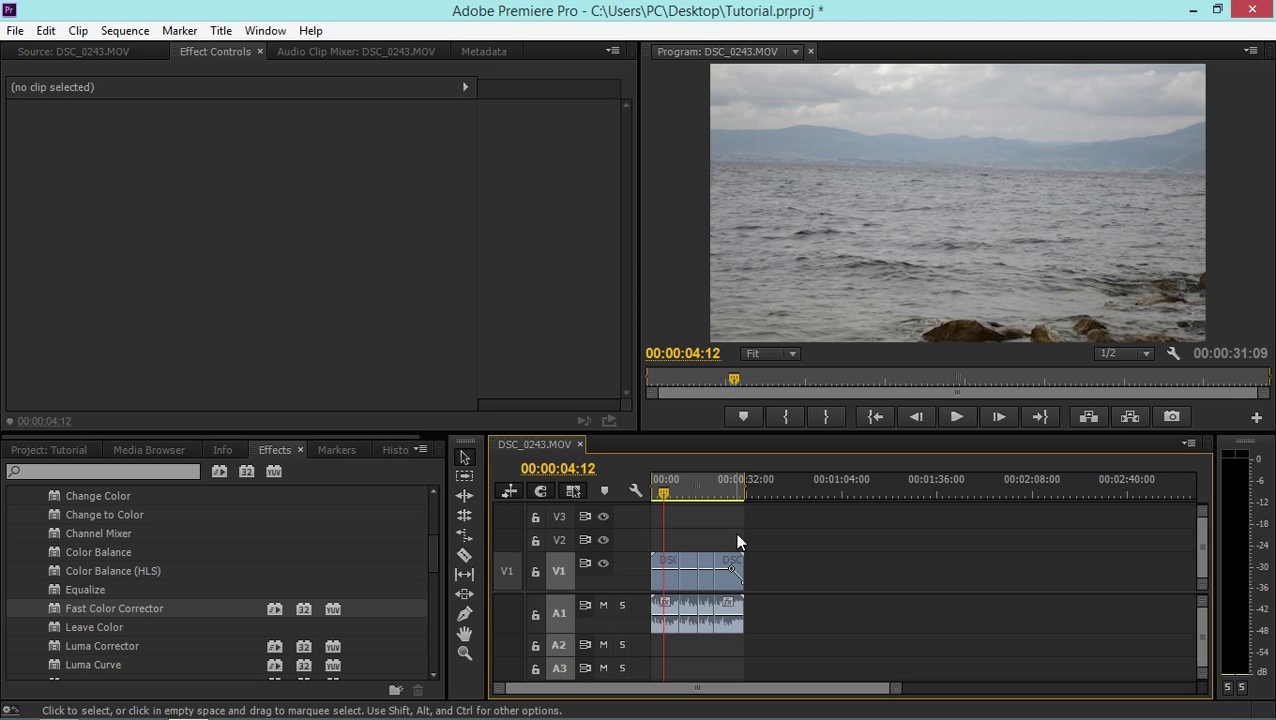
# Open File > Export > Media and set Source Range to Sequence In/Out.
pyautogui.click(22, 31)
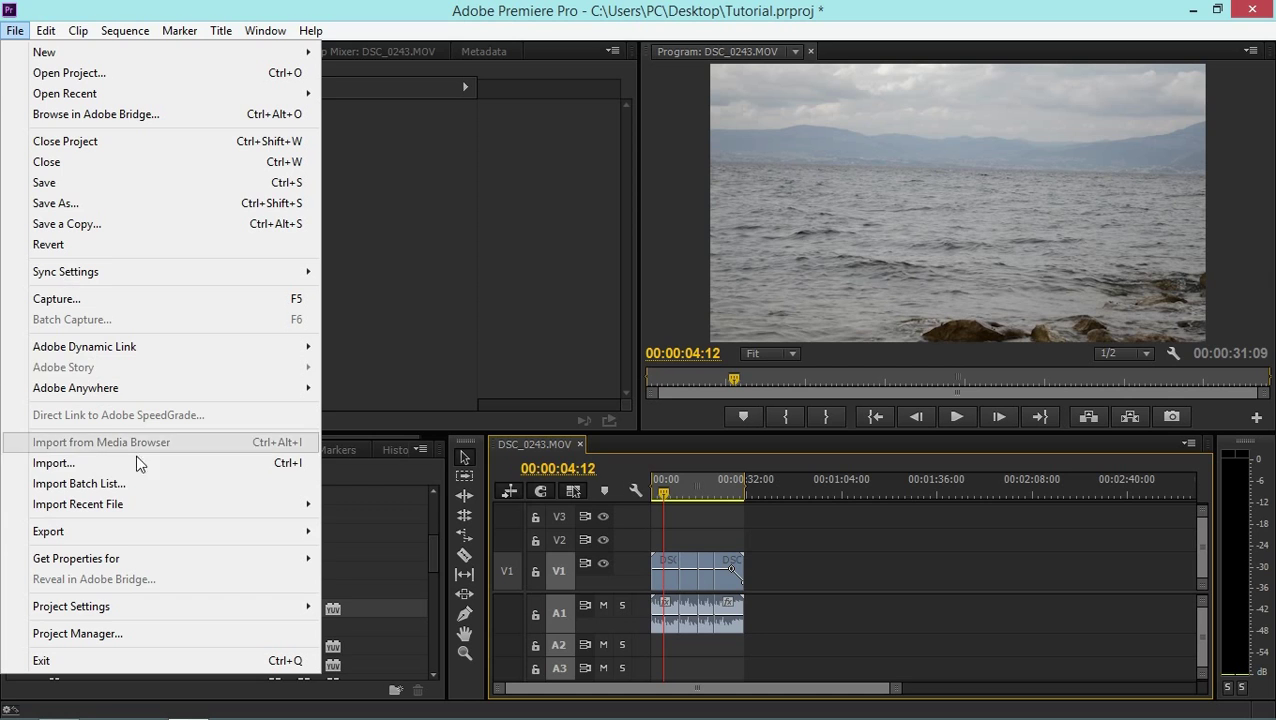
pyautogui.moveTo(305, 531)
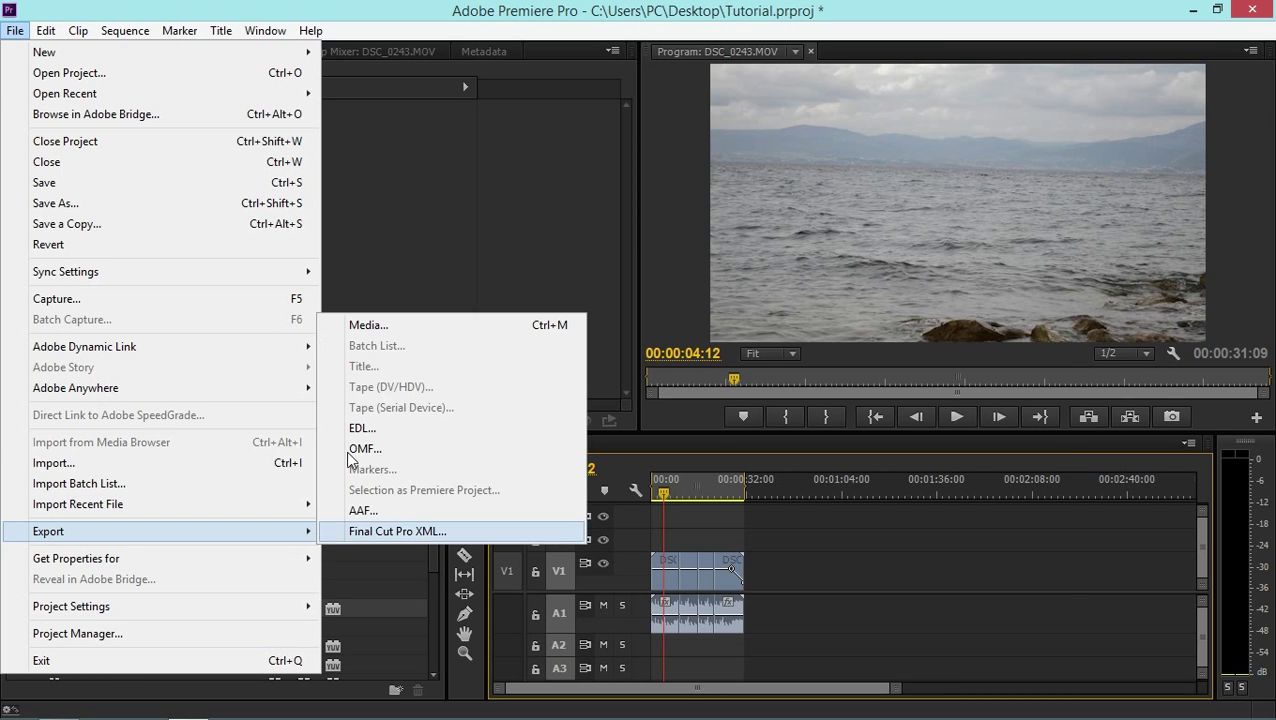
pyautogui.click(354, 328)
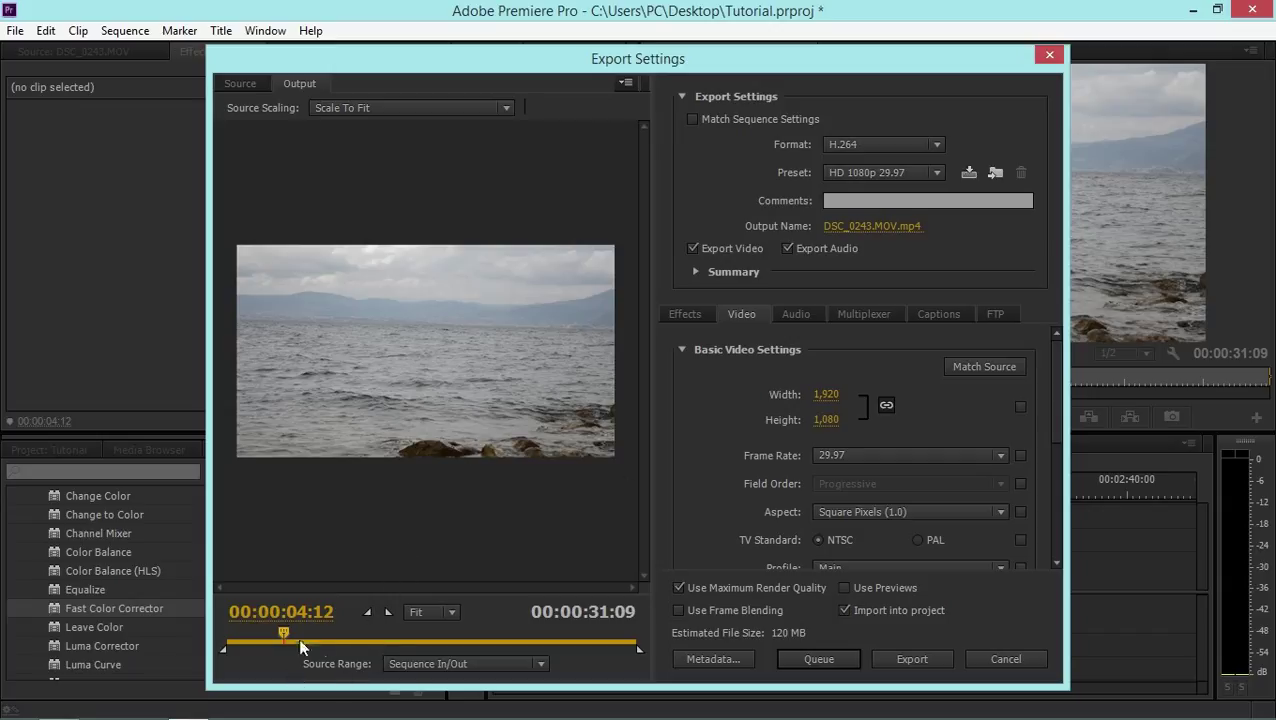
pyautogui.click(408, 664)
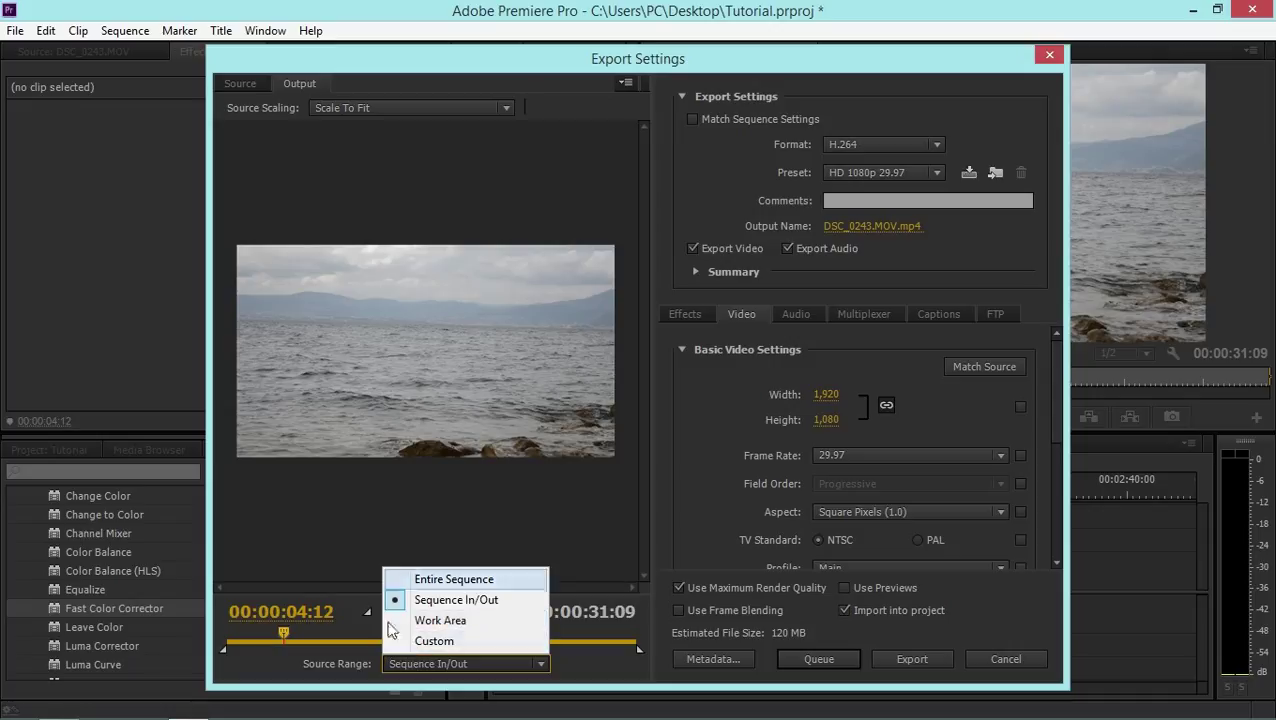
pyautogui.click(419, 601)
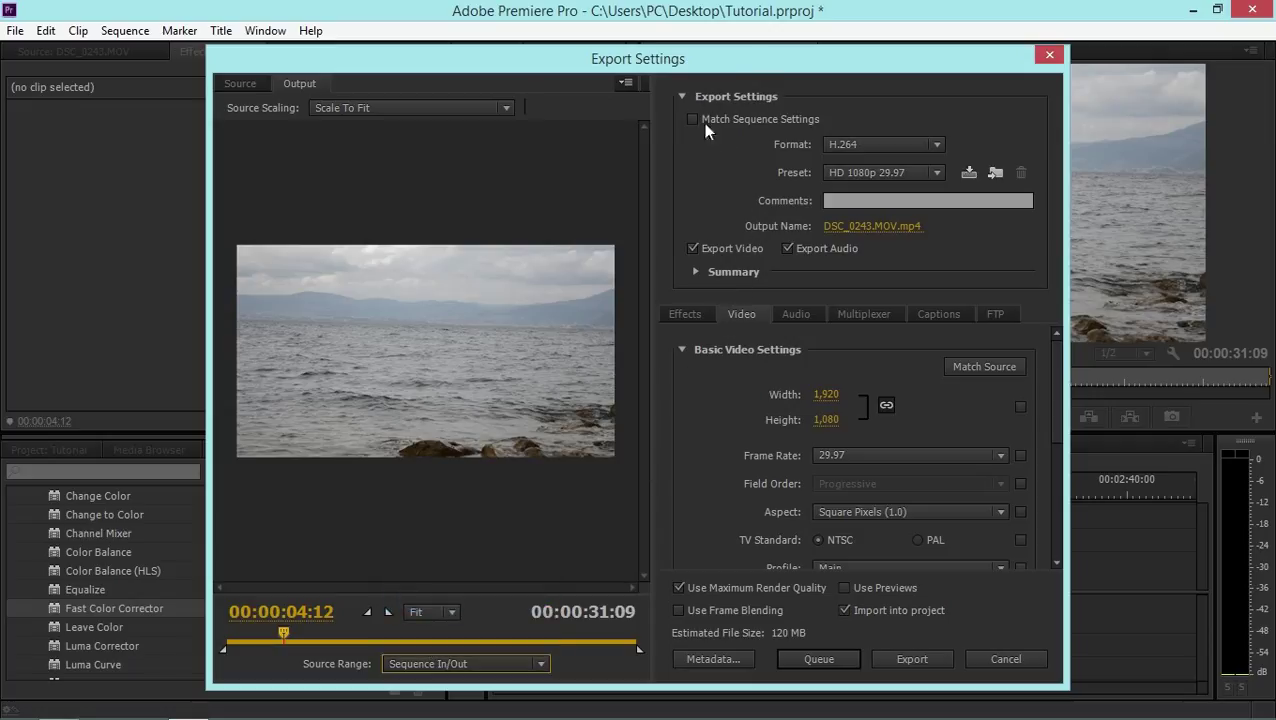
# Set the export format to H.264 with the YouTube HD 1080p 29.97 preset.
pyautogui.click(853, 145)
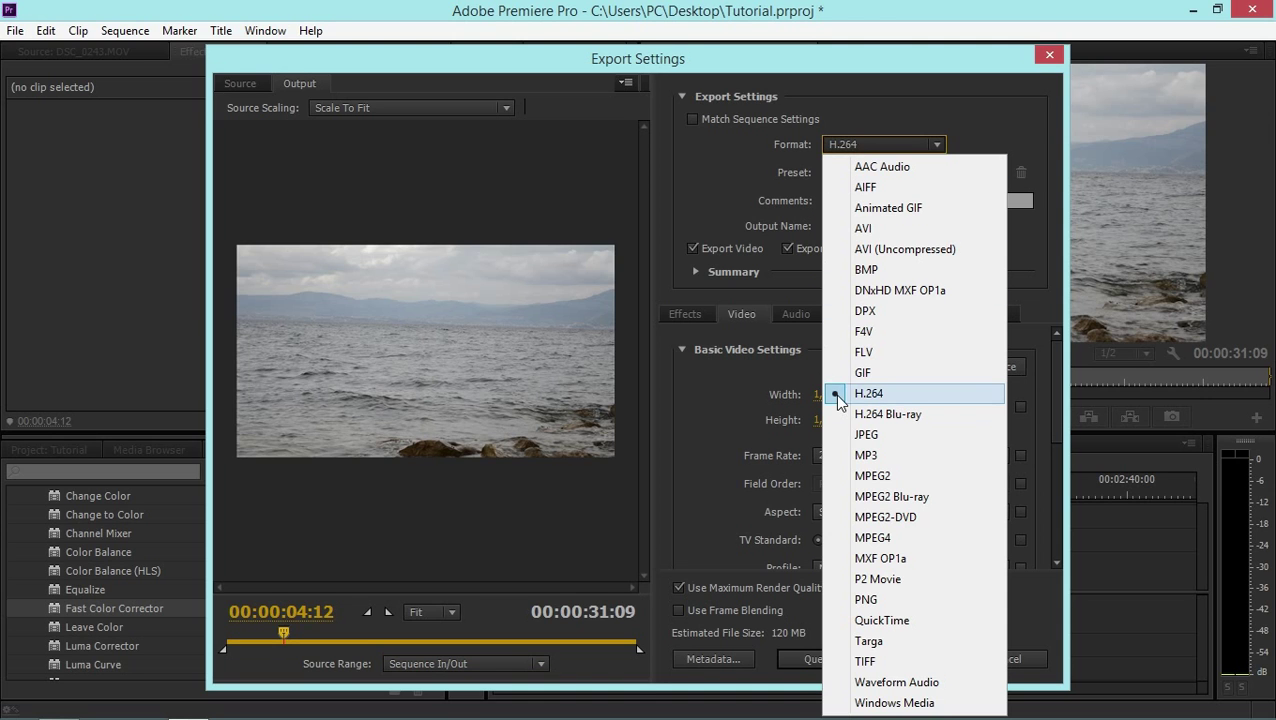
pyautogui.click(880, 403)
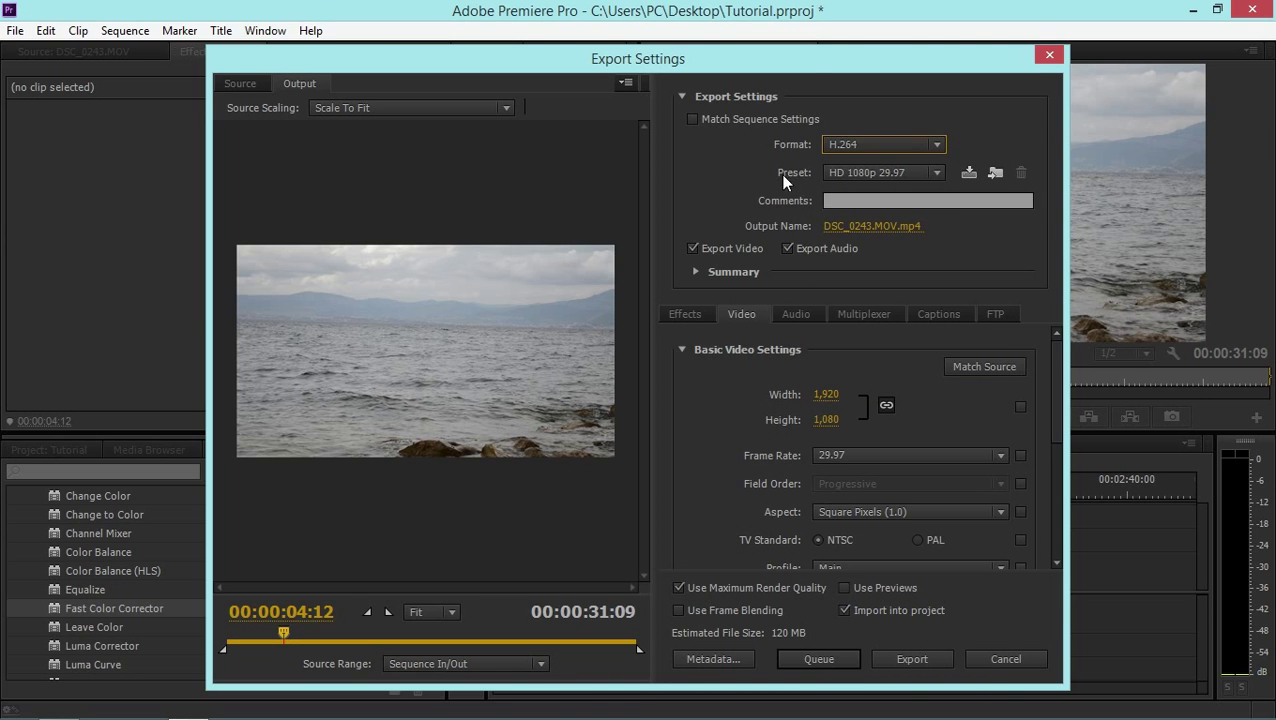
pyautogui.click(835, 173)
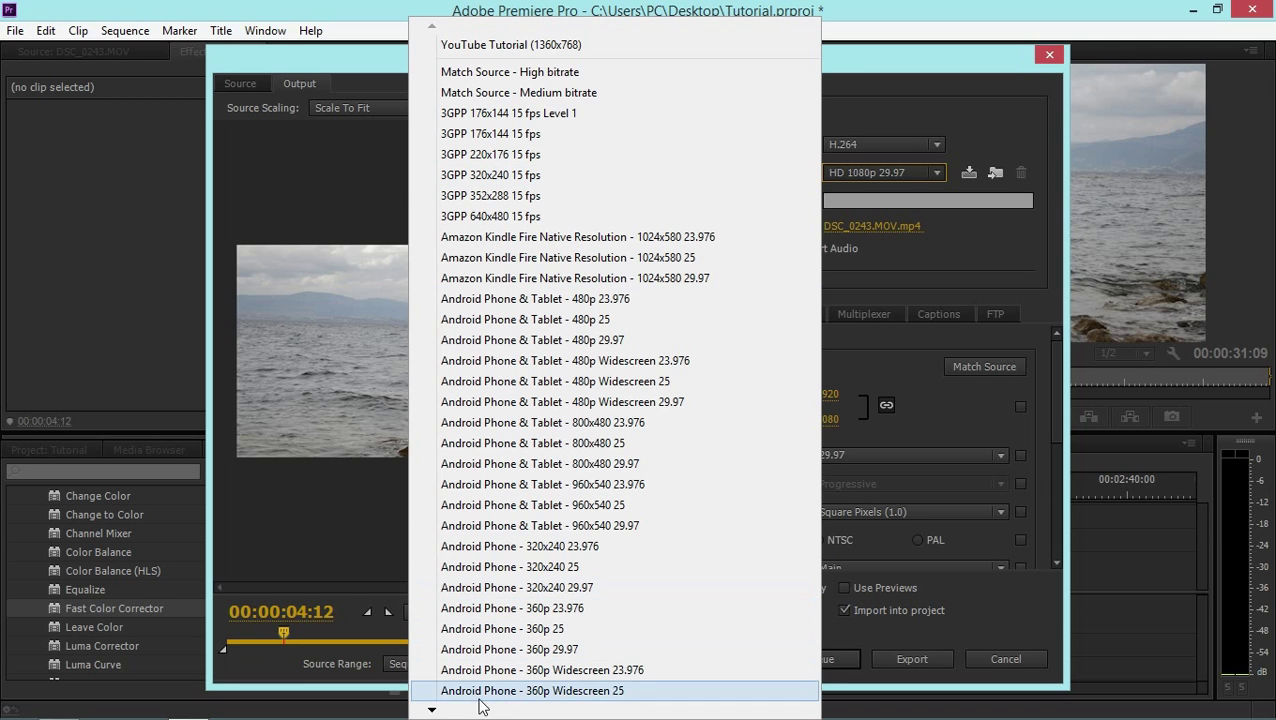
pyautogui.moveTo(432, 709)
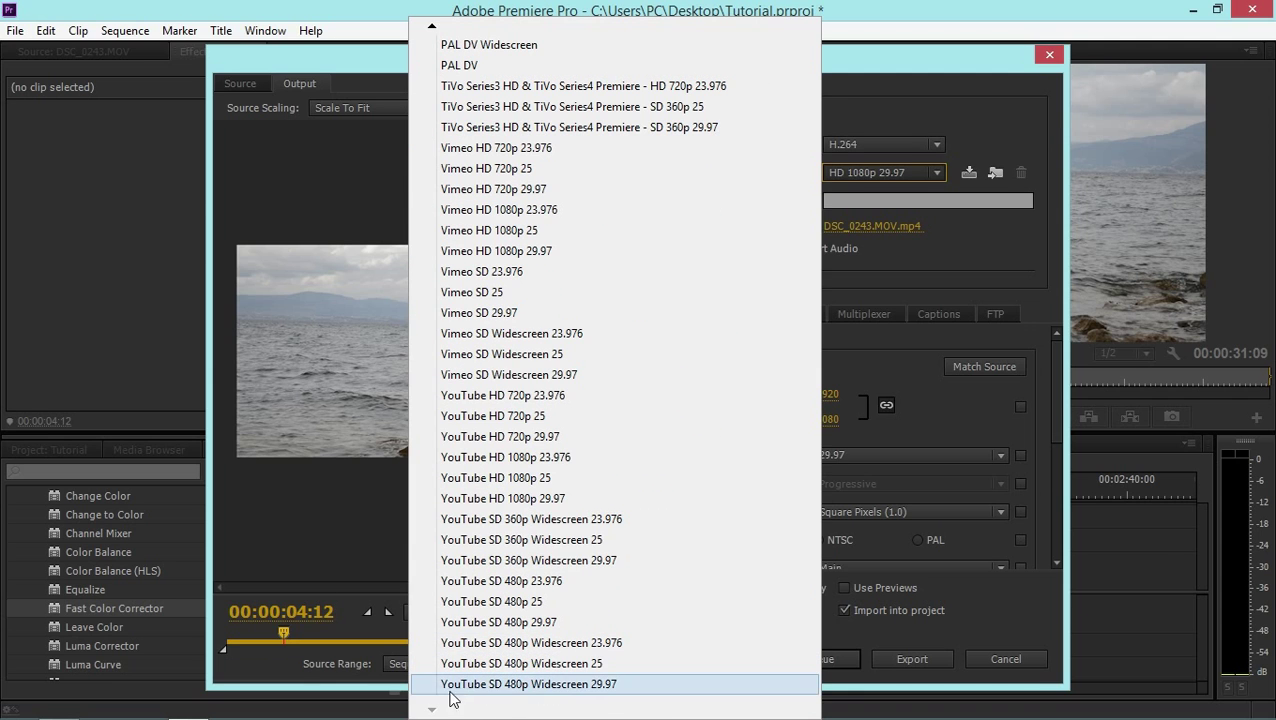
pyautogui.click(539, 500)
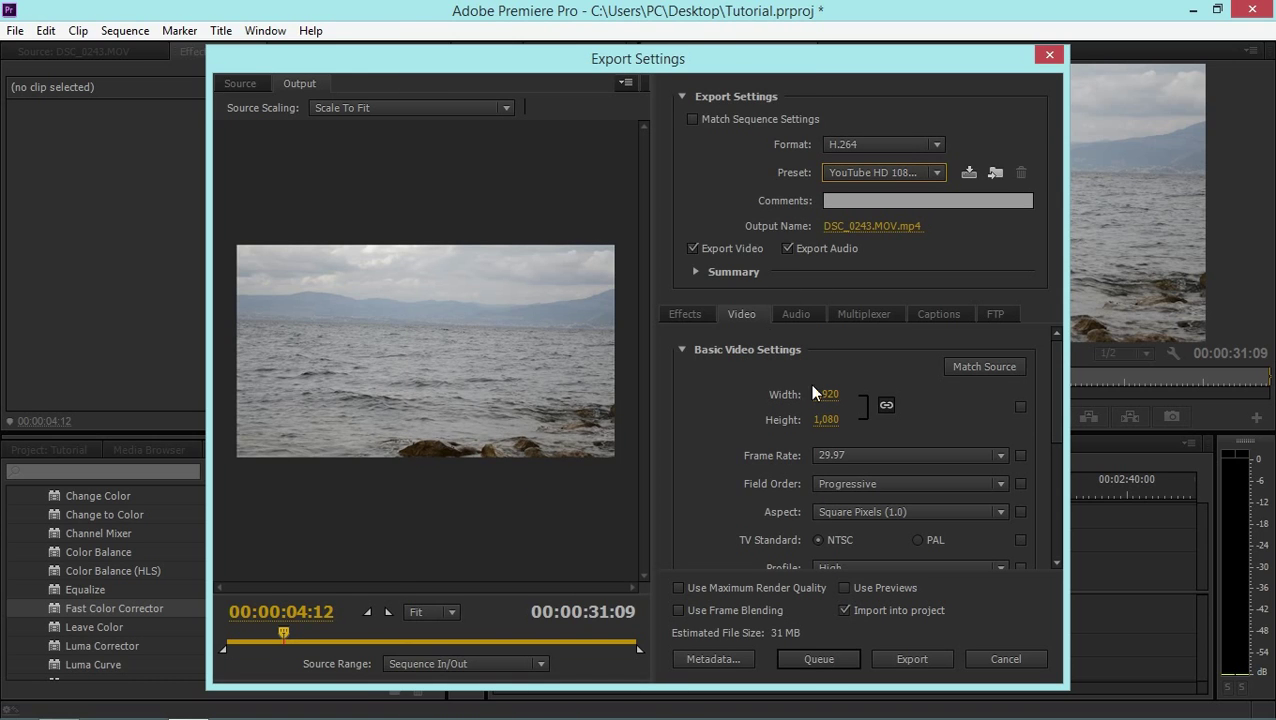
pyautogui.moveTo(1058, 385); pyautogui.dragTo(932, 410)
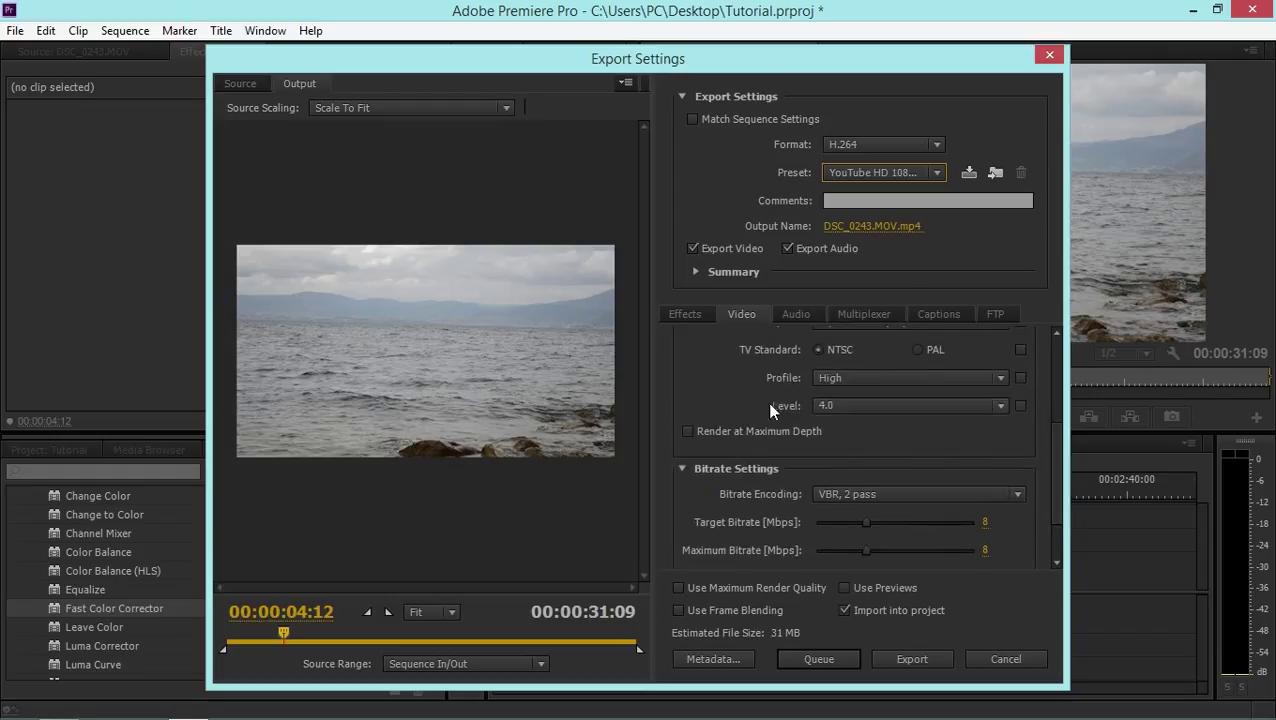
# Raise the encoding level to 5.1 and set the frame rate back to 29.97 fps.
pyautogui.click(836, 407)
pyautogui.click(832, 389)
pyautogui.scroll(3, 966, 493)
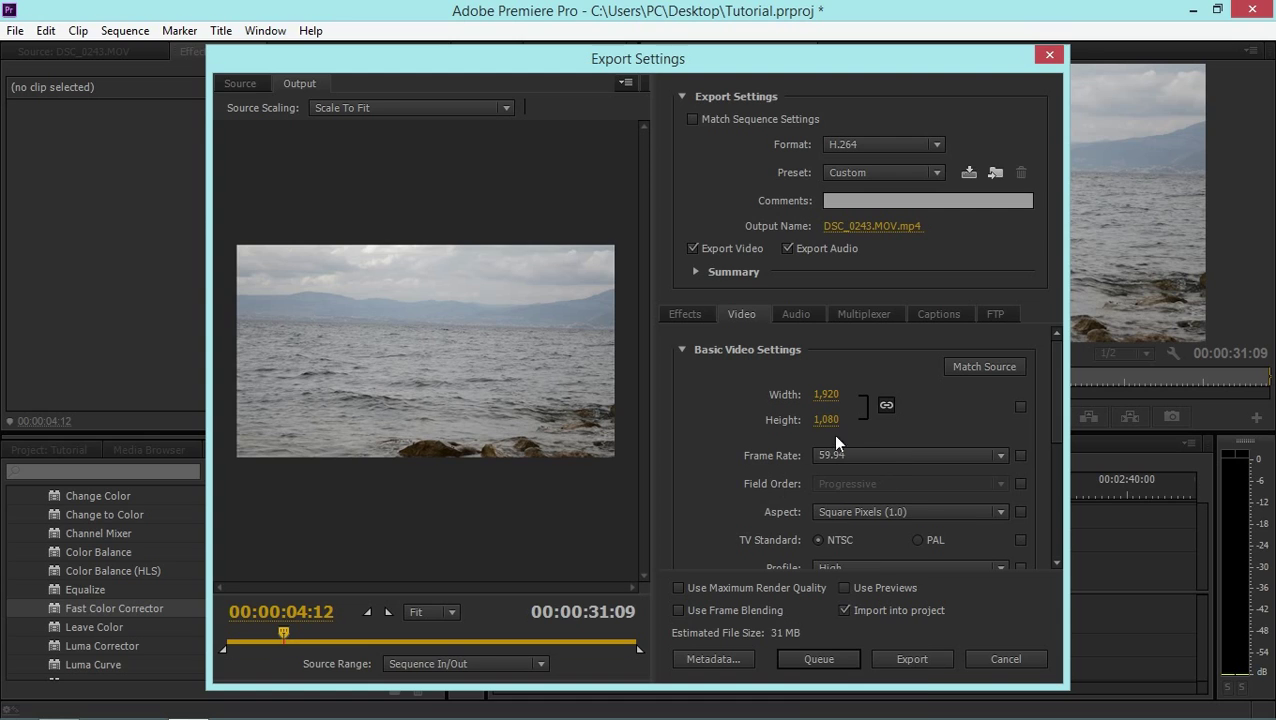
pyautogui.click(868, 455)
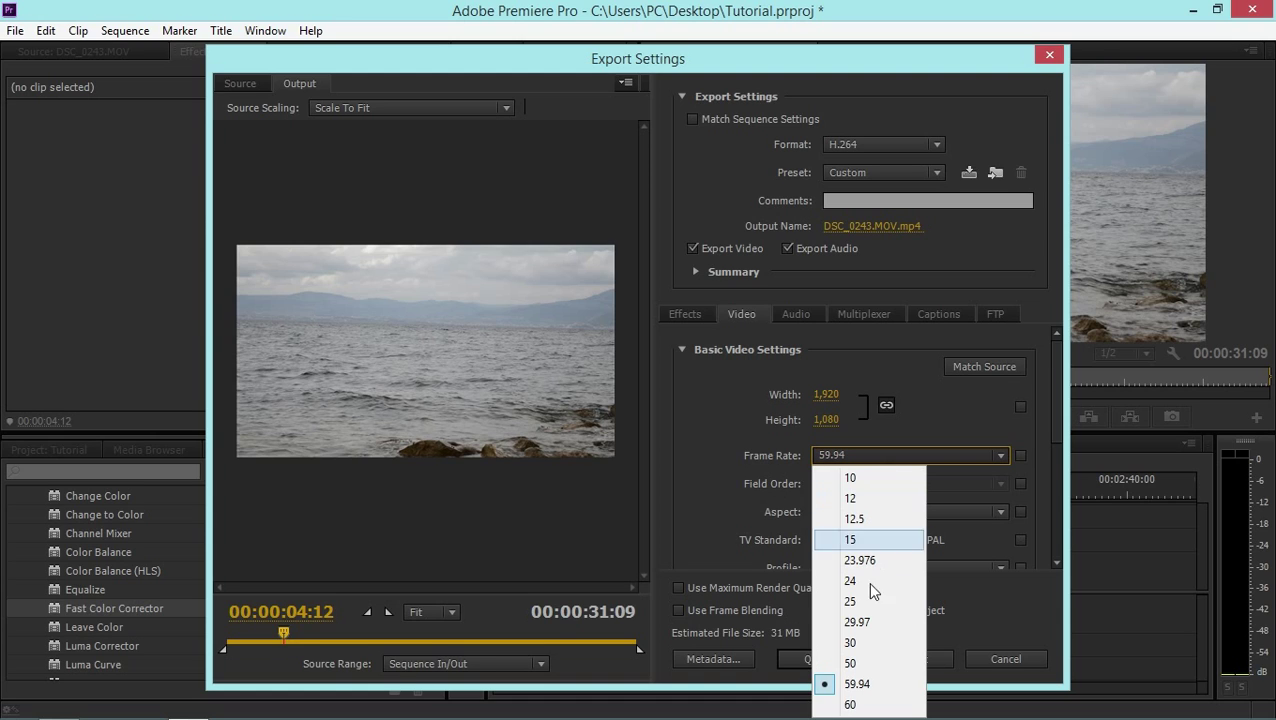
pyautogui.click(858, 622)
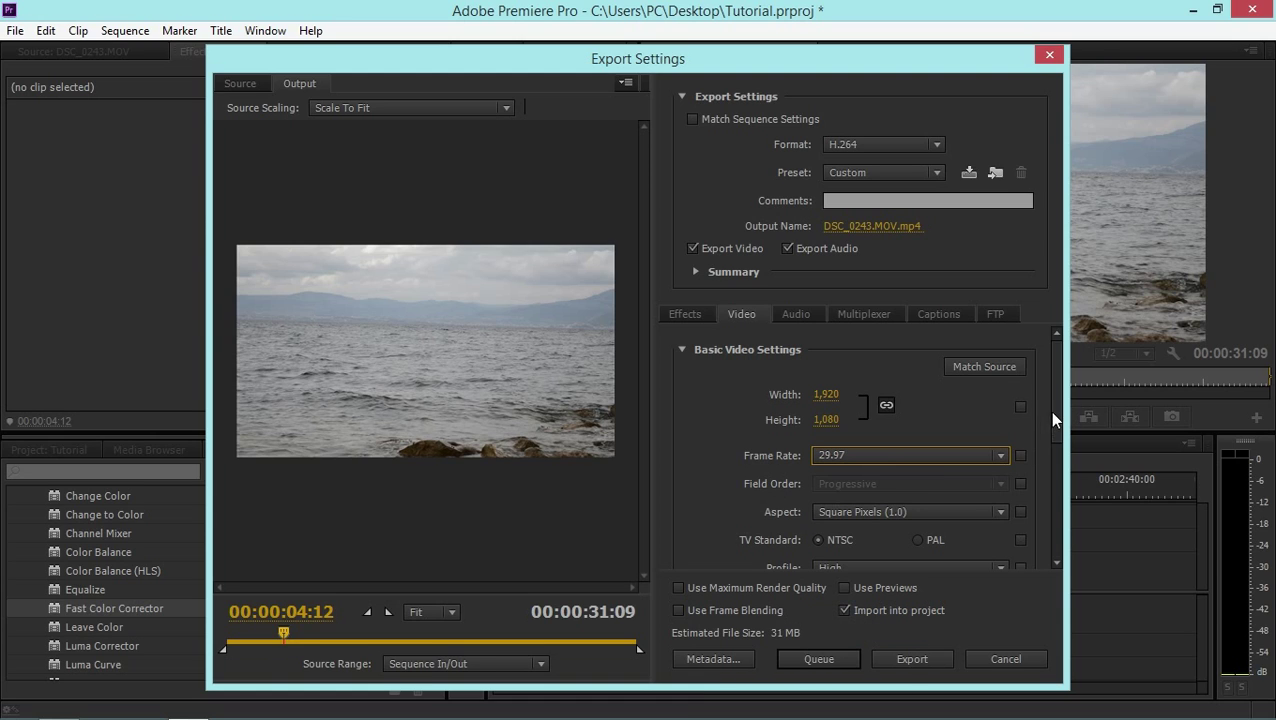
pyautogui.moveTo(1060, 410); pyautogui.dragTo(1048, 535)
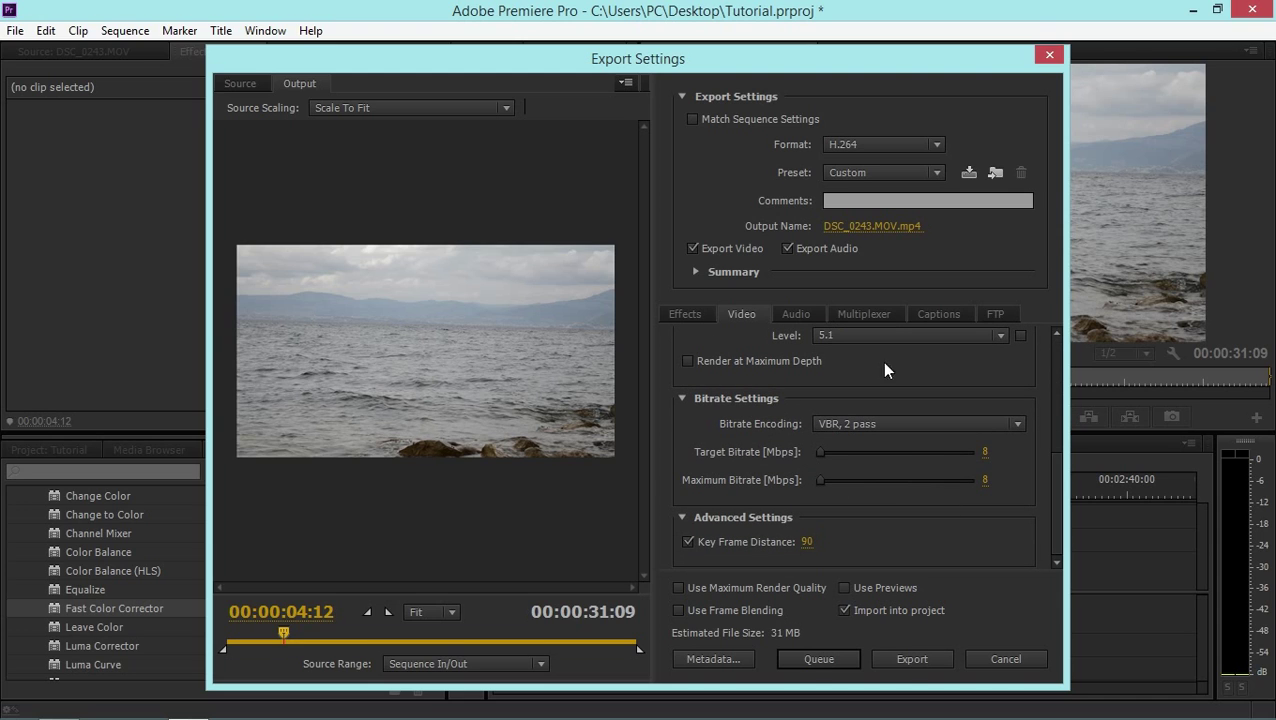
# Keep VBR 2-pass encoding and raise the target bitrate to 34.77 Mbps (47.26 maximum).
pyautogui.click(826, 428)
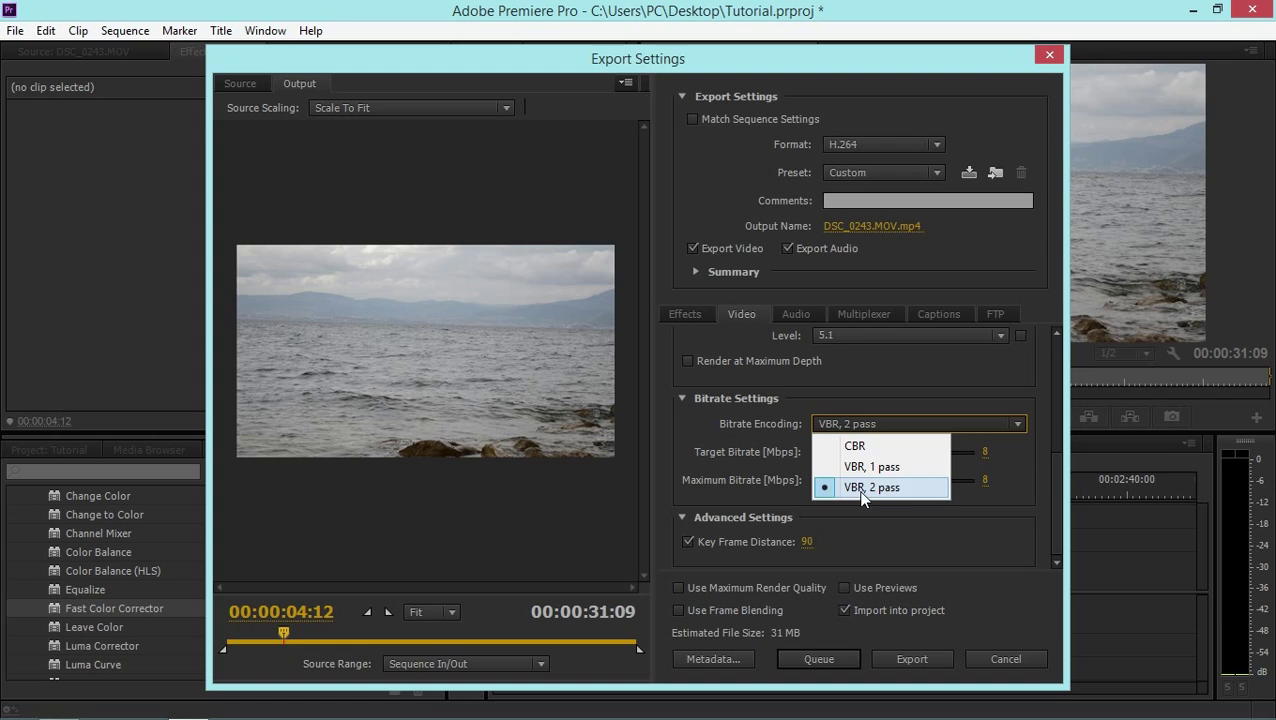
pyautogui.click(893, 489)
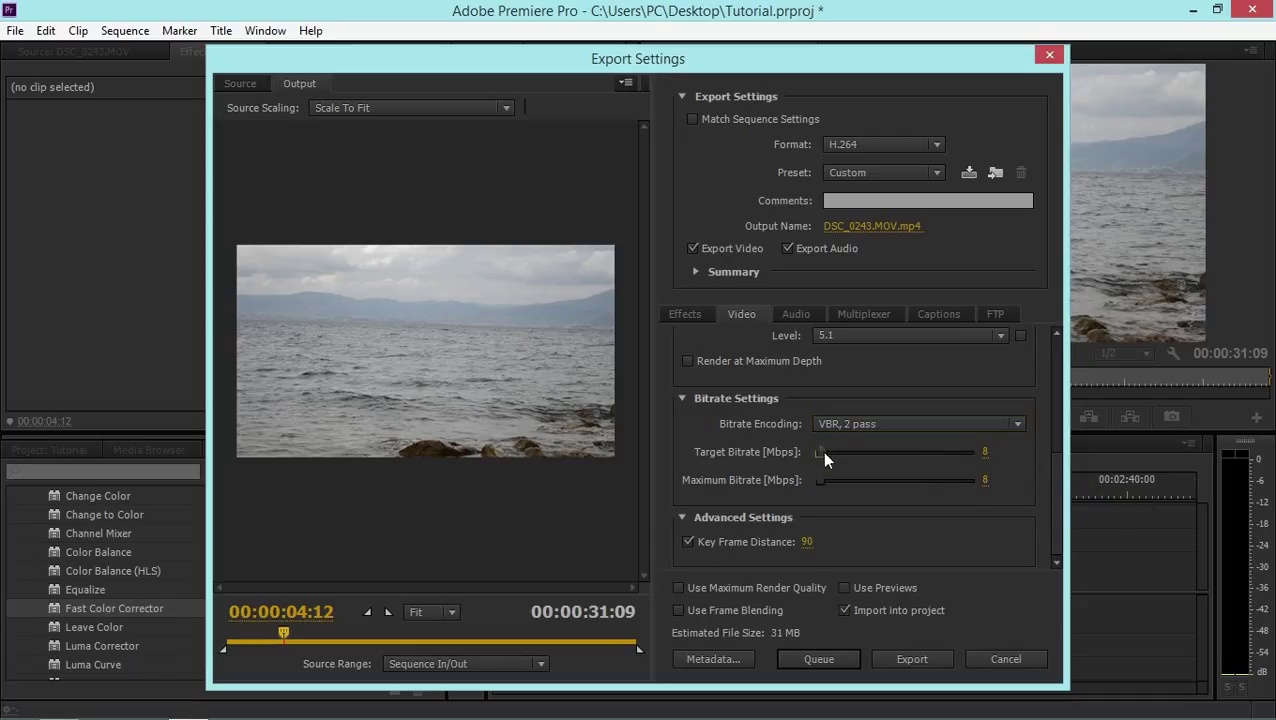
pyautogui.moveTo(821, 452); pyautogui.dragTo(833, 453)
pyautogui.moveTo(1054, 490); pyautogui.dragTo(1053, 400)
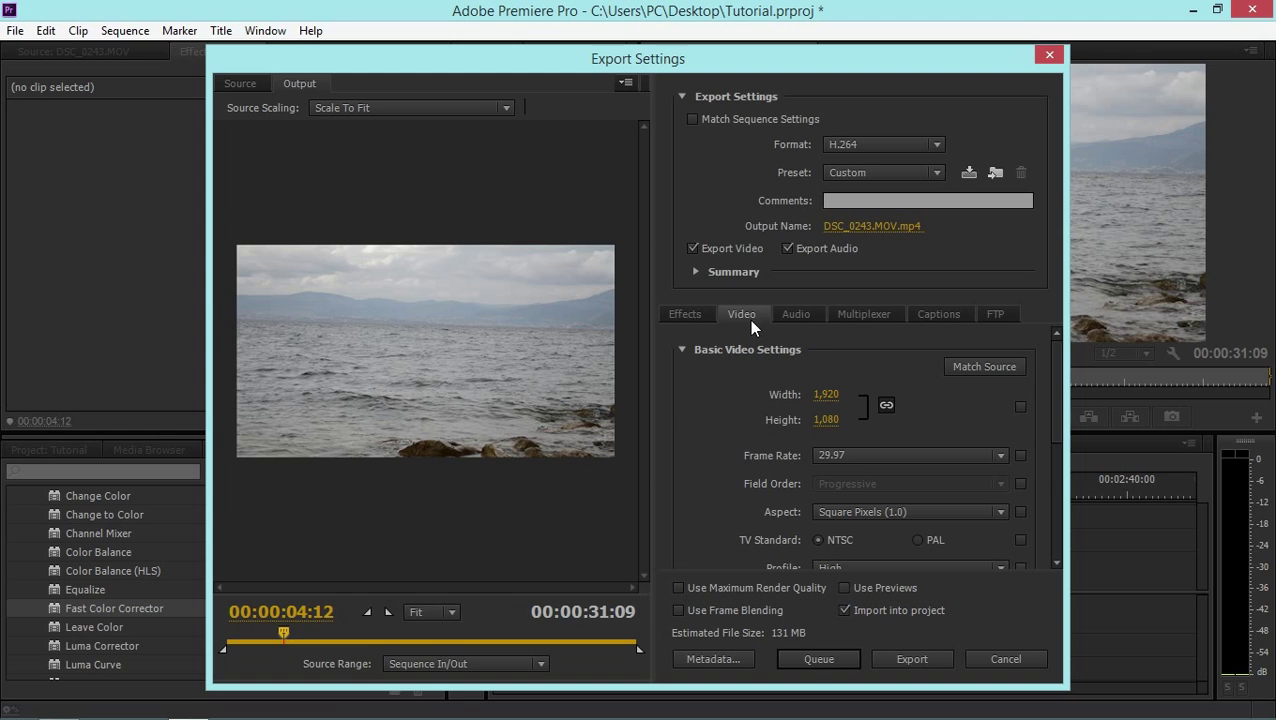
# On the Audio tab, keep AAC stereo at 48000 Hz with a 320 kbps bitrate.
pyautogui.click(796, 316)
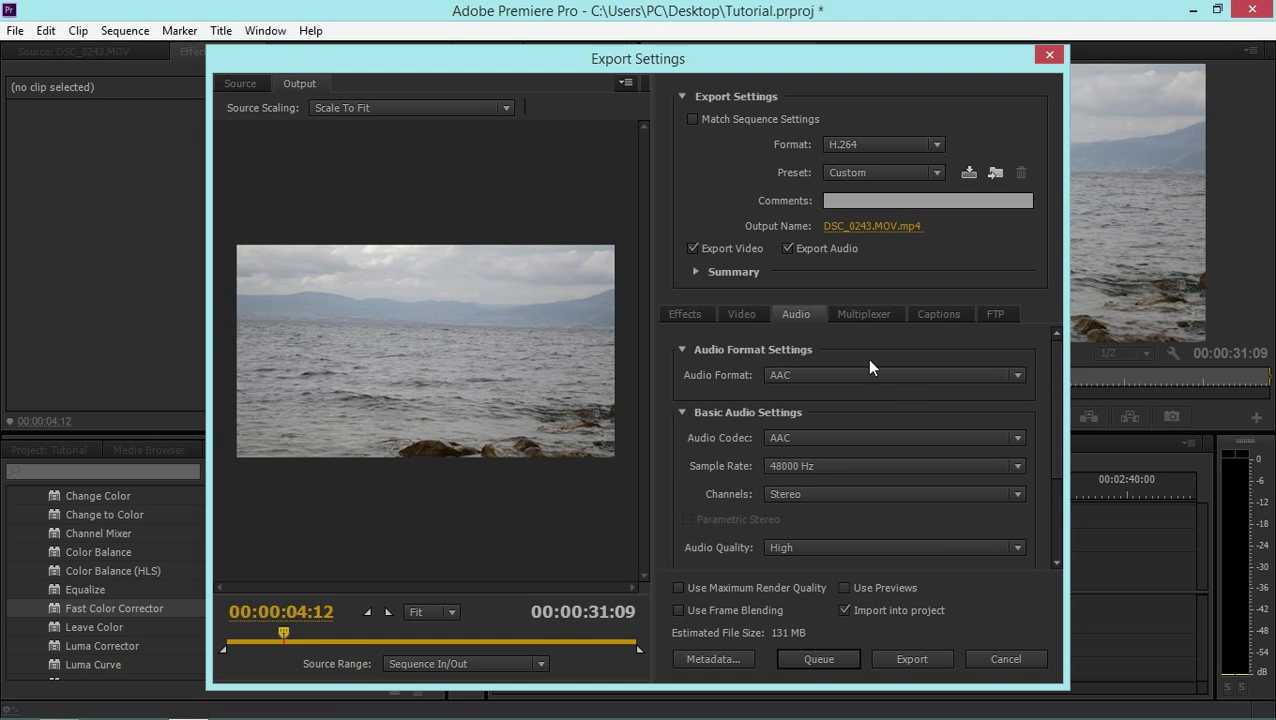
pyautogui.moveTo(1055, 455); pyautogui.dragTo(1059, 526)
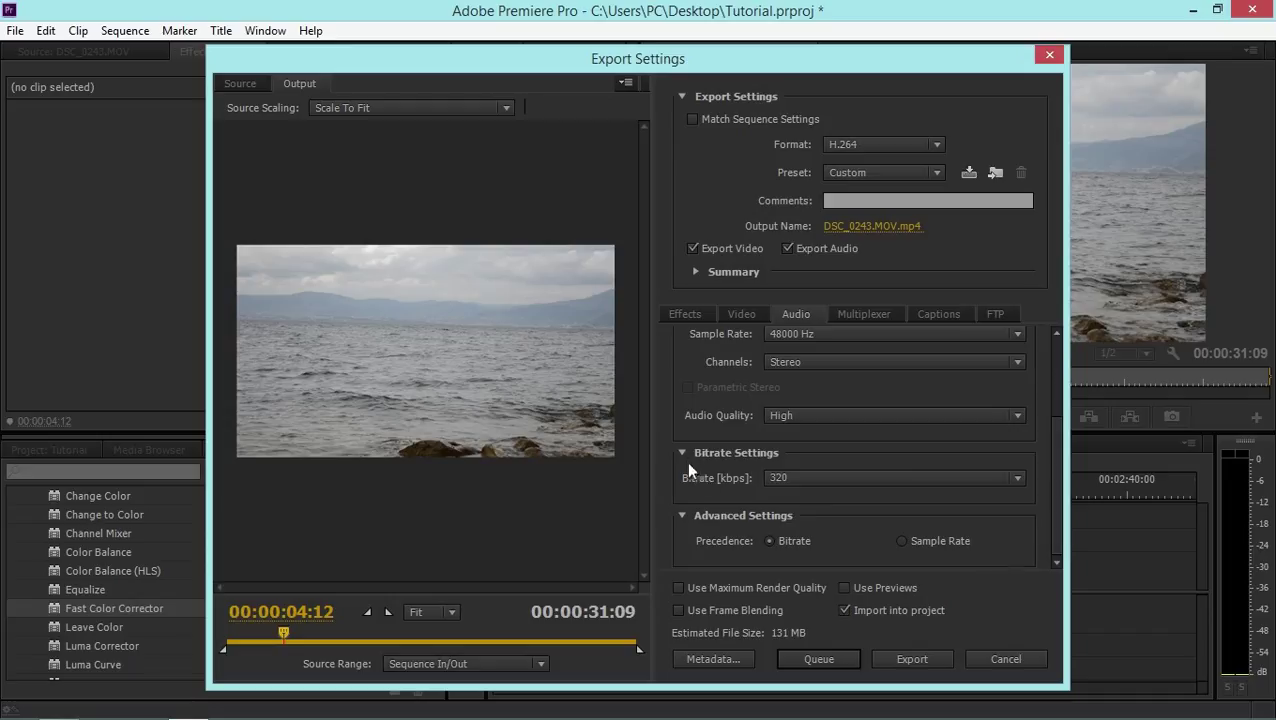
pyautogui.click(789, 478)
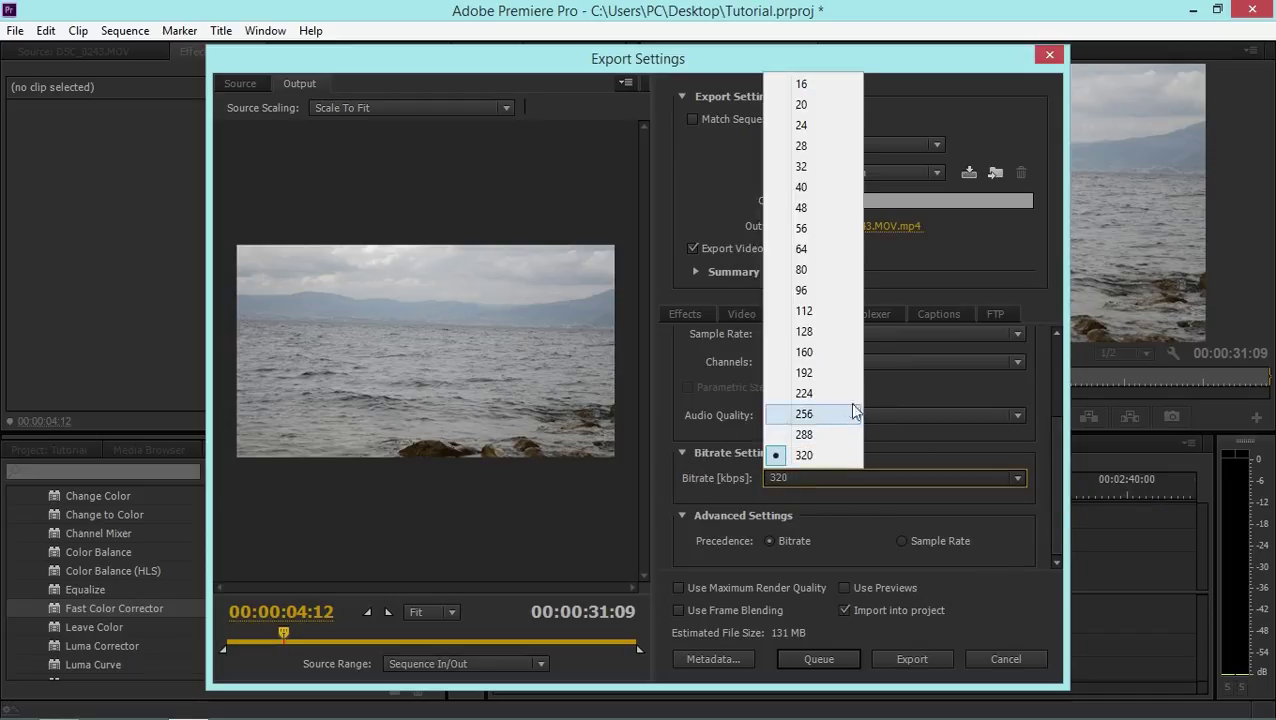
pyautogui.click(810, 455)
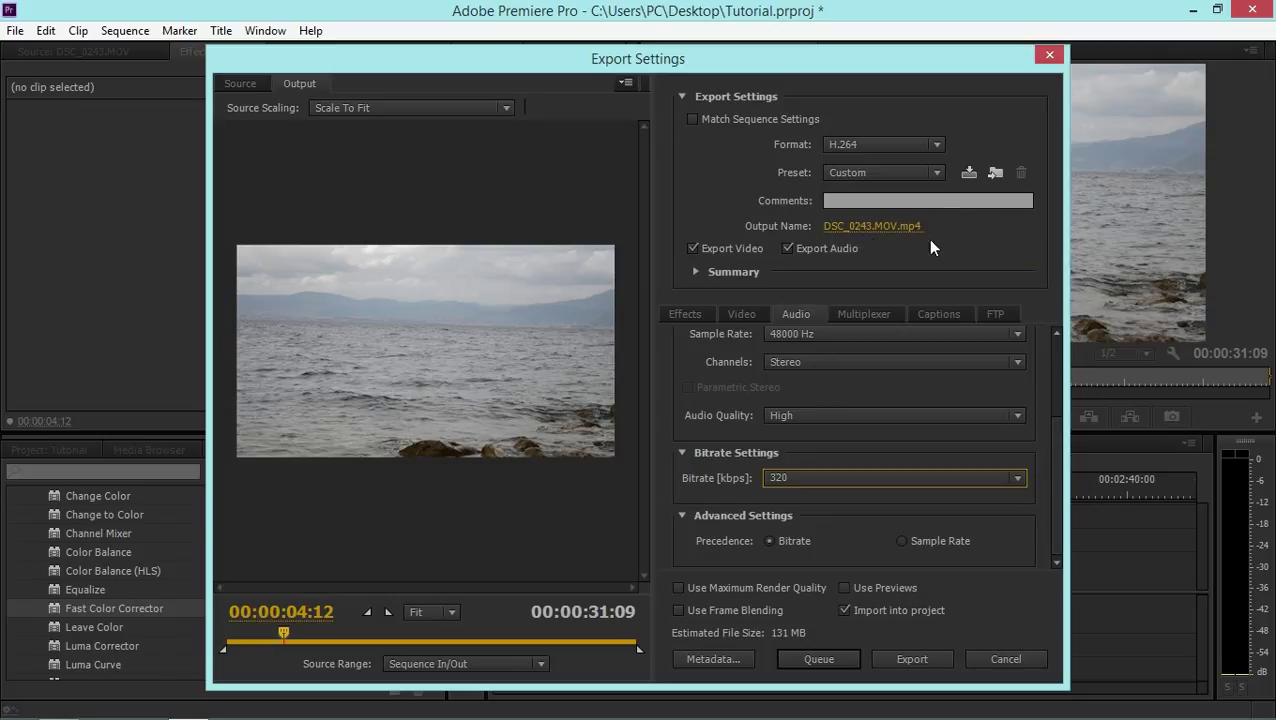
# Export DSC_0243.MOV from the Export Settings dialog, starting the two-pass H.264 encode.
pyautogui.click(889, 660)
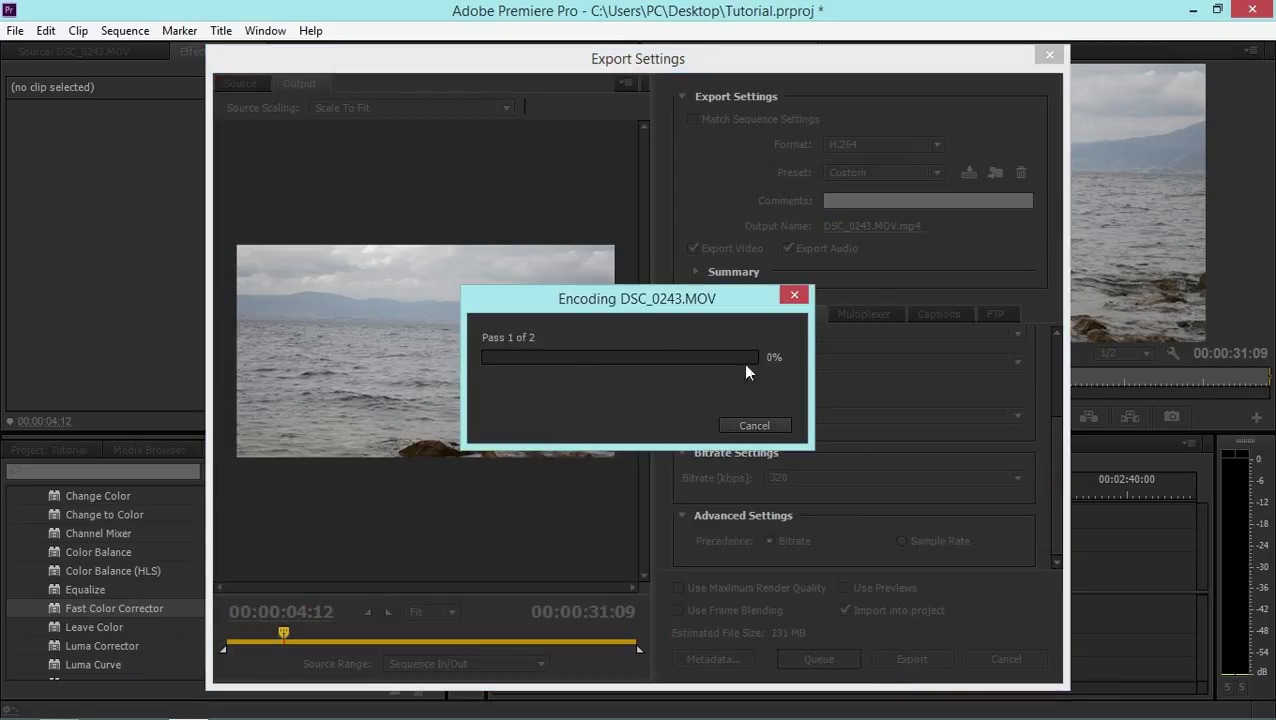